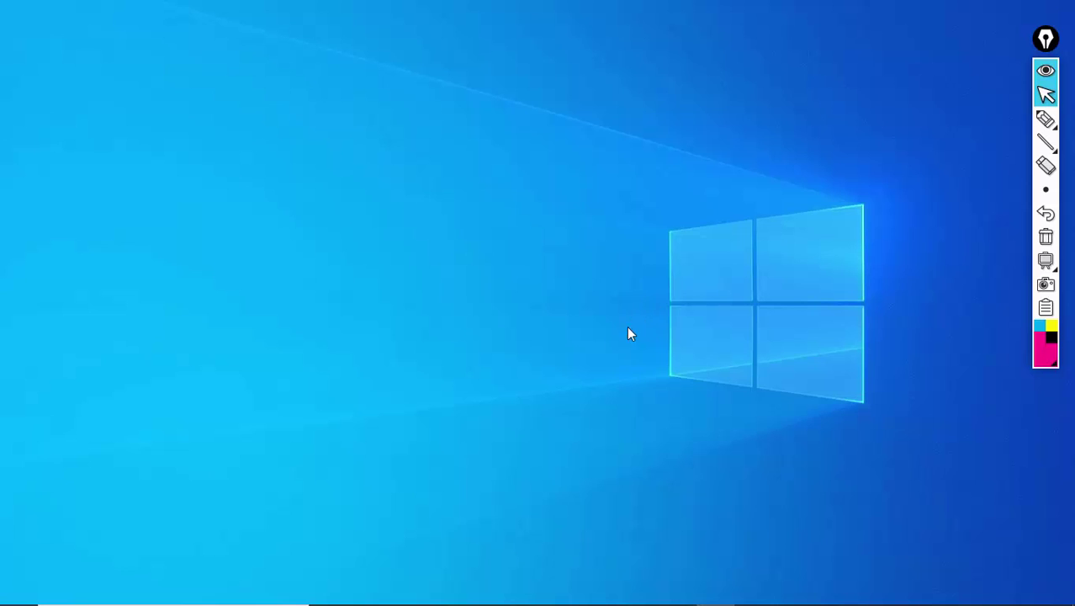
- Switch to Visual Studio and open the online Visual Studio Marketplace listing in Extensions and Updates
left_click(636, 591)
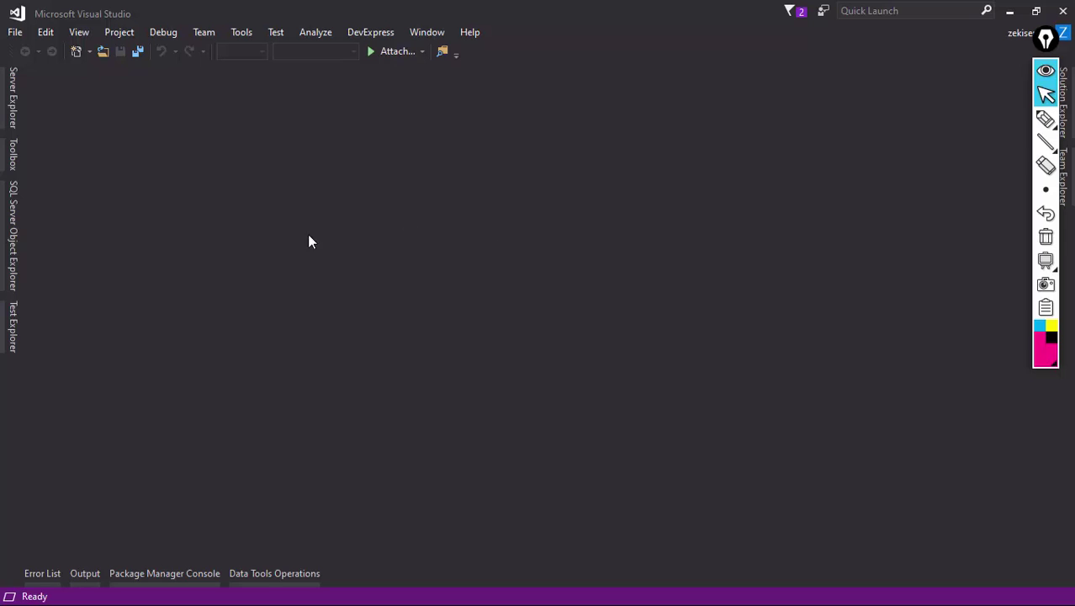
left_click(243, 34)
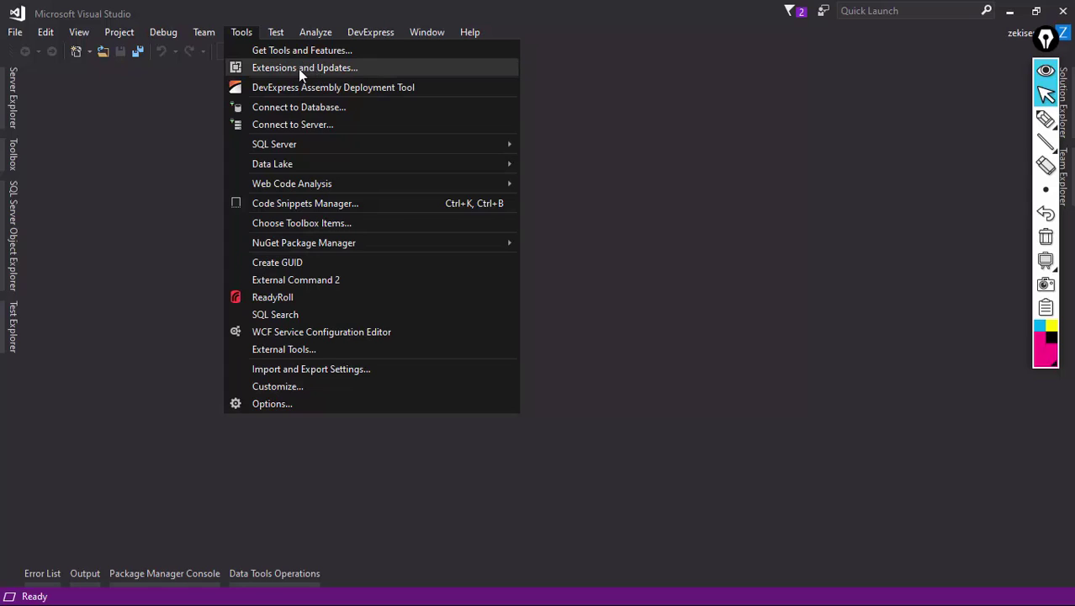
left_click(327, 69)
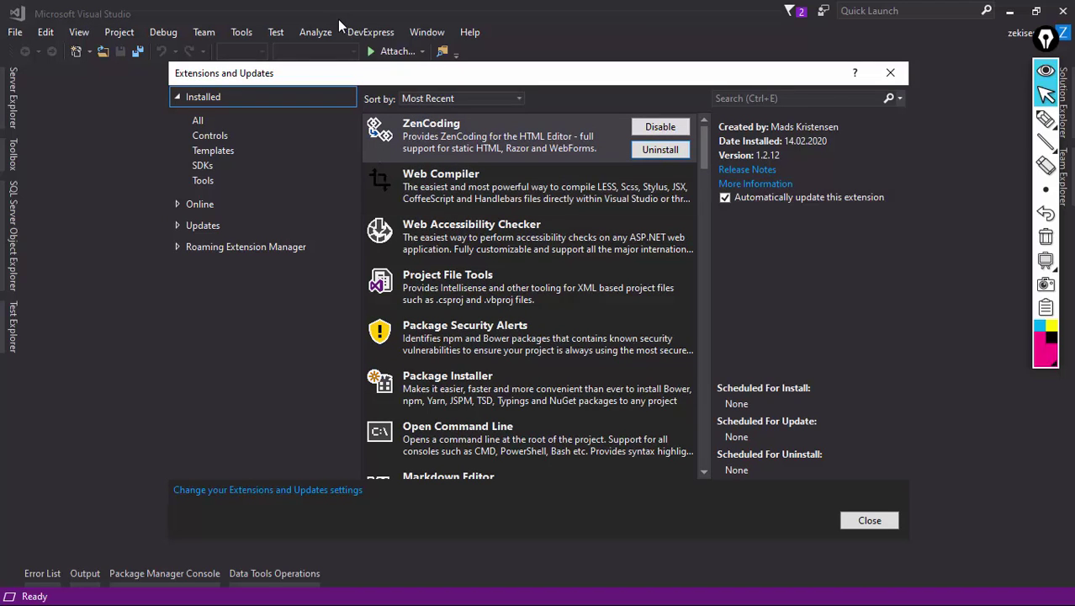
left_click(199, 203)
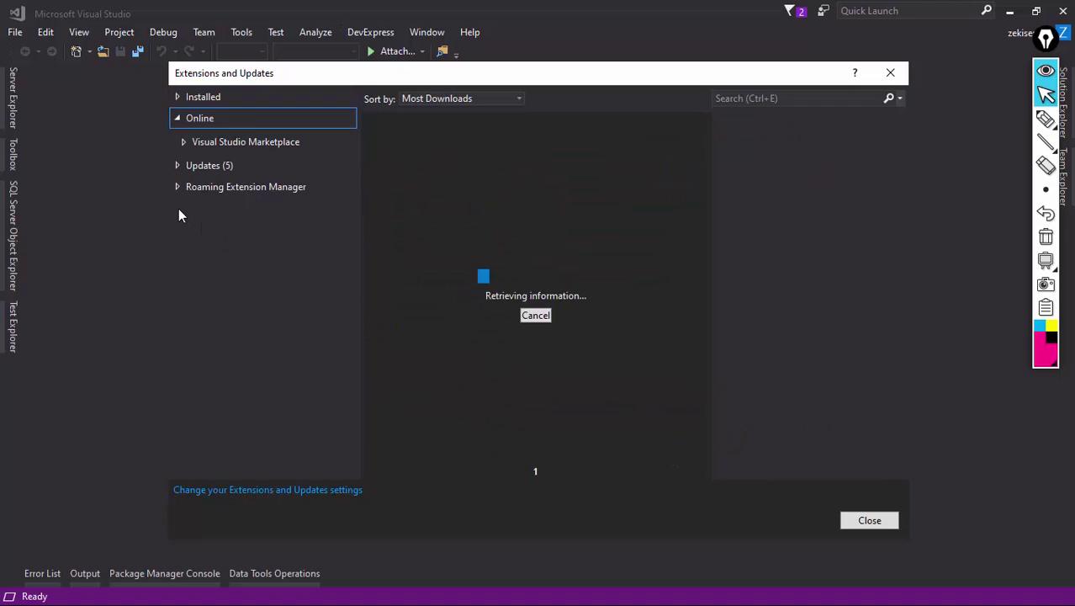
left_click(263, 145)
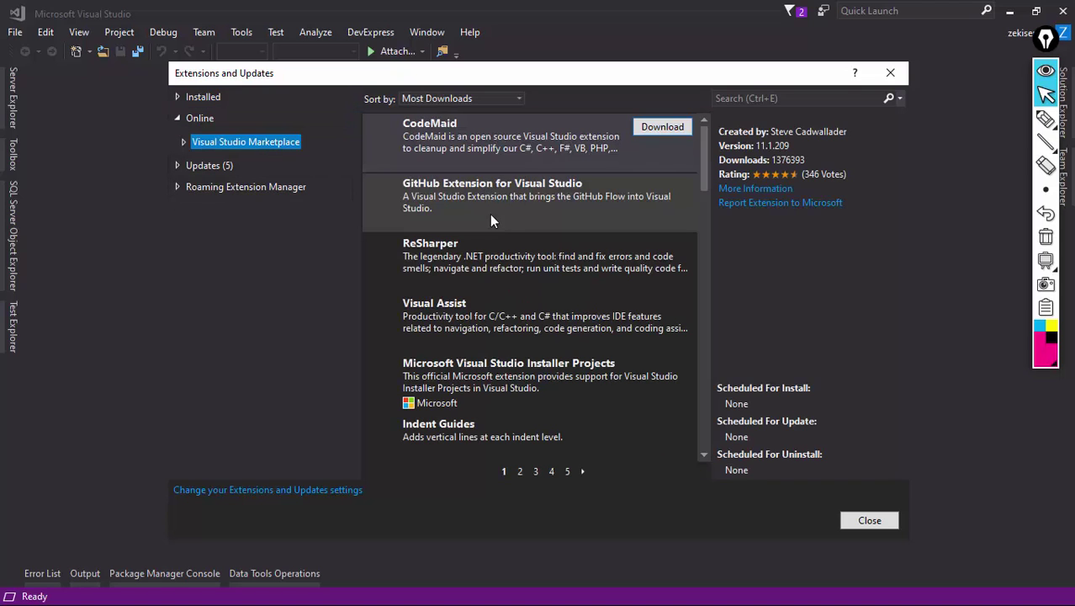
- Search the Marketplace extensions for "web essential" and select Web Essentials 2017 to view its details
left_click(732, 100)
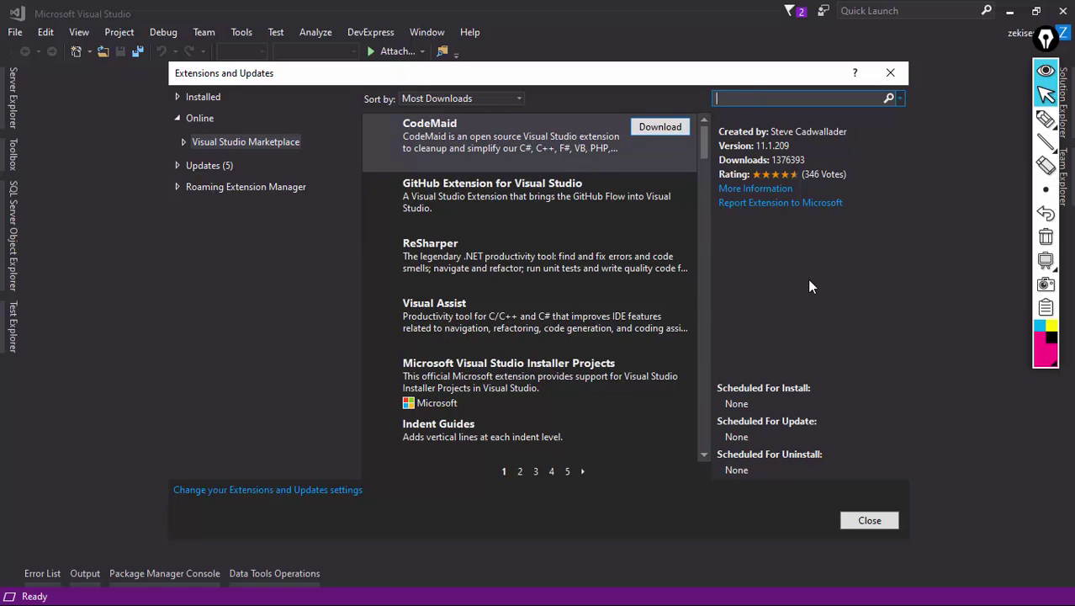
type("WEb")
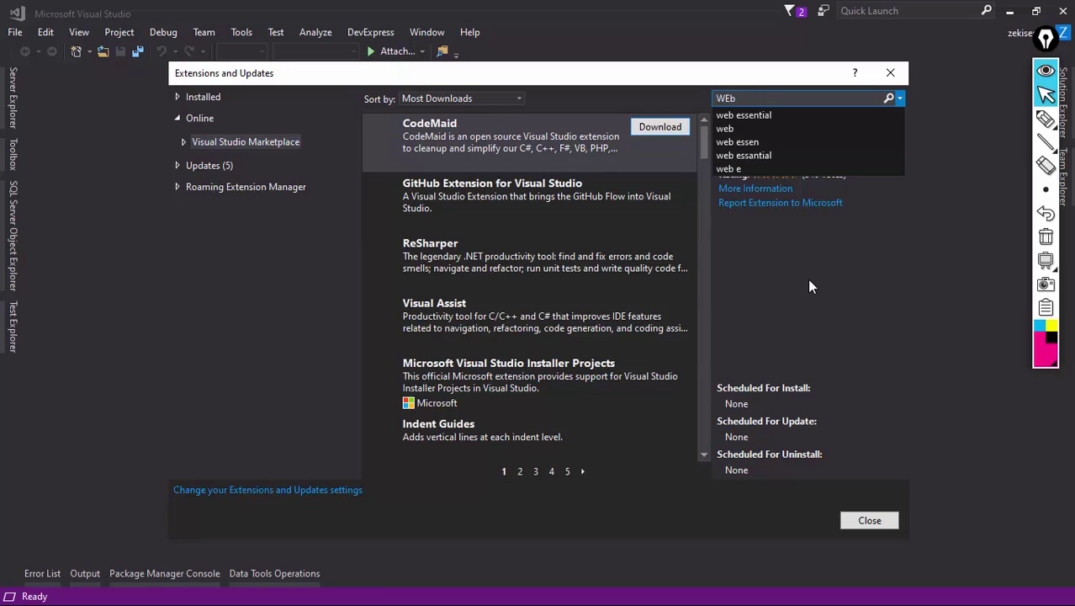
key("BackSpace")
key("BackSpace")
key("BackSpace")
type("web ")
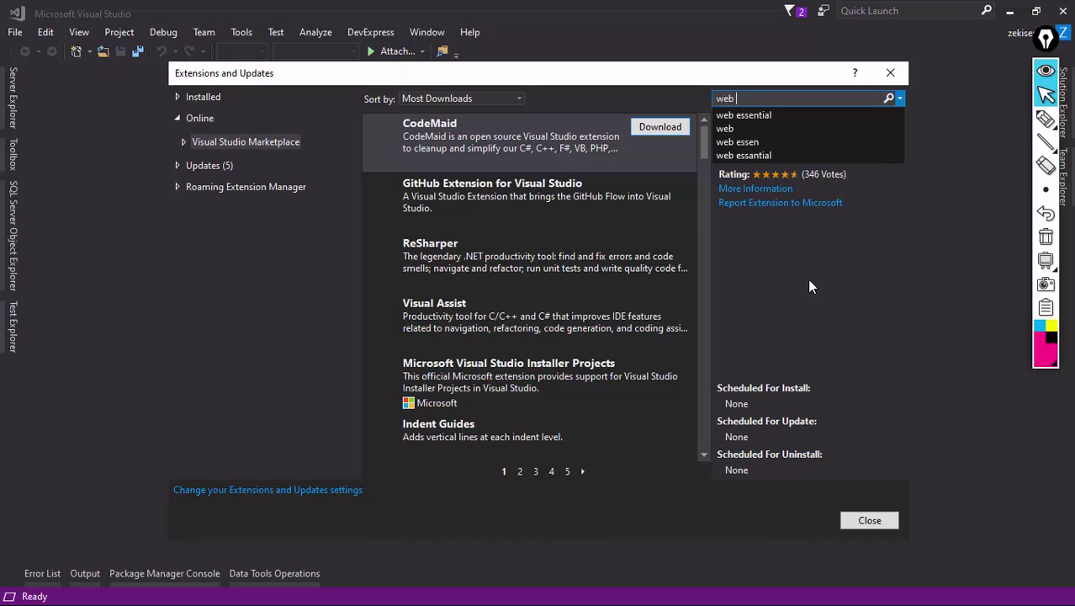
type("essen")
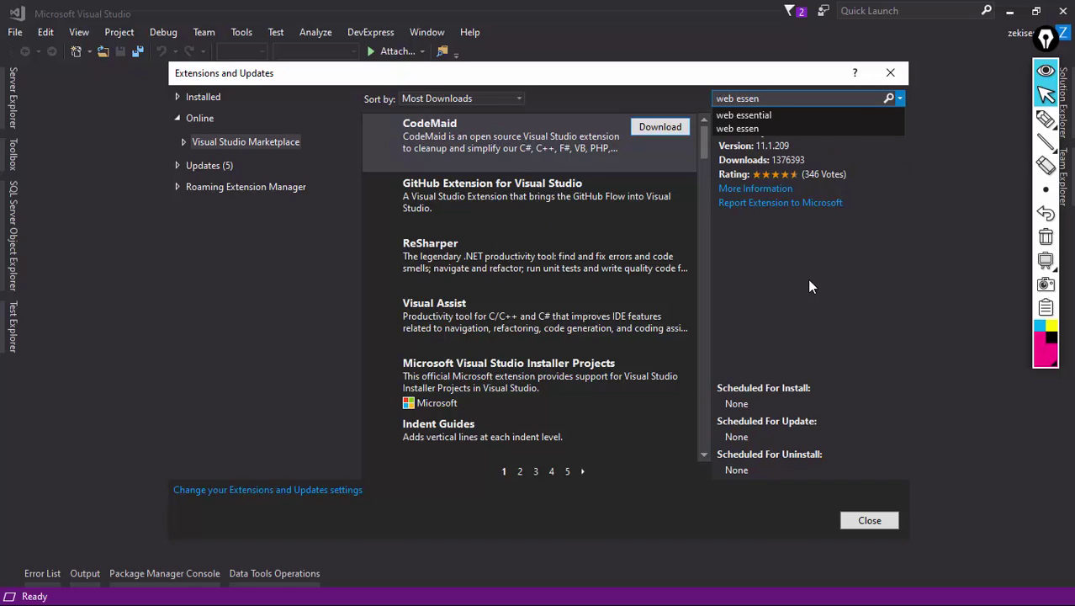
left_click(769, 116)
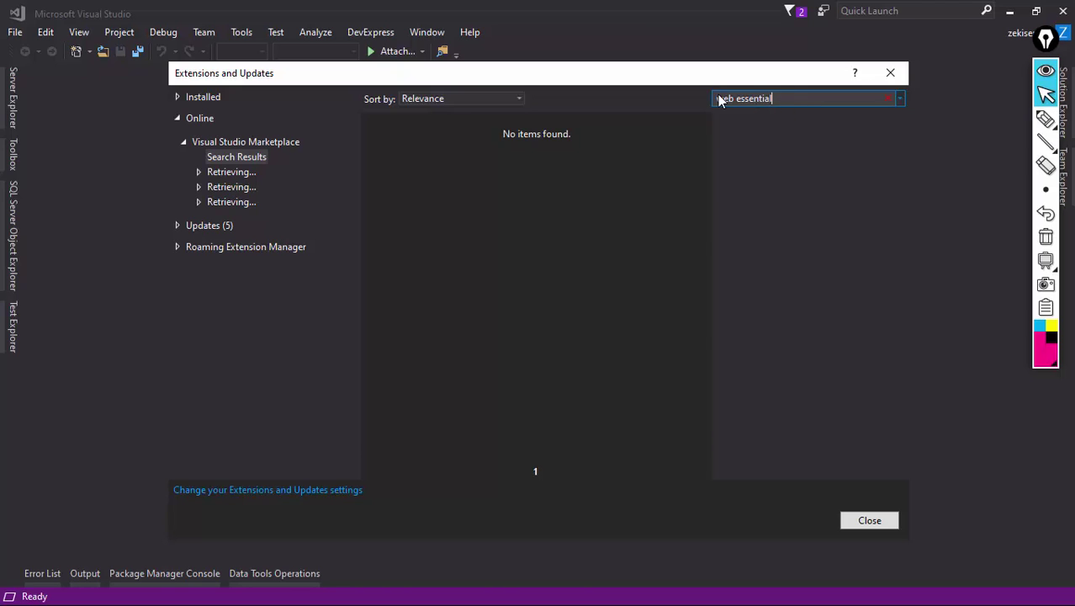
left_click_drag(712, 100, 778, 100)
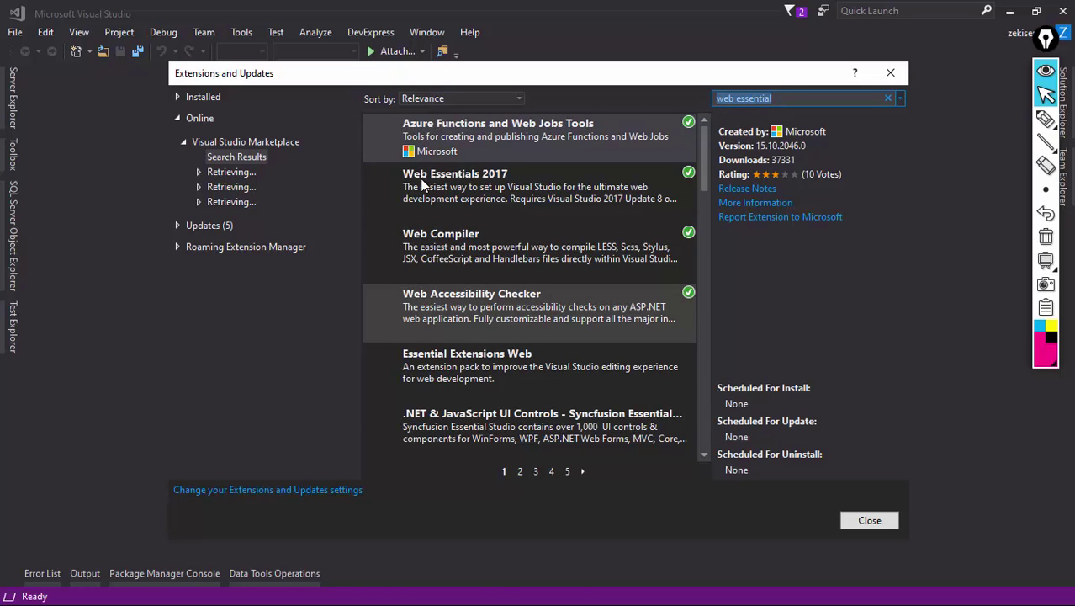
left_click(595, 193)
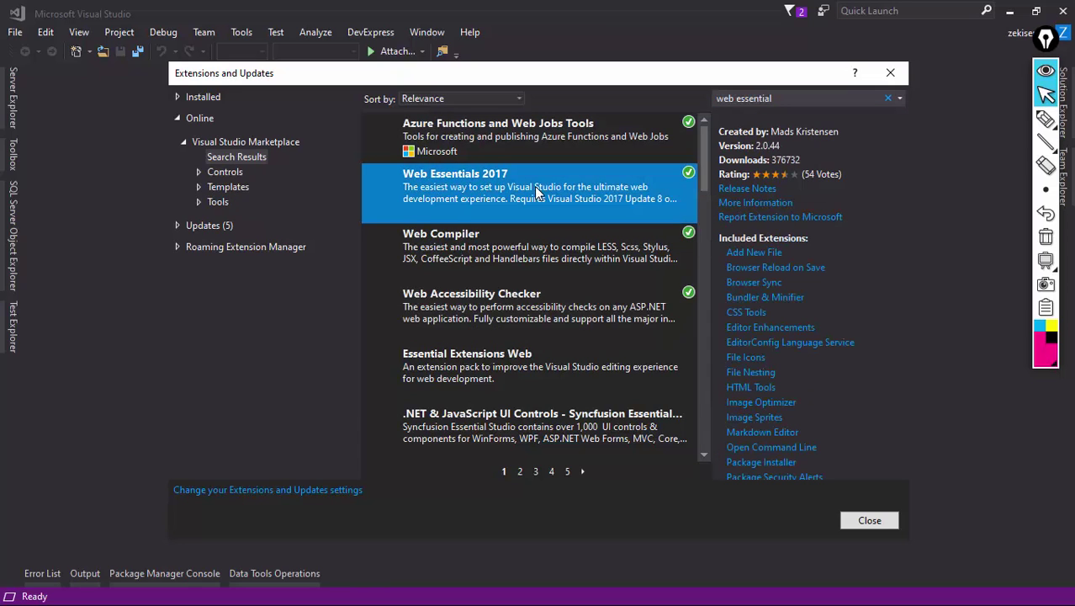
- Search the extensions for "zen" and view the ZenCoding entry, closing the extension manager and minimizing Visual Studio when done
left_click(797, 99)
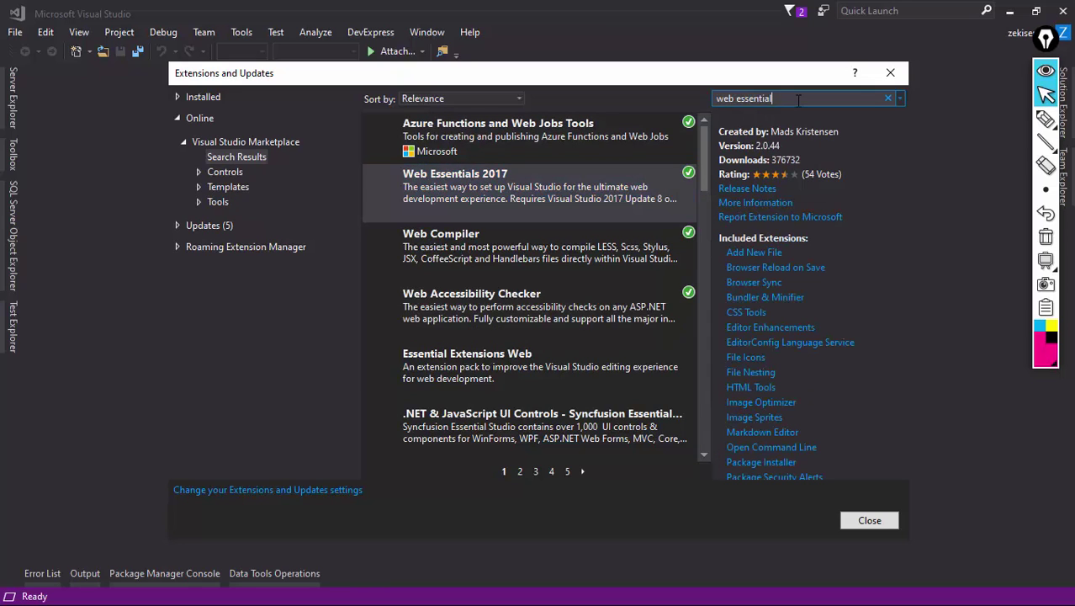
key("ctrl+a")
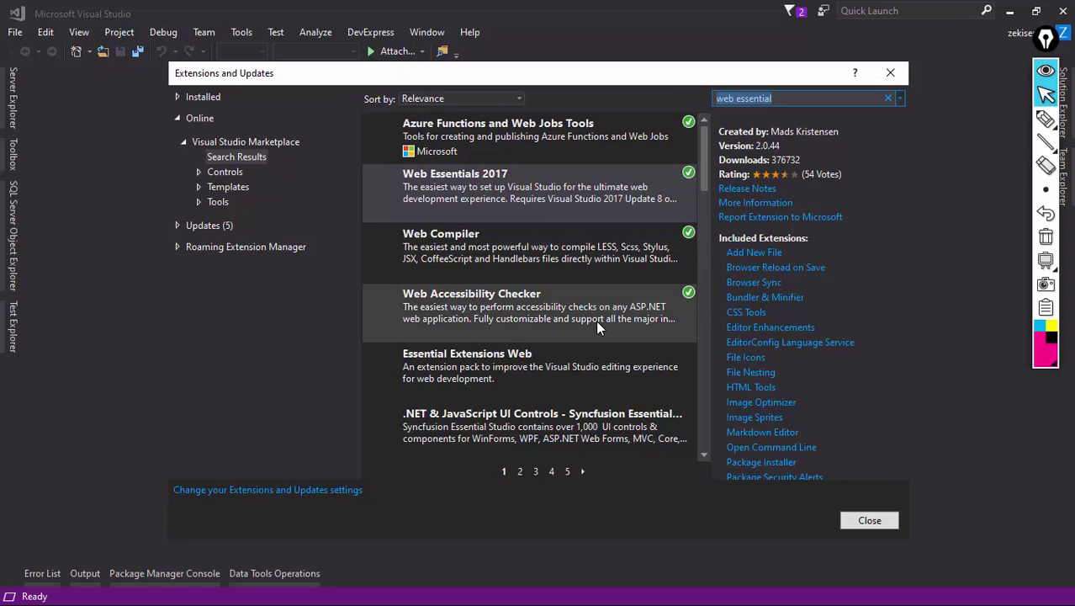
key("BackSpace")
type("zen")
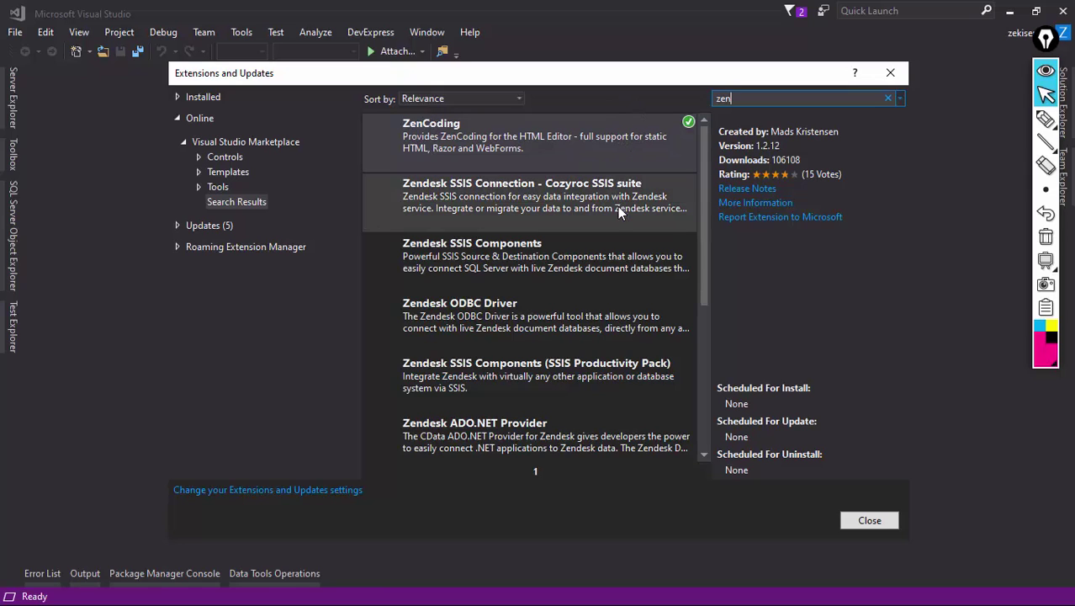
left_click(566, 135)
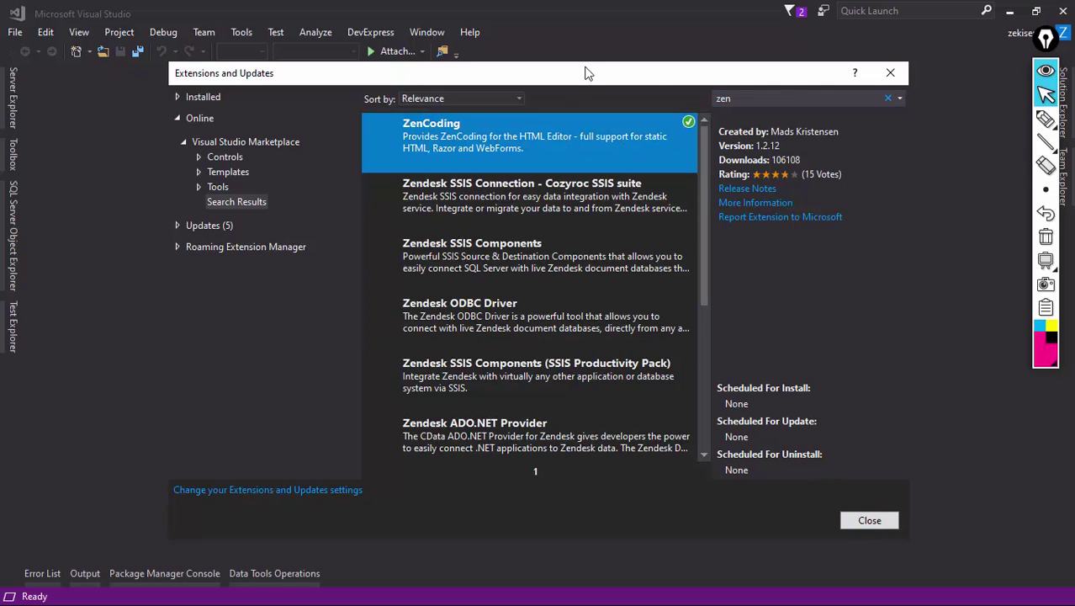
left_click(889, 74)
left_click(1010, 11)
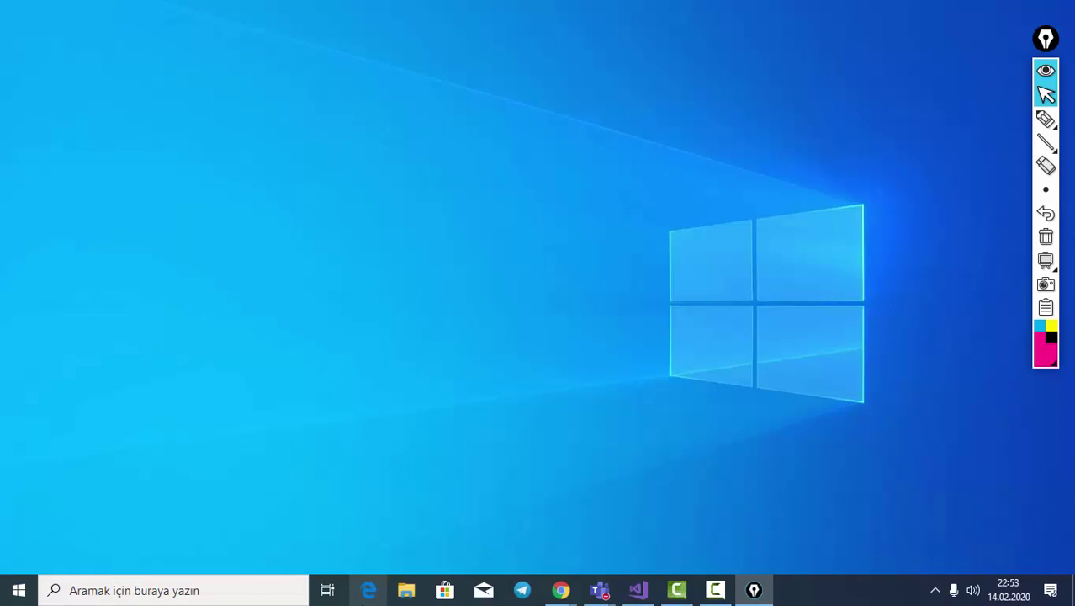
- Switch to the Chrome window with Evernote, search the web for "web essentials 2017" in a new tab, and open its Visual Studio Marketplace page
mouse_move(560, 589)
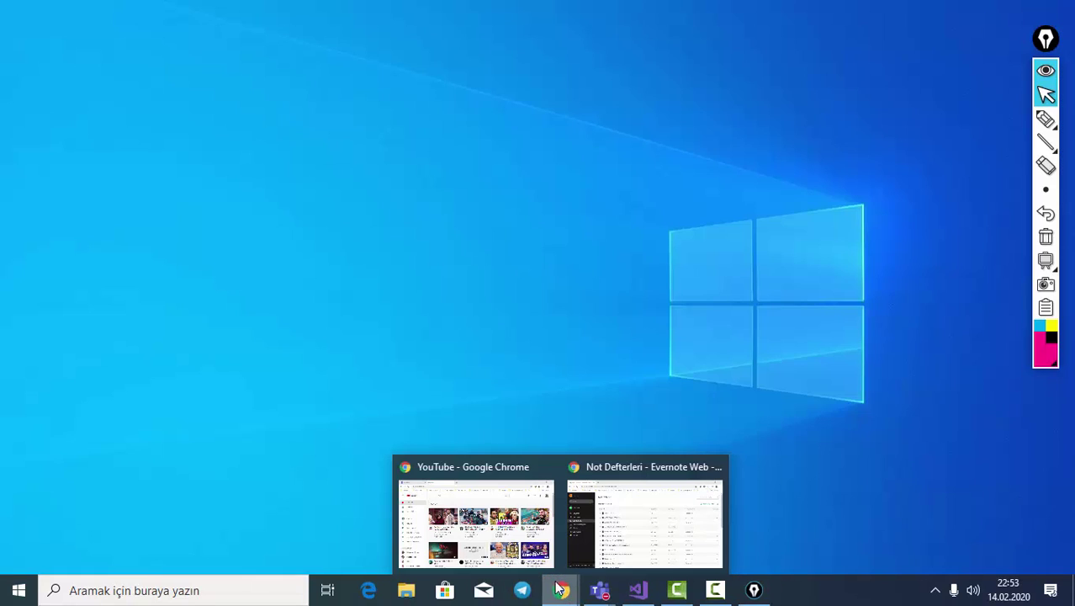
left_click(599, 542)
left_click(212, 13)
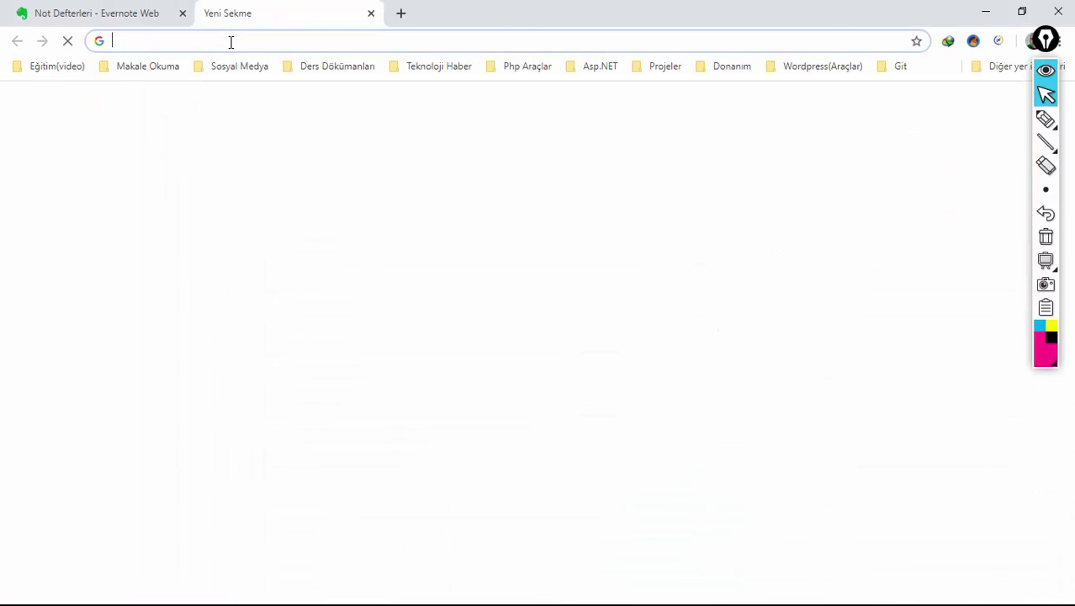
type("we")
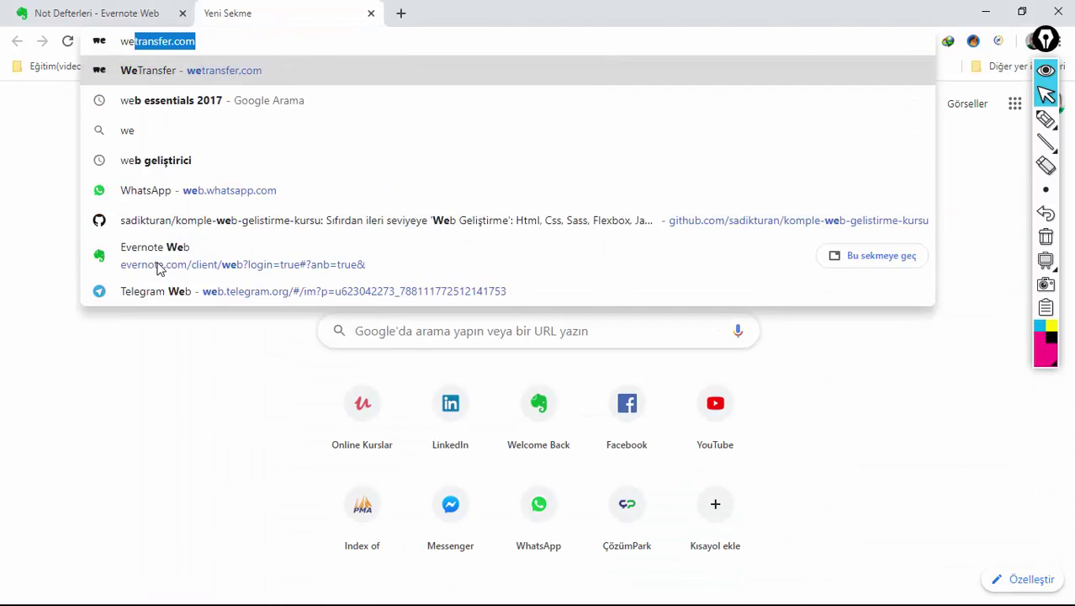
type("b essentia")
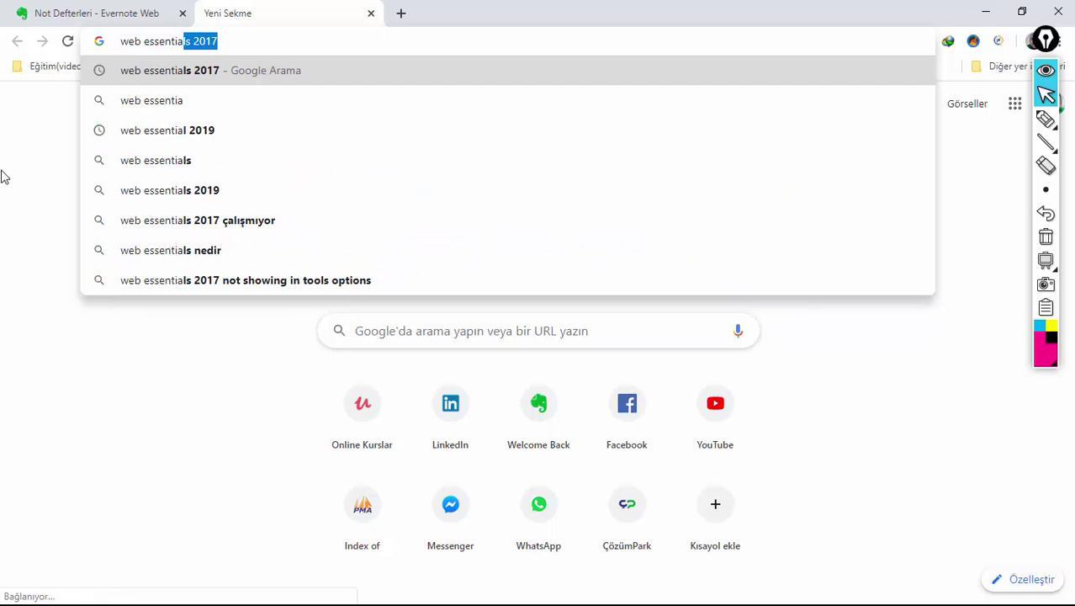
left_click(144, 75)
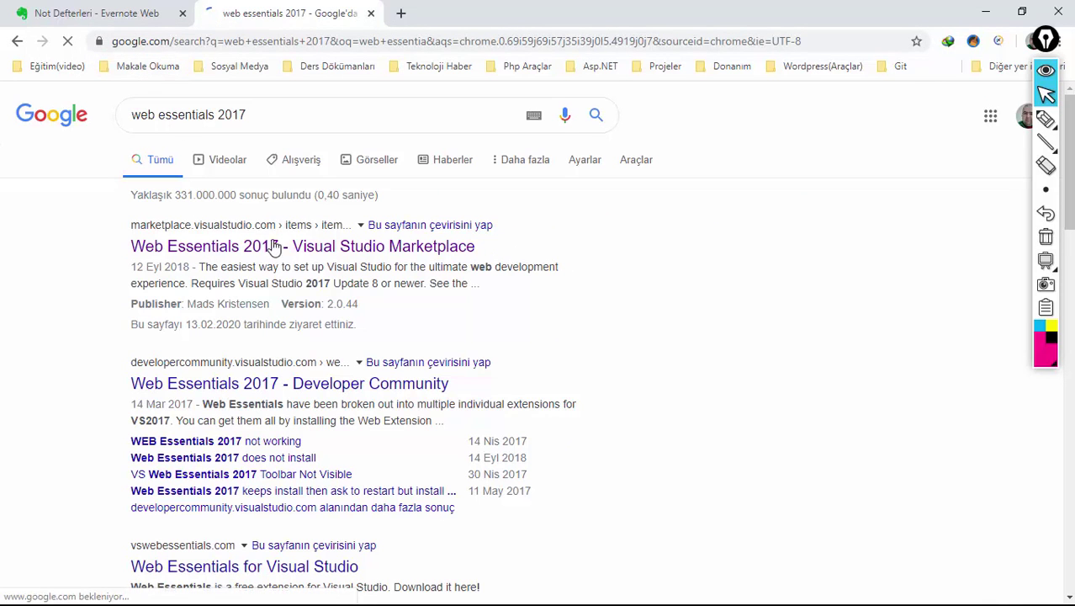
left_click(435, 256)
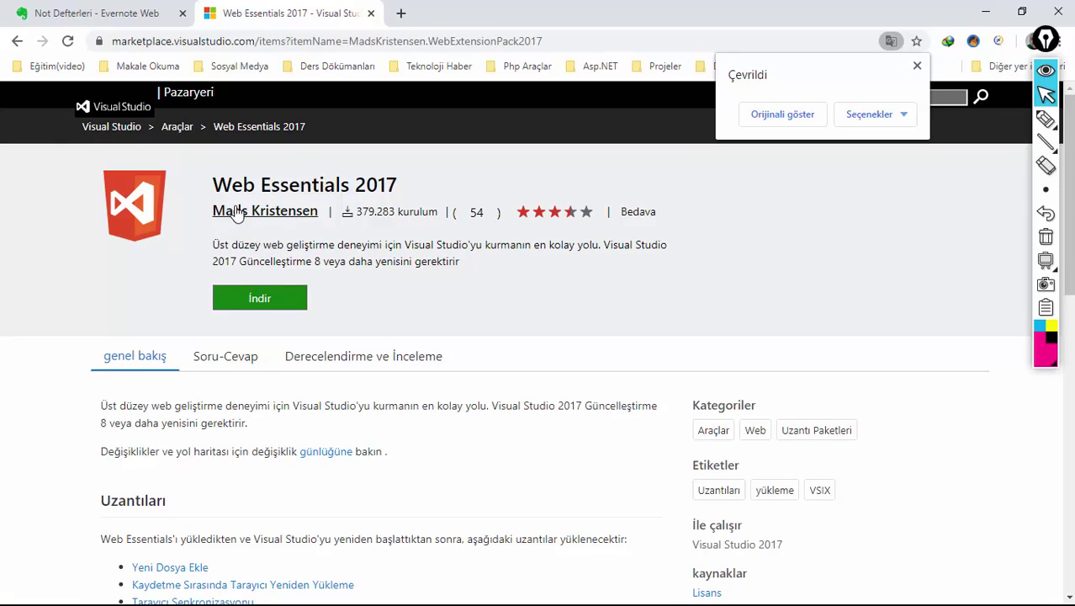
- Return to the Google results and search for "zencoding" instead
left_click(17, 40)
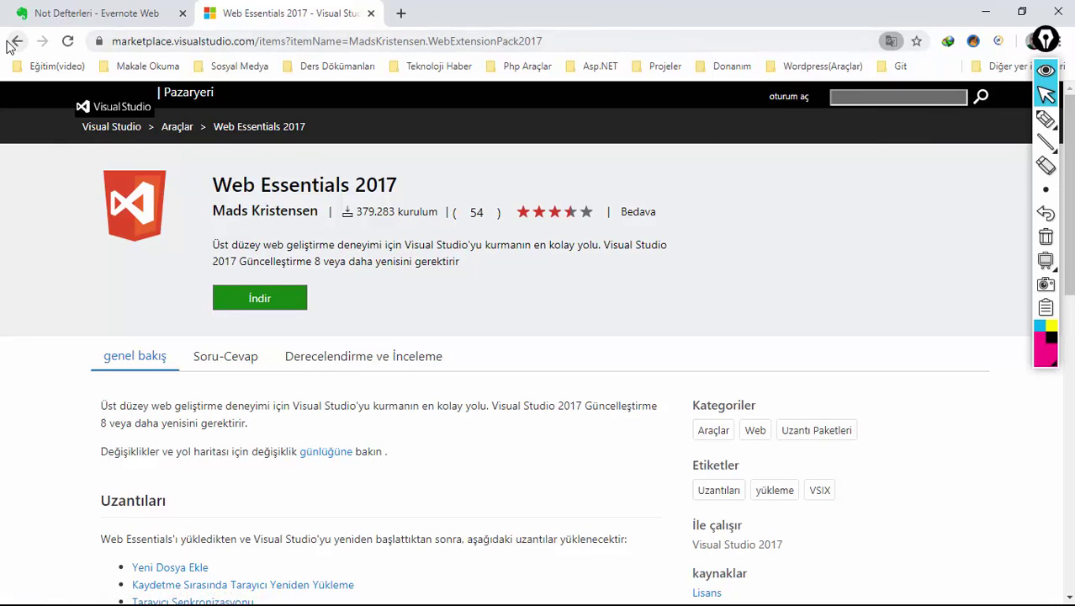
left_click(253, 114)
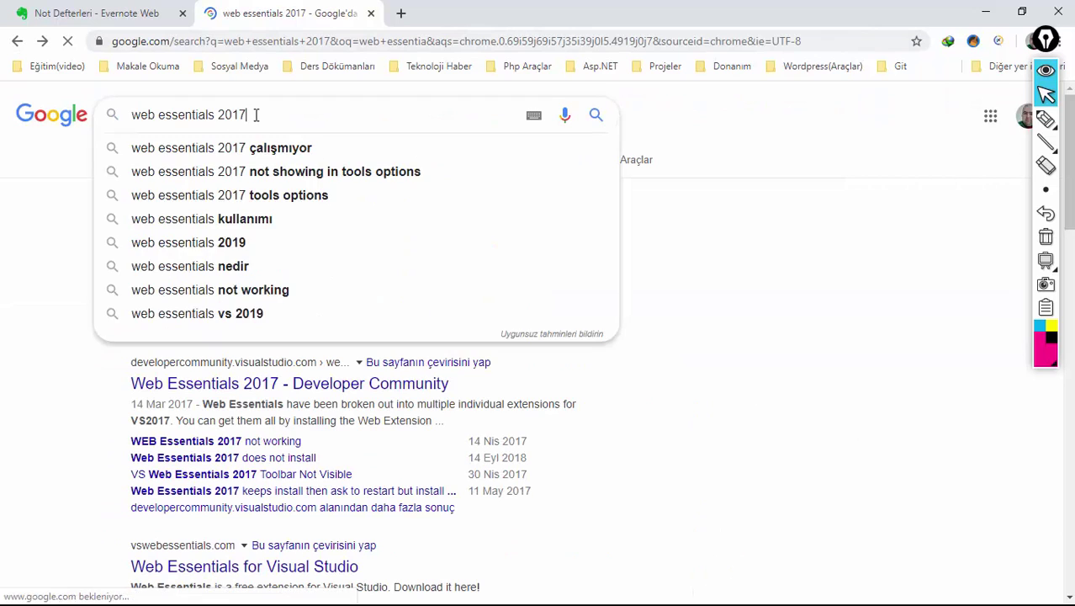
left_click_drag(276, 113, 1, 88)
type("zencod")
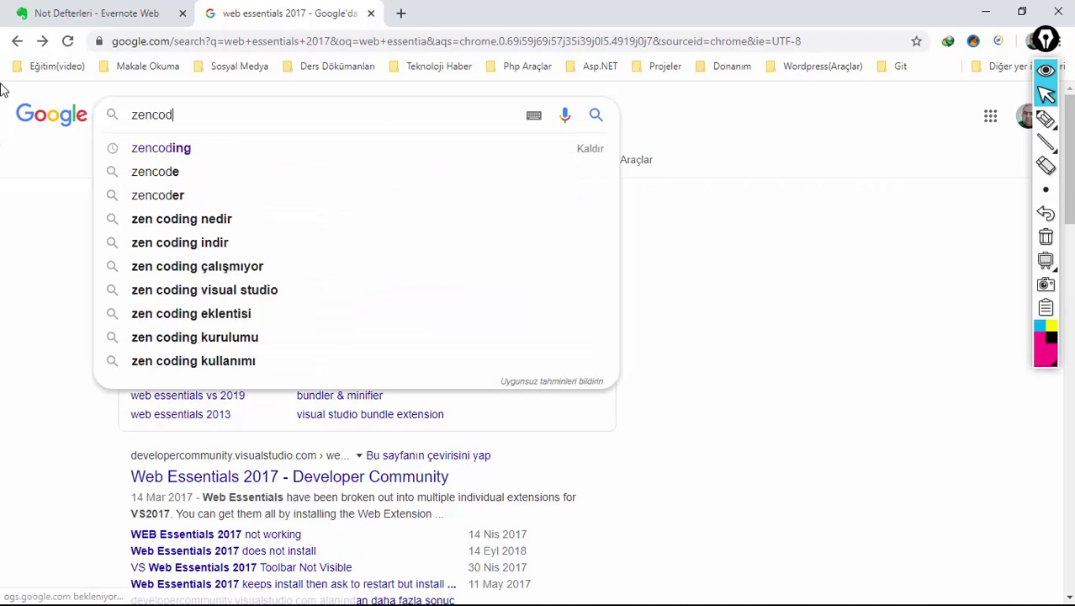
left_click(189, 148)
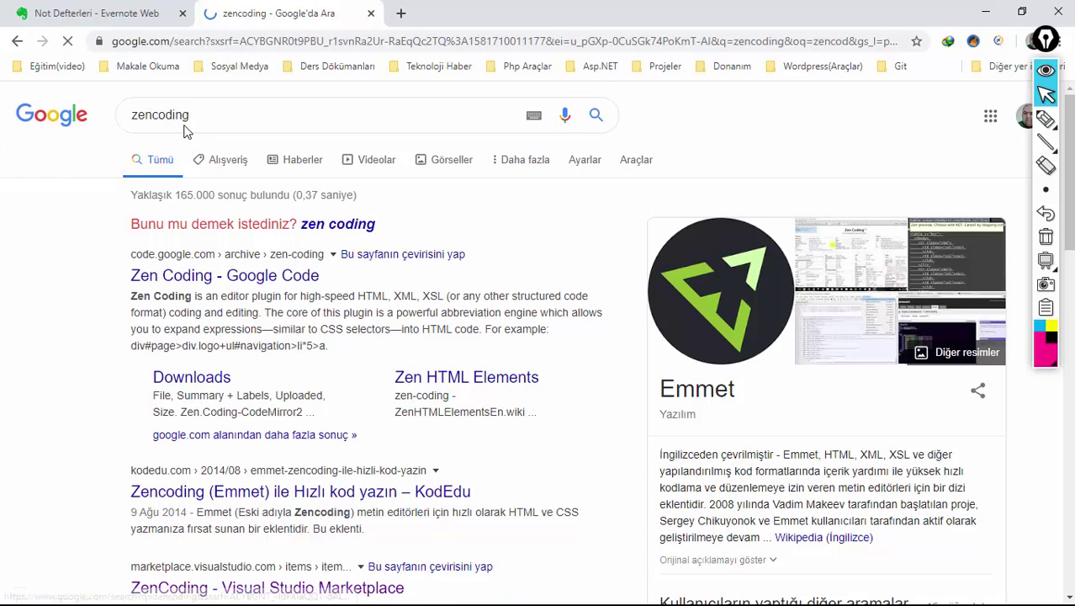
- Refine the search to "visual studio 2017 zen coding" and open the ZenCoding page on the Visual Studio Marketplace
left_click(247, 112)
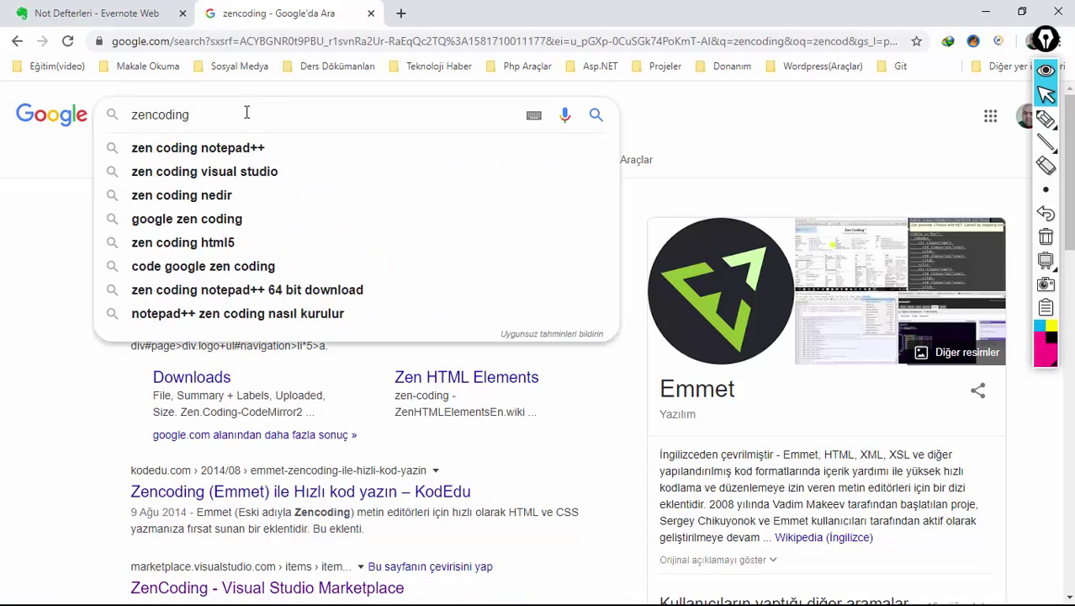
type("visual")
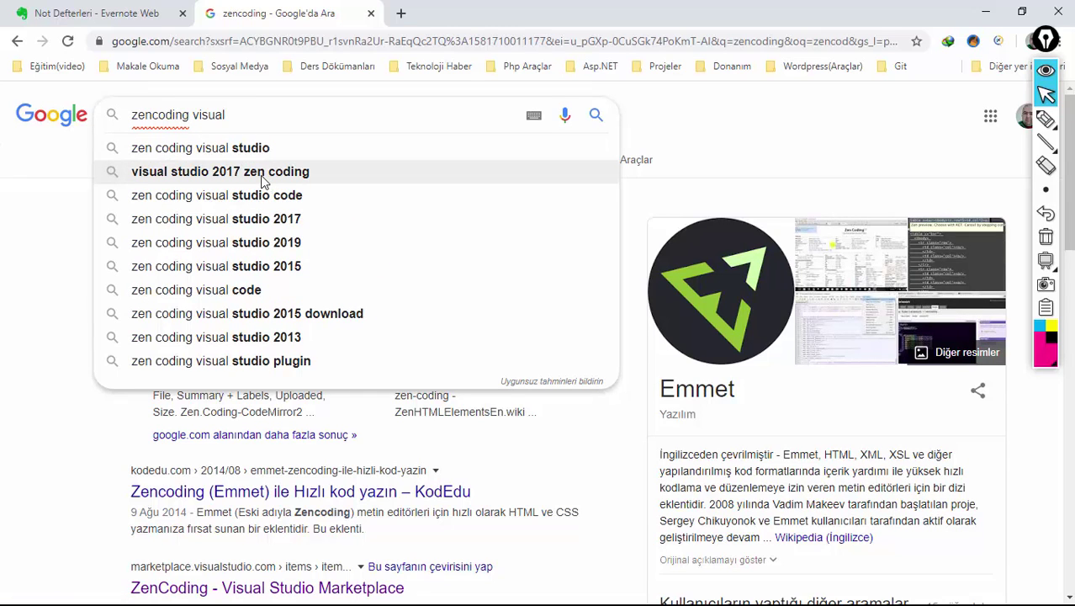
left_click(264, 171)
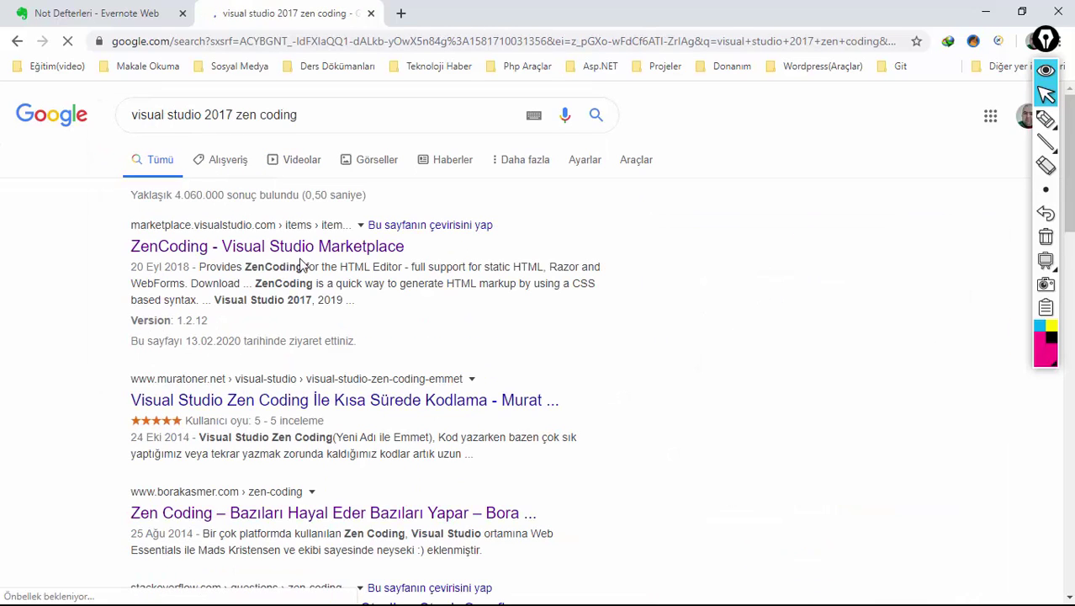
left_click(304, 248)
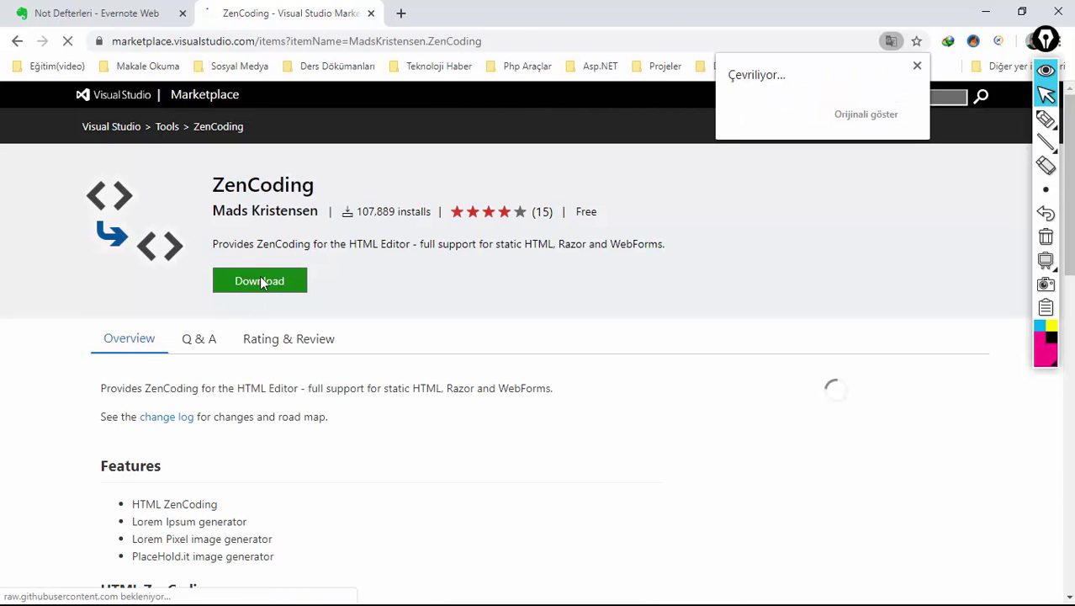
- Minimize the browser and turn on the display of desktop icons
left_click(990, 12)
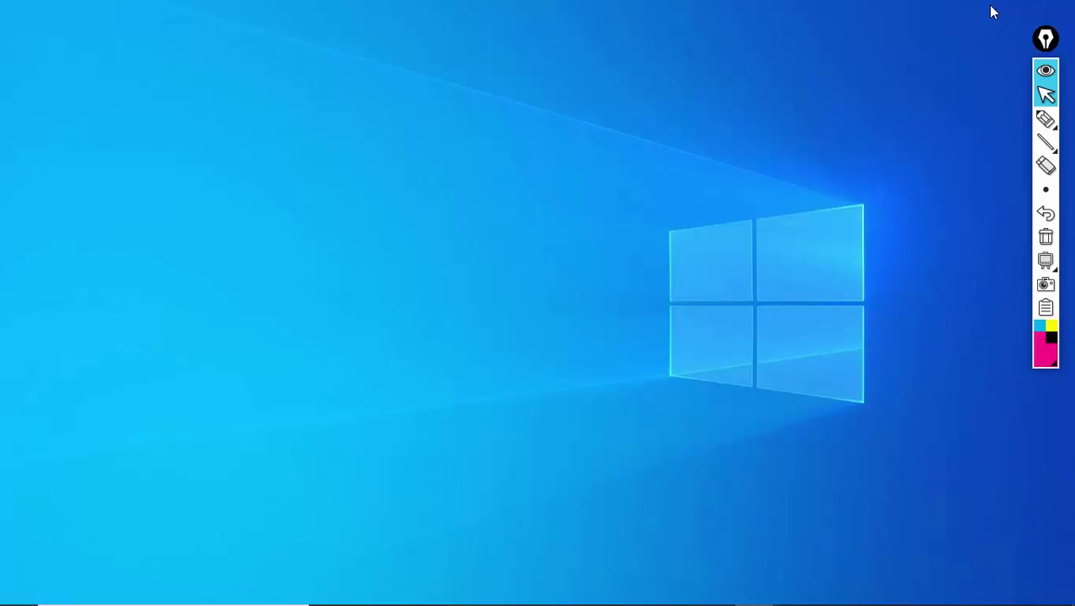
right_click(241, 313)
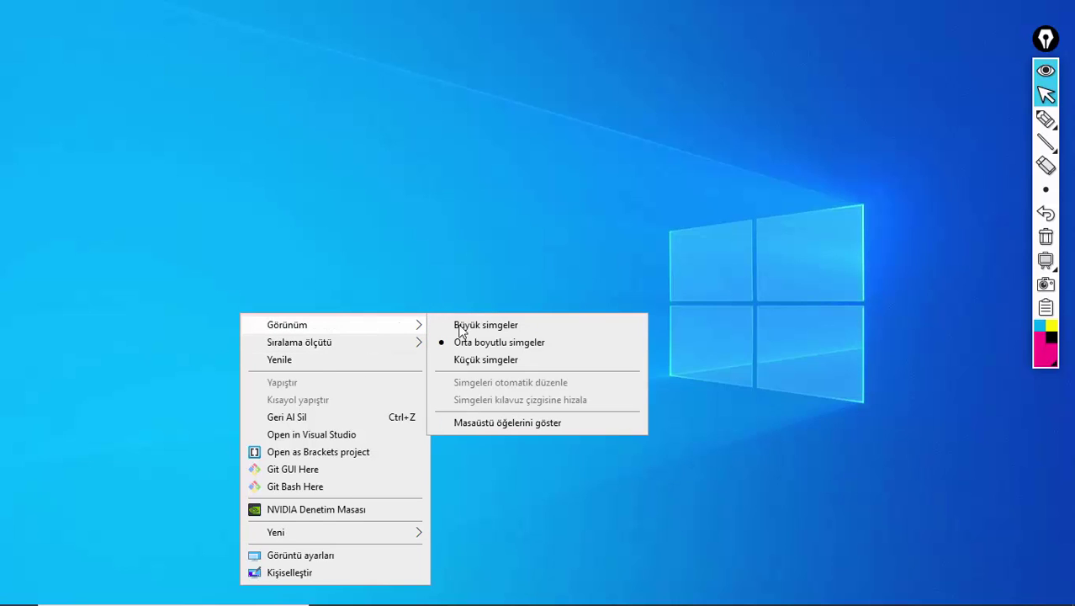
left_click(496, 423)
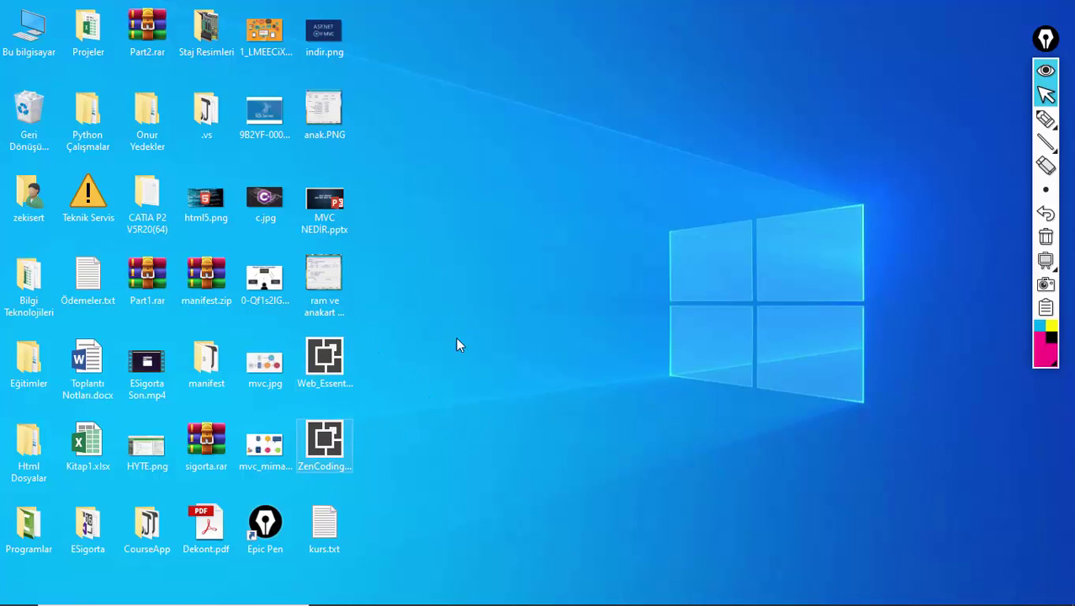
mouse_move(559, 599)
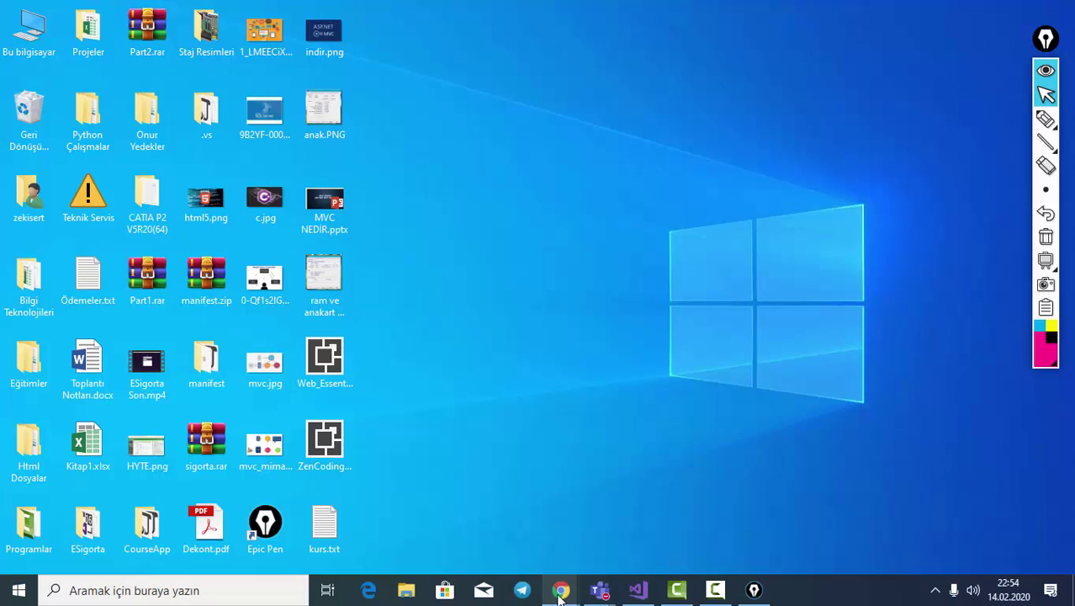
- Switch to Visual Studio and check the installed extensions in Extensions and Updates for ZenCoding and the Web Essentials components
left_click(637, 590)
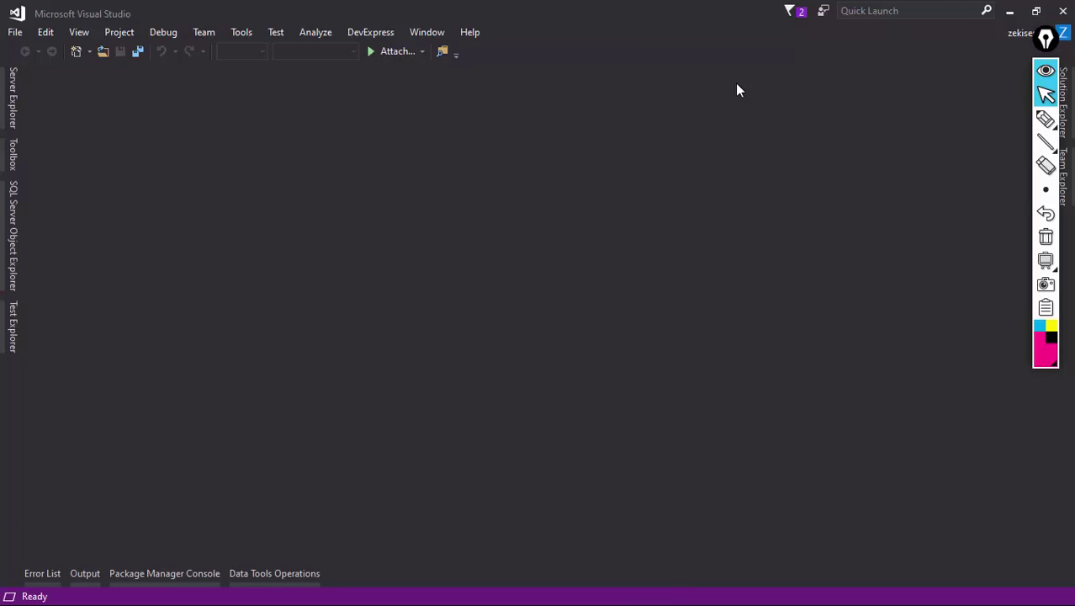
left_click(1009, 11)
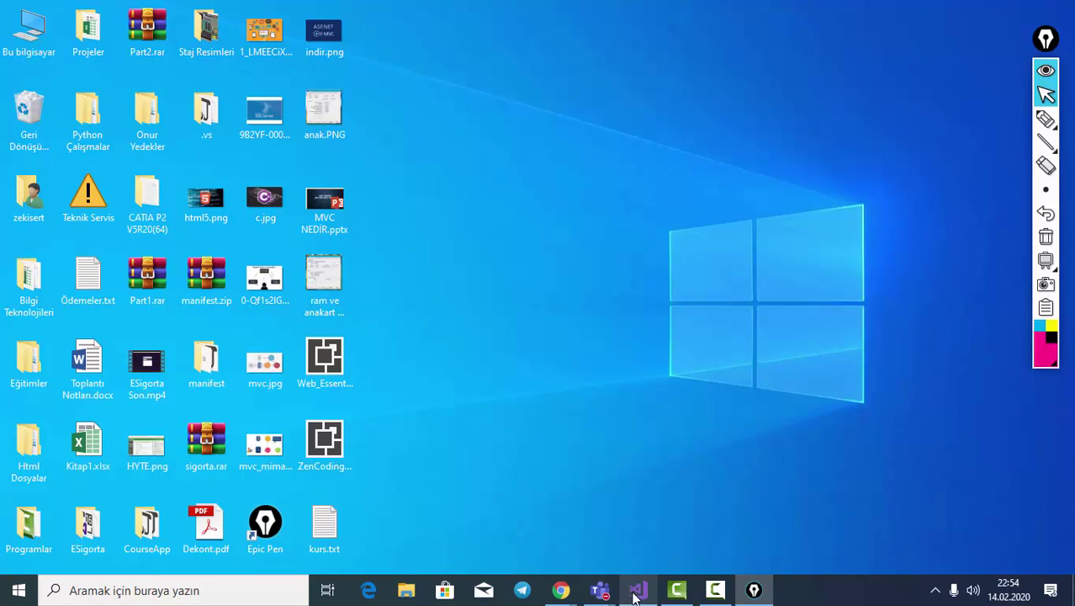
left_click(636, 591)
left_click(1010, 11)
left_click(643, 589)
left_click(249, 33)
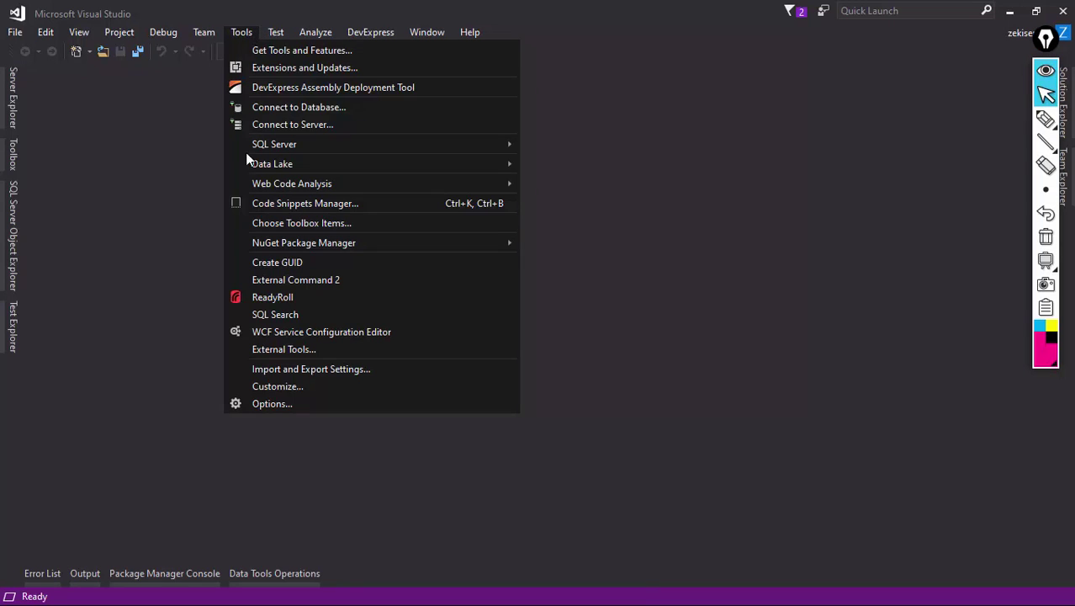
left_click(296, 67)
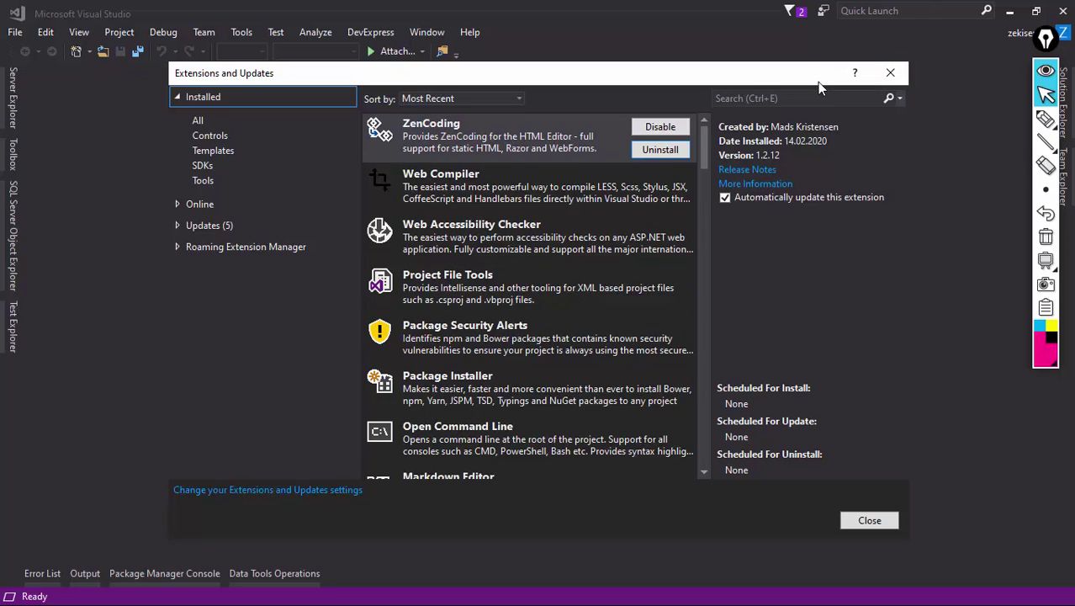
left_click(889, 74)
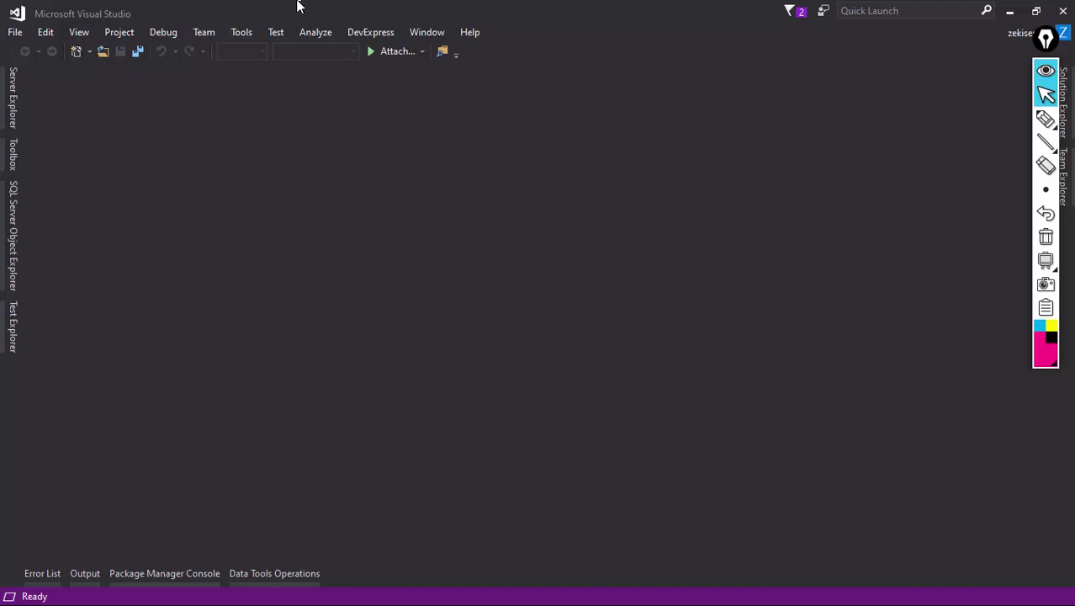
- Set the Visual Studio color theme to Blue in the general environment options and apply it
left_click(236, 34)
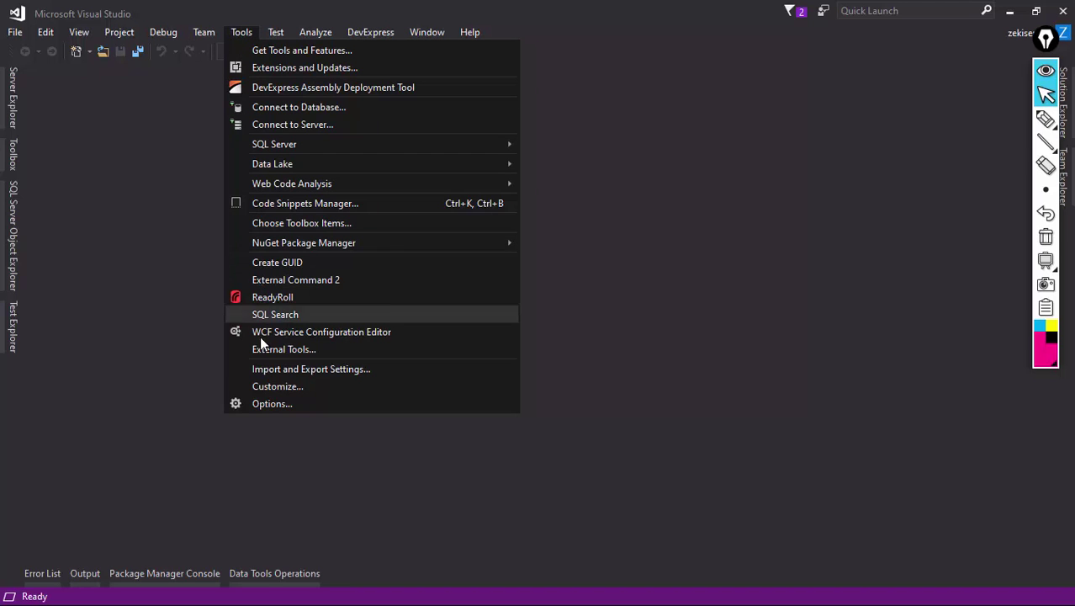
left_click(266, 397)
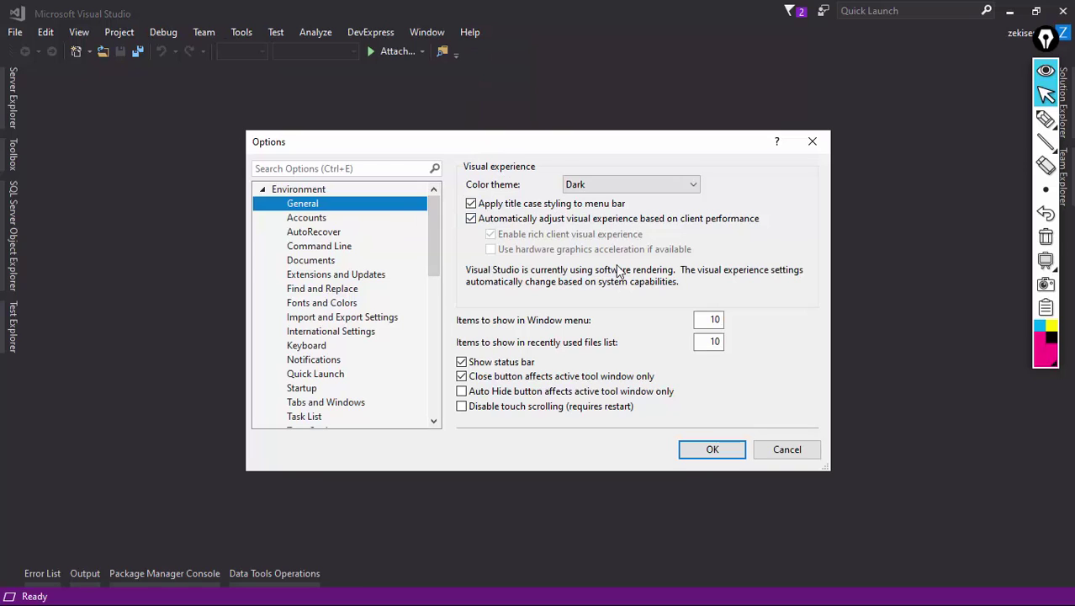
left_click(627, 184)
left_click(600, 200)
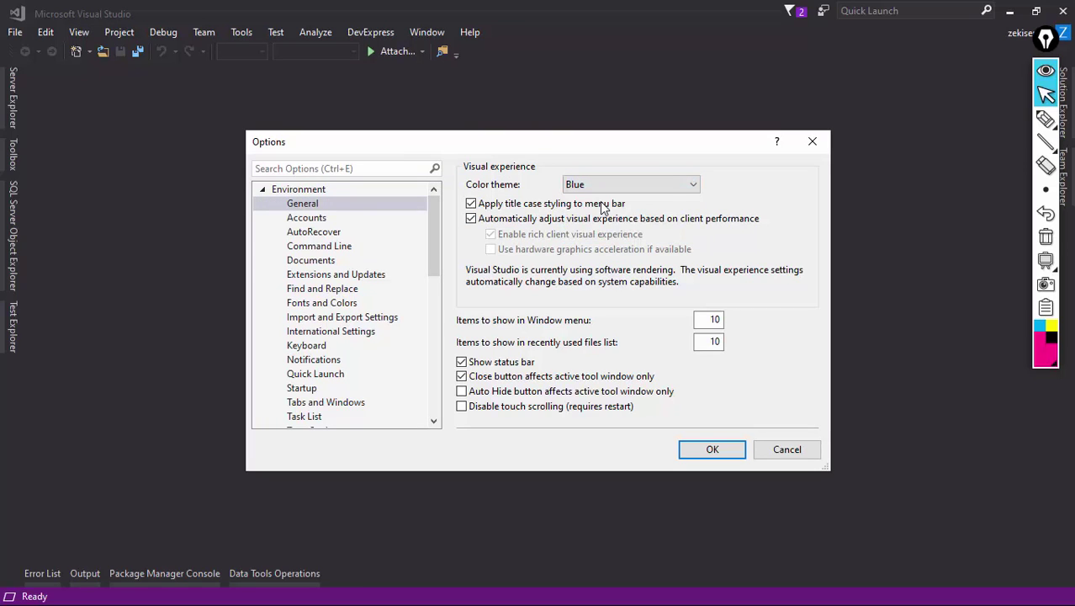
left_click(722, 457)
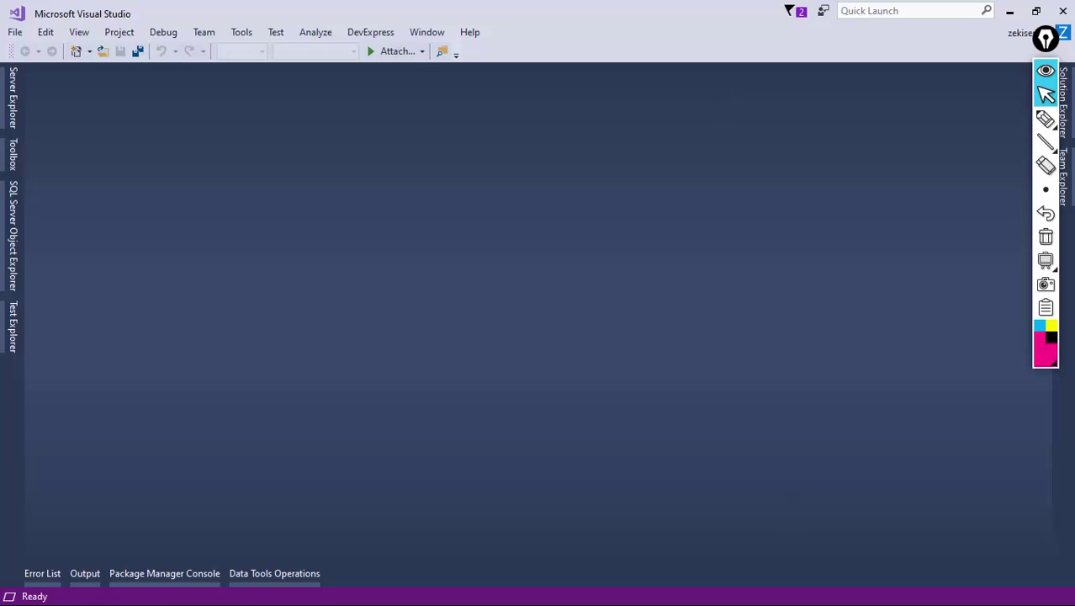
- Minimize Visual Studio and check the elapsed duration in the screen recorder
left_click(1009, 11)
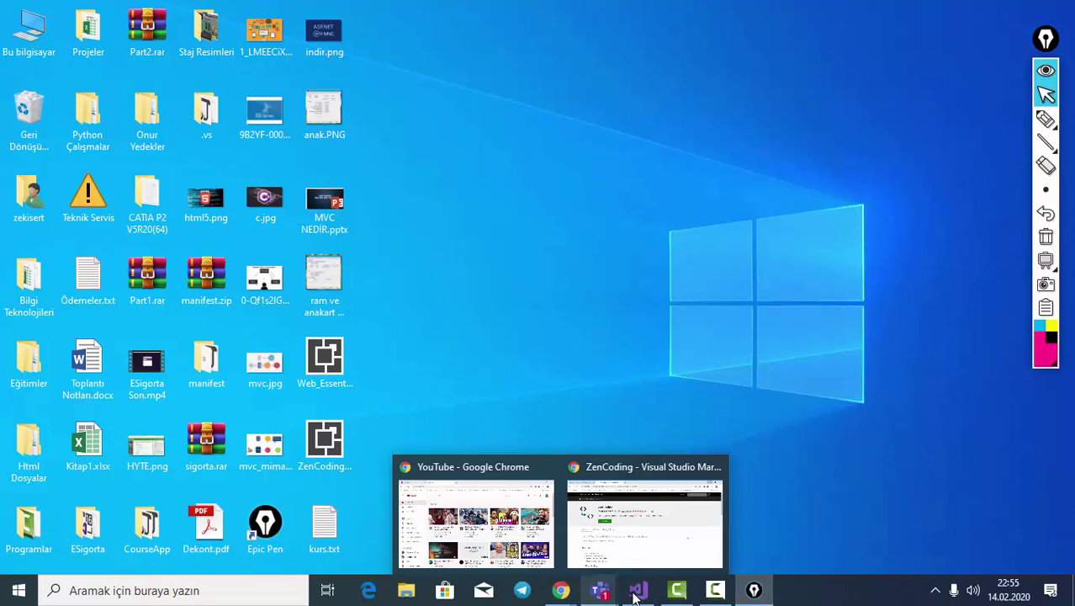
mouse_move(709, 598)
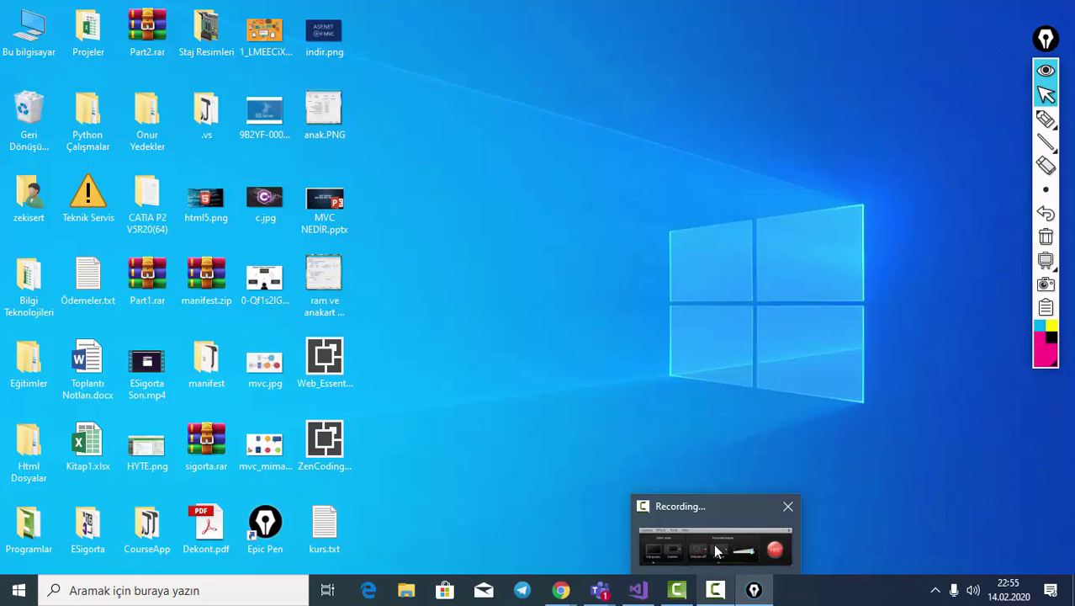
left_click(717, 532)
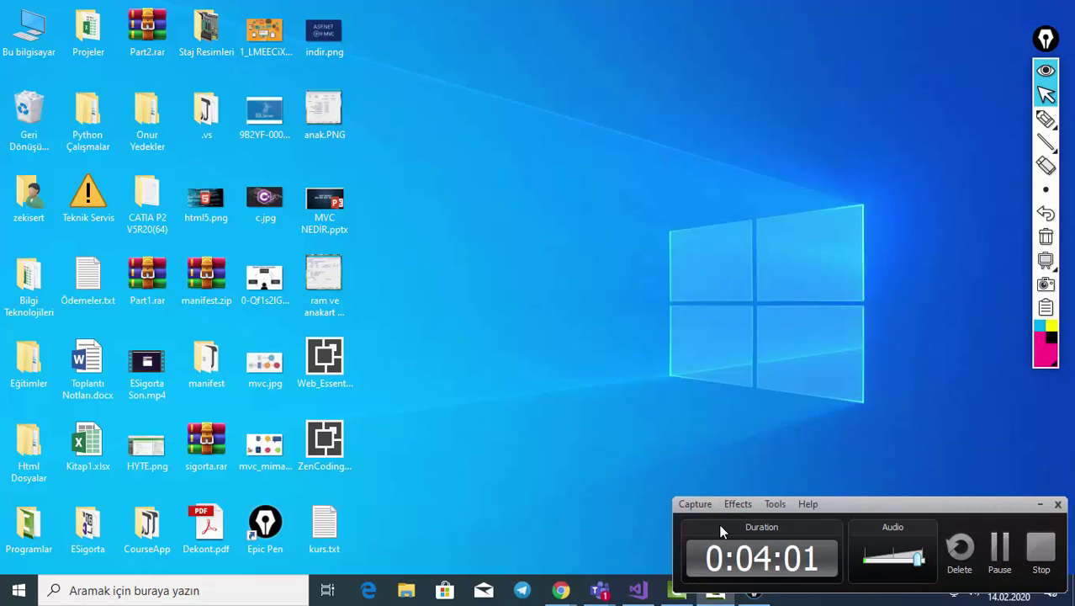
left_click(1042, 505)
- Switch to the Microsoft Teams meeting, read the meeting chat, and minimize the window again
mouse_move(599, 590)
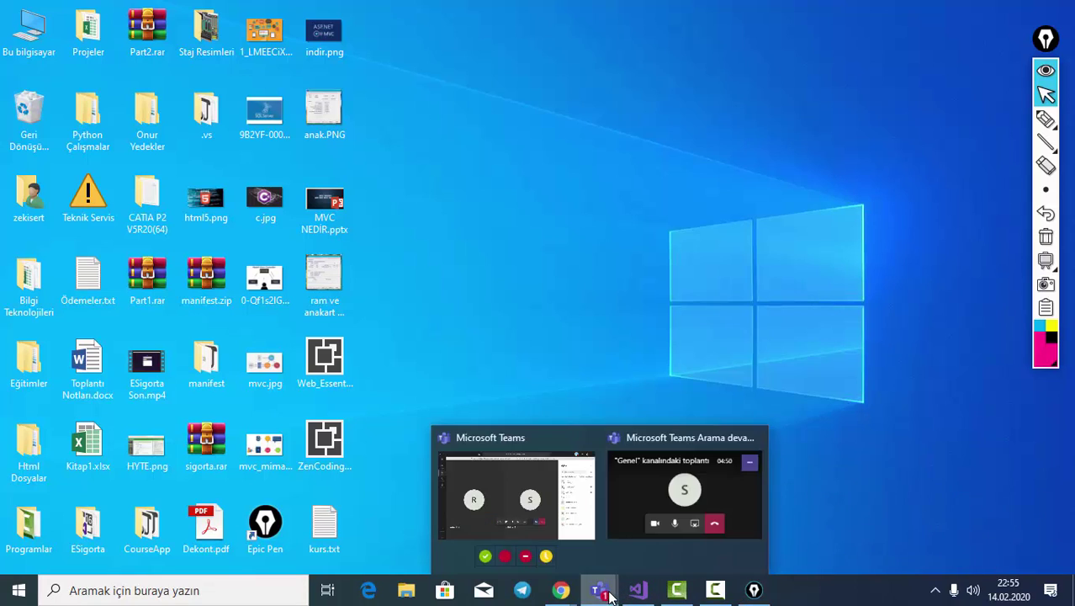
left_click(509, 499)
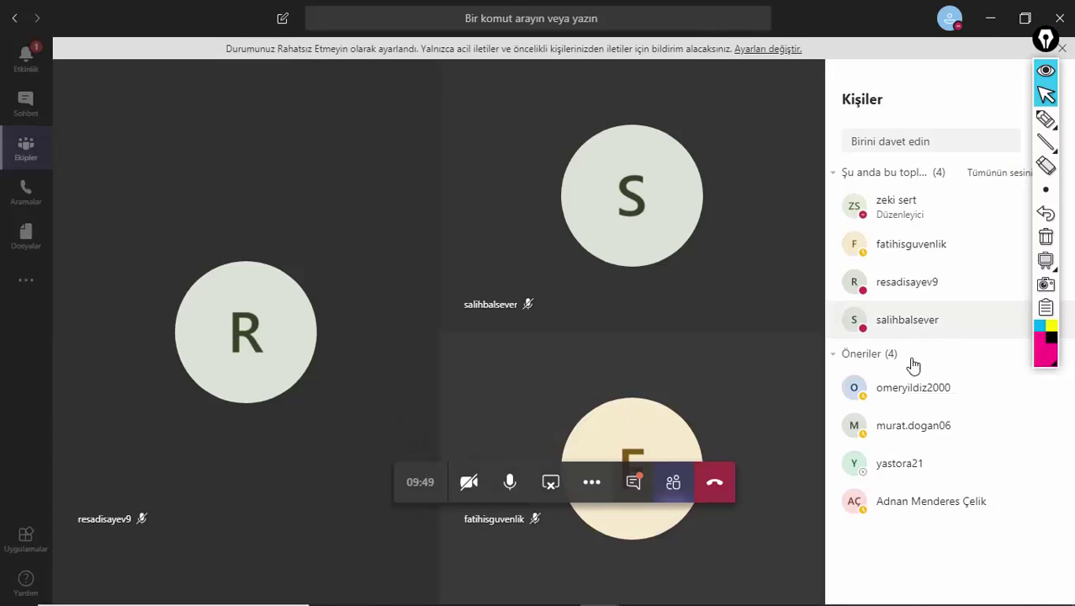
left_click(623, 495)
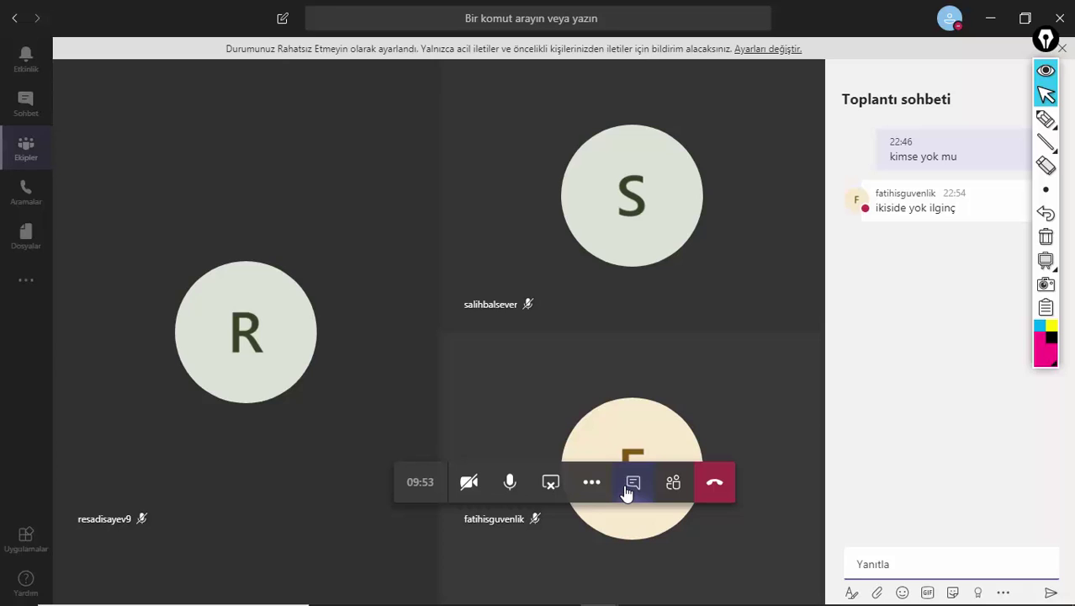
left_click(627, 489)
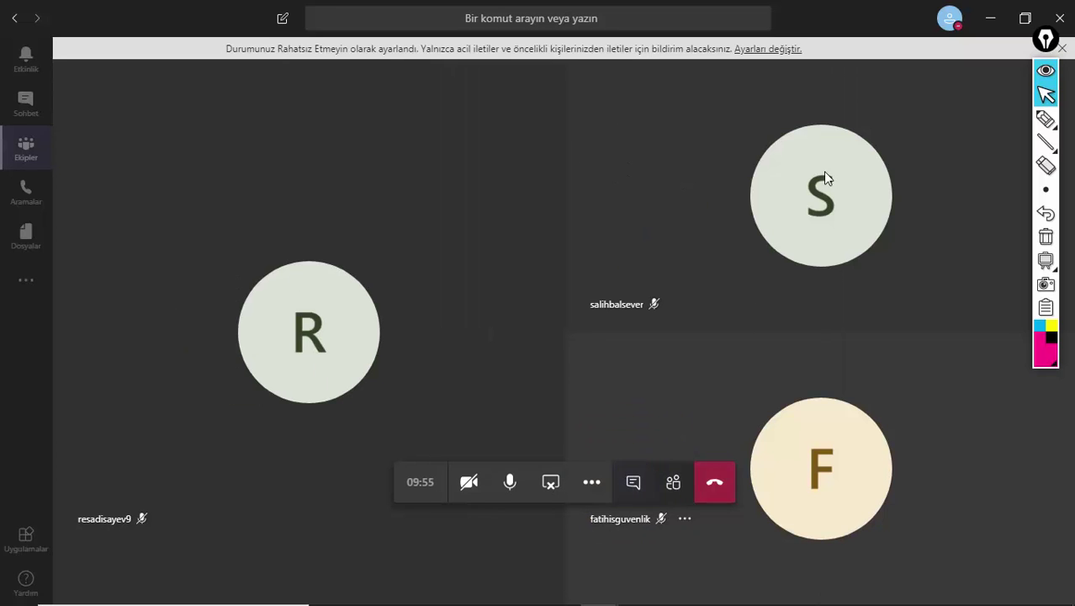
left_click(993, 21)
mouse_move(791, 590)
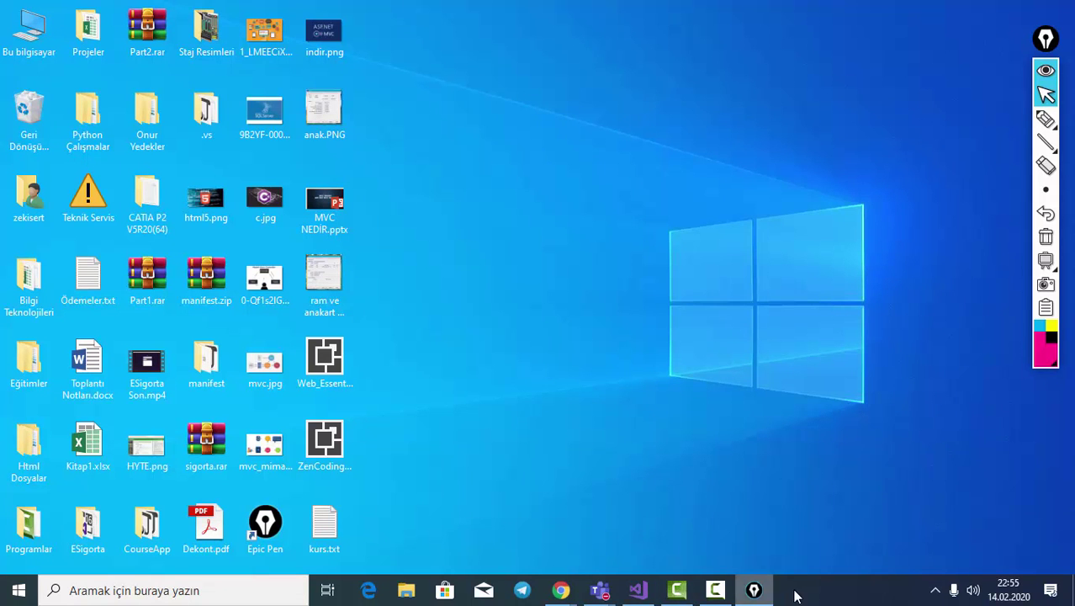
- Return to Visual Studio, reopen its options, and review the available color themes while keeping Blue selected
left_click(641, 590)
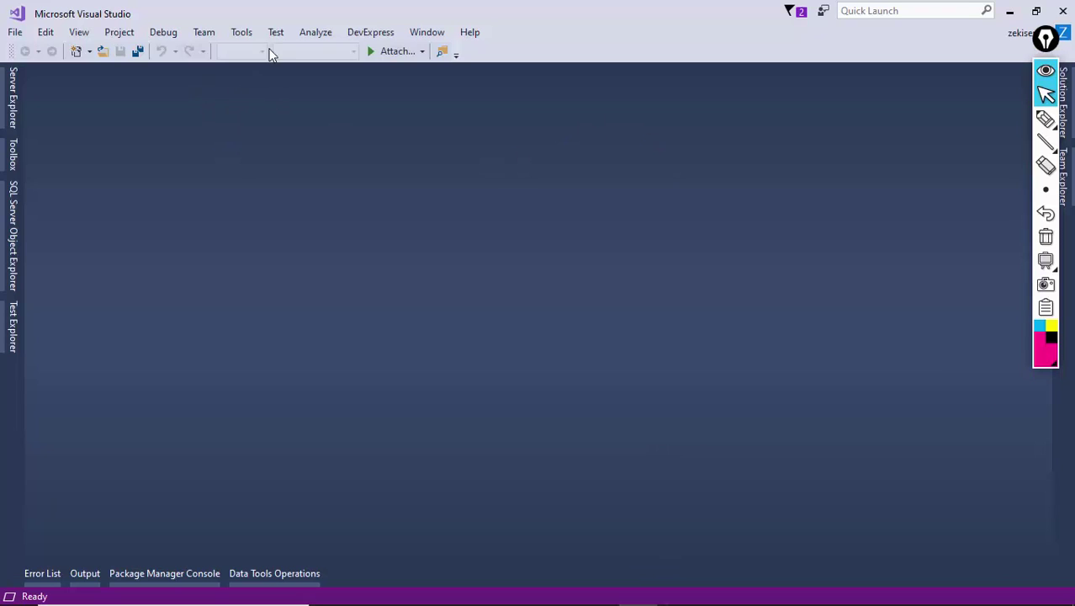
left_click(248, 32)
left_click(299, 400)
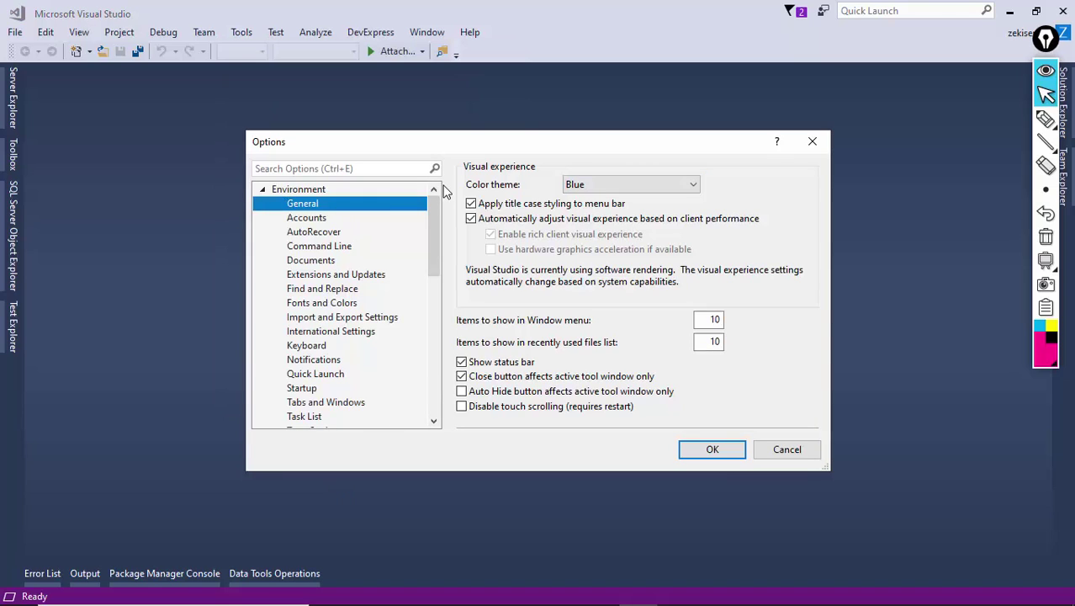
left_click(634, 190)
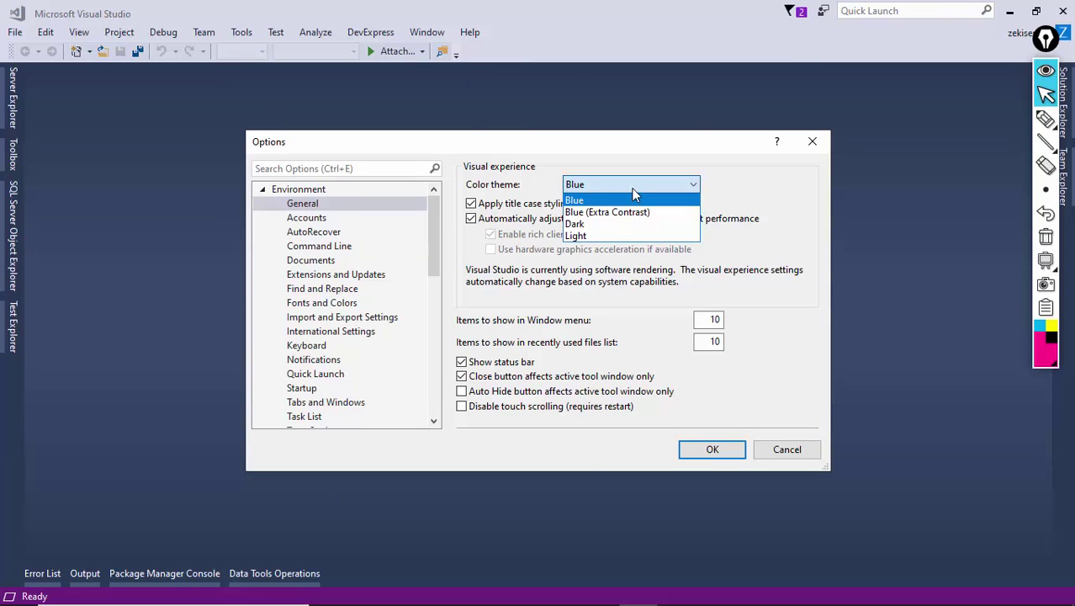
left_click(592, 199)
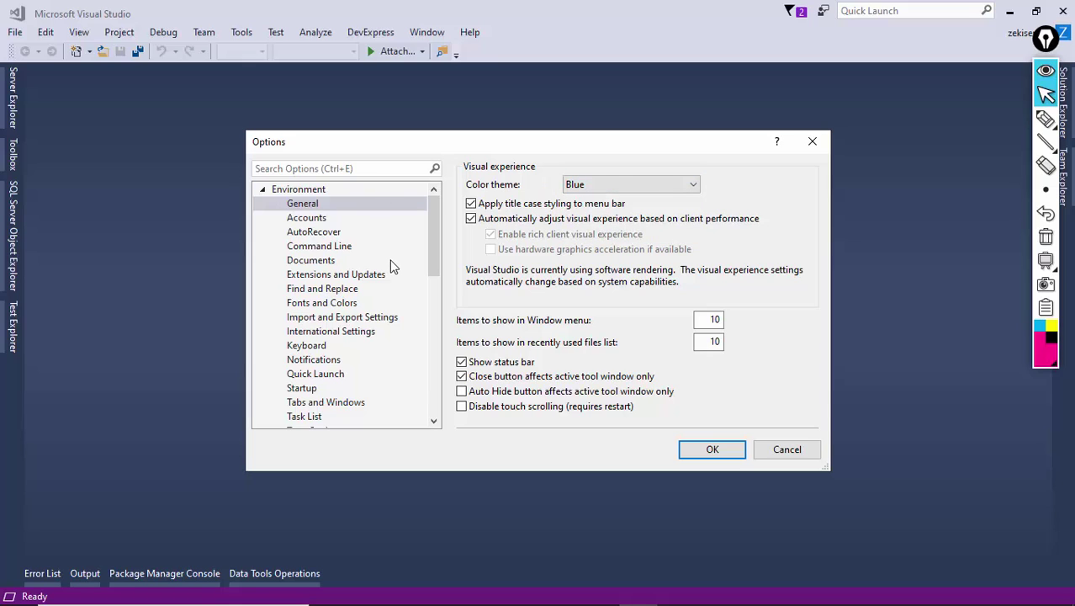
- Show the Text Editor options for all languages, including word wrap and line numbers
left_click_drag(436, 262, 434, 319)
left_click(318, 317)
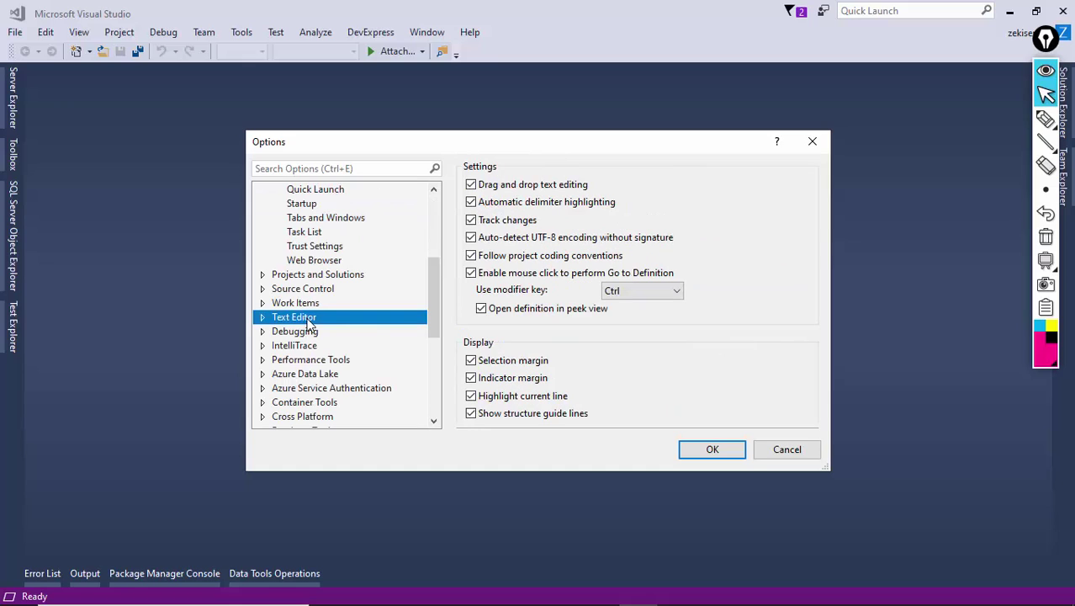
left_click(263, 316)
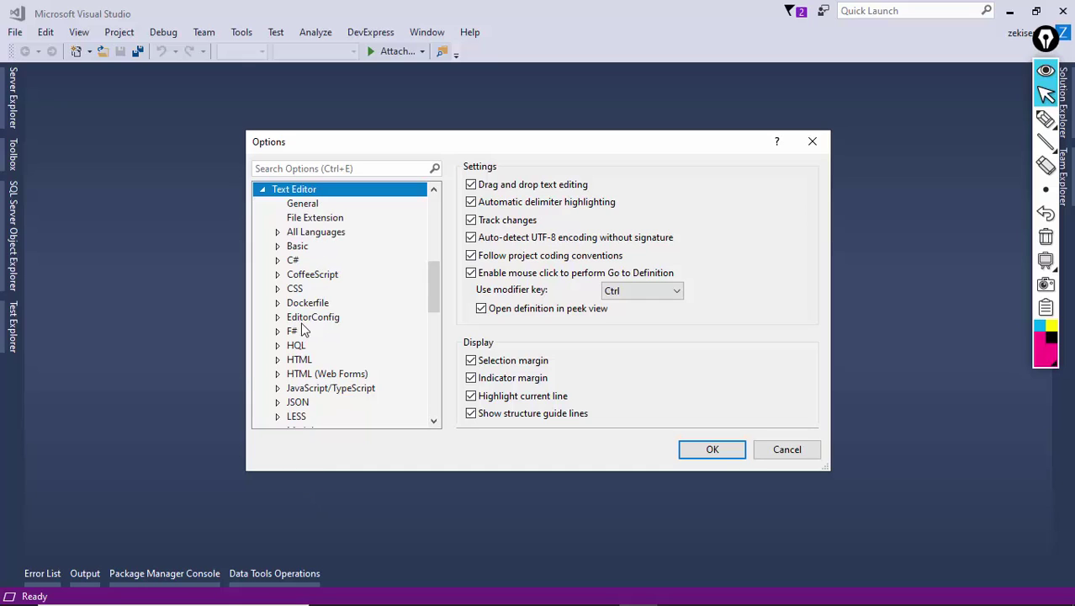
left_click(317, 234)
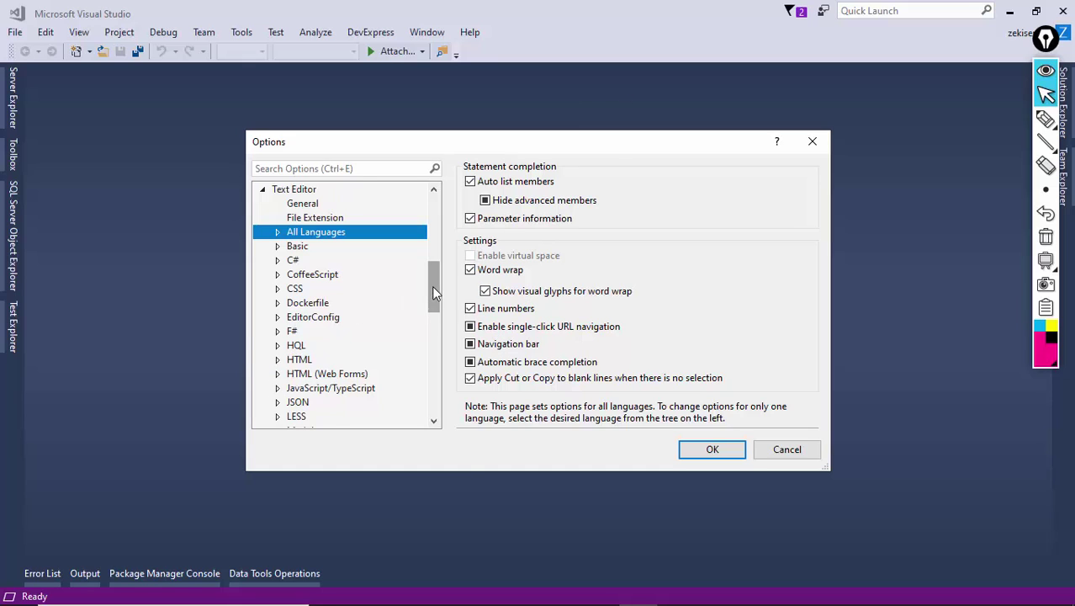
- Set the Text Editor font size to 16 in Fonts and Colors, keep Plain Text bold, and apply the options
left_click_drag(431, 292, 438, 229)
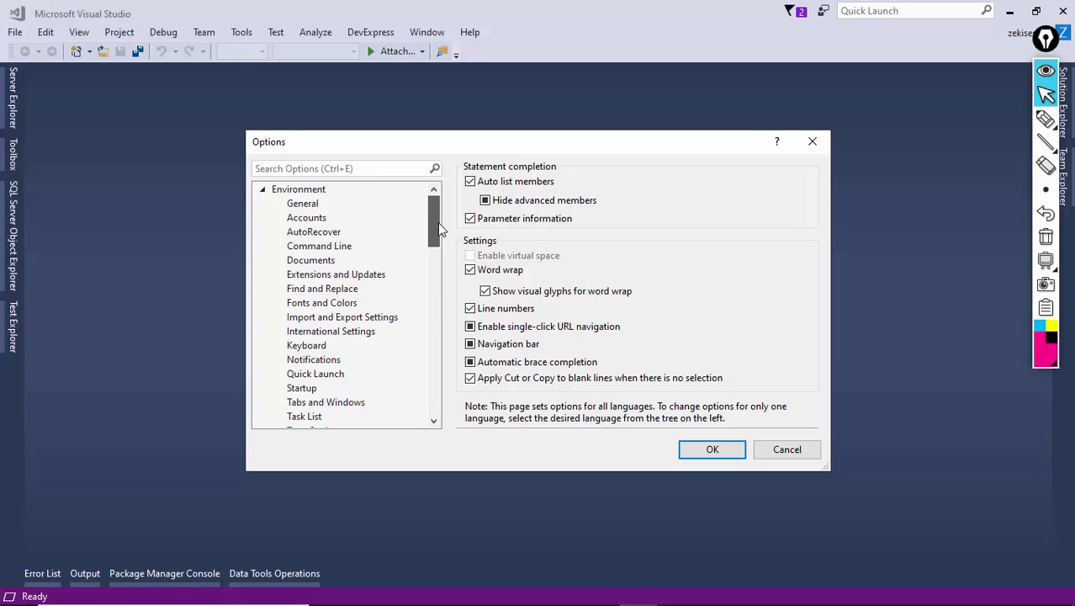
left_click(300, 208)
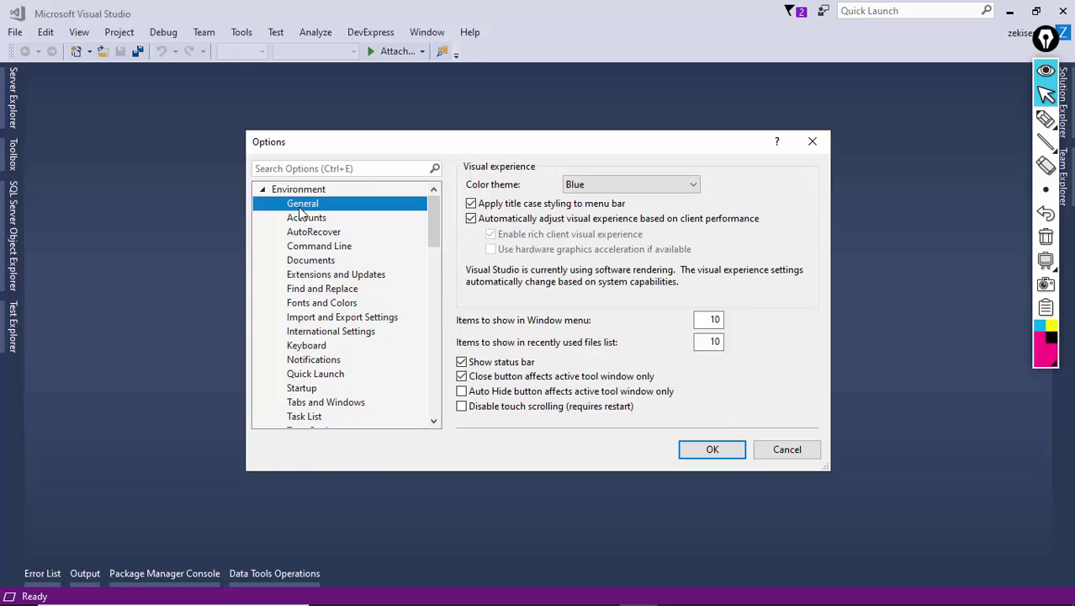
left_click(316, 304)
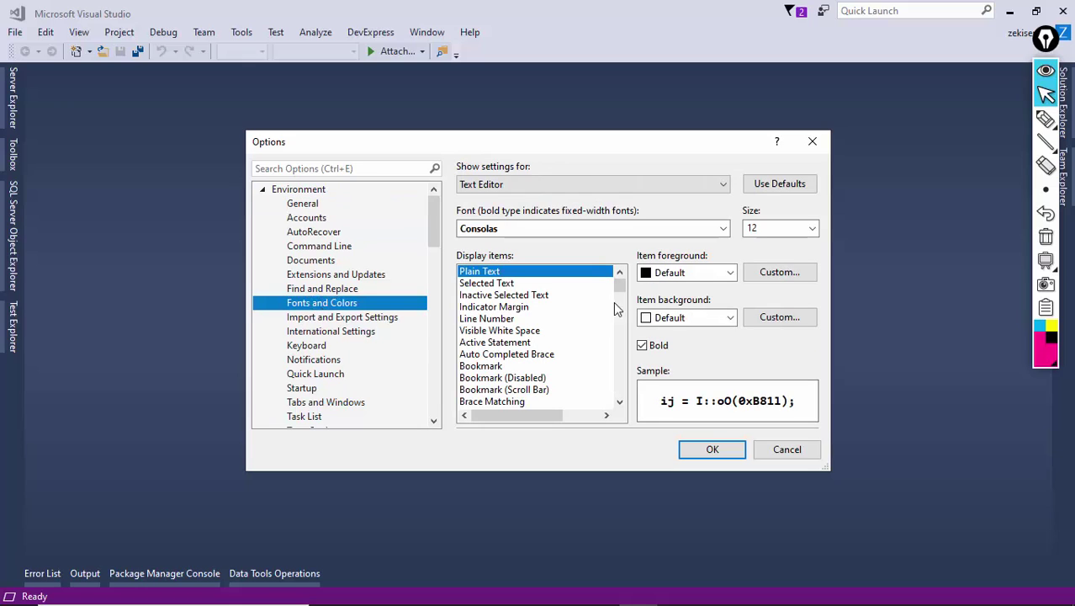
left_click(795, 230)
left_click(812, 229)
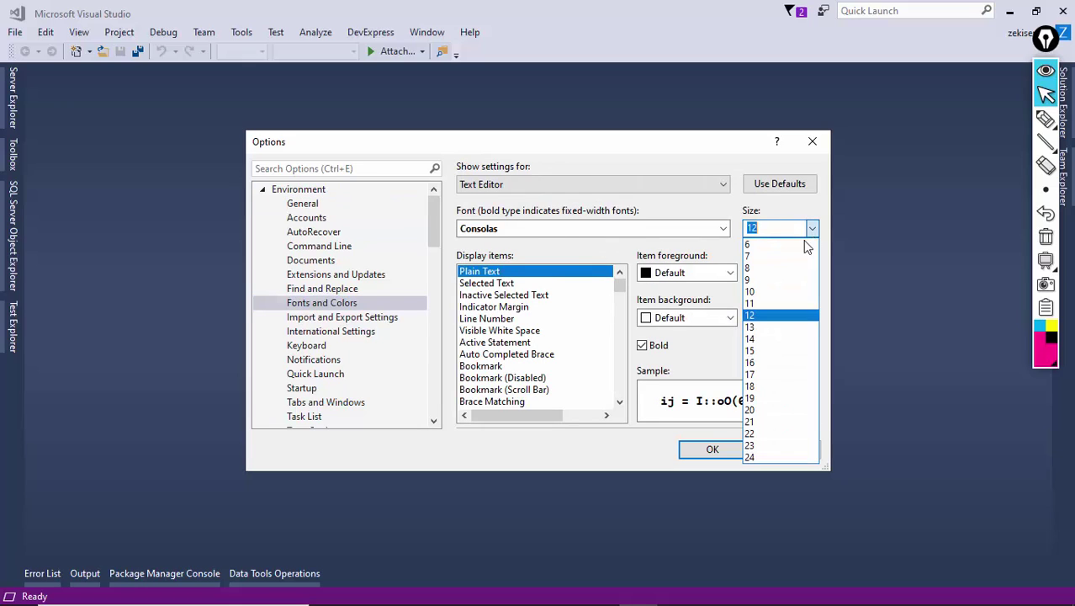
left_click(762, 364)
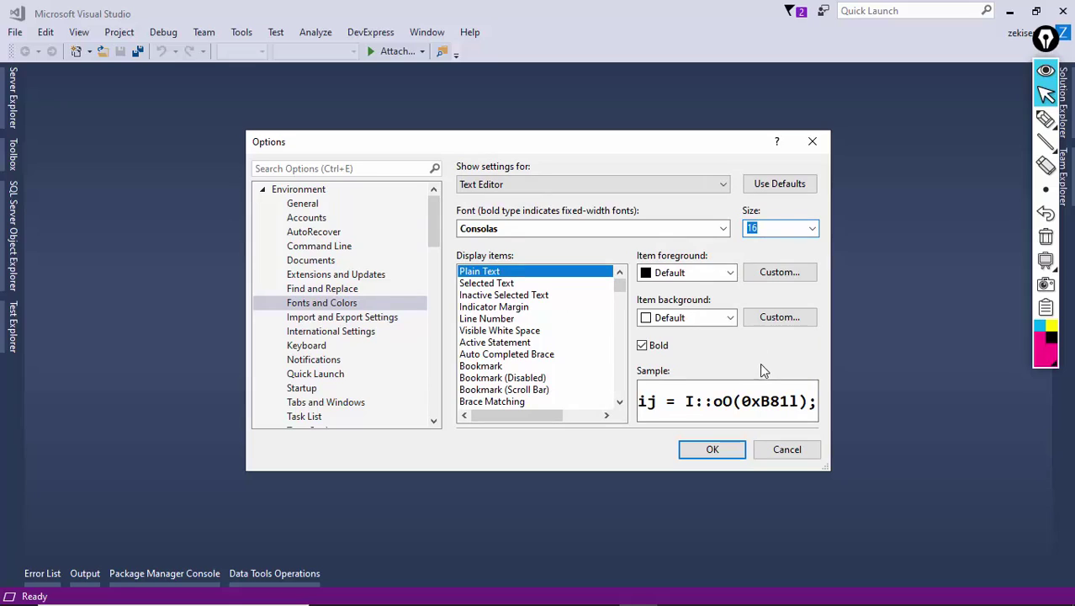
left_click(652, 344)
left_click(653, 344)
left_click(653, 344)
left_click(653, 344)
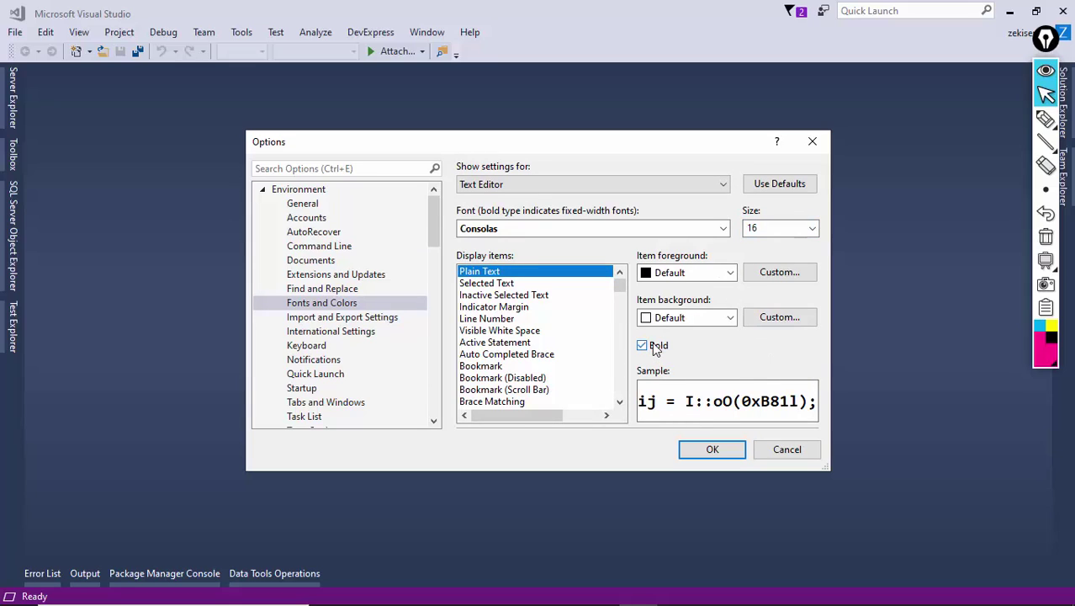
left_click(697, 455)
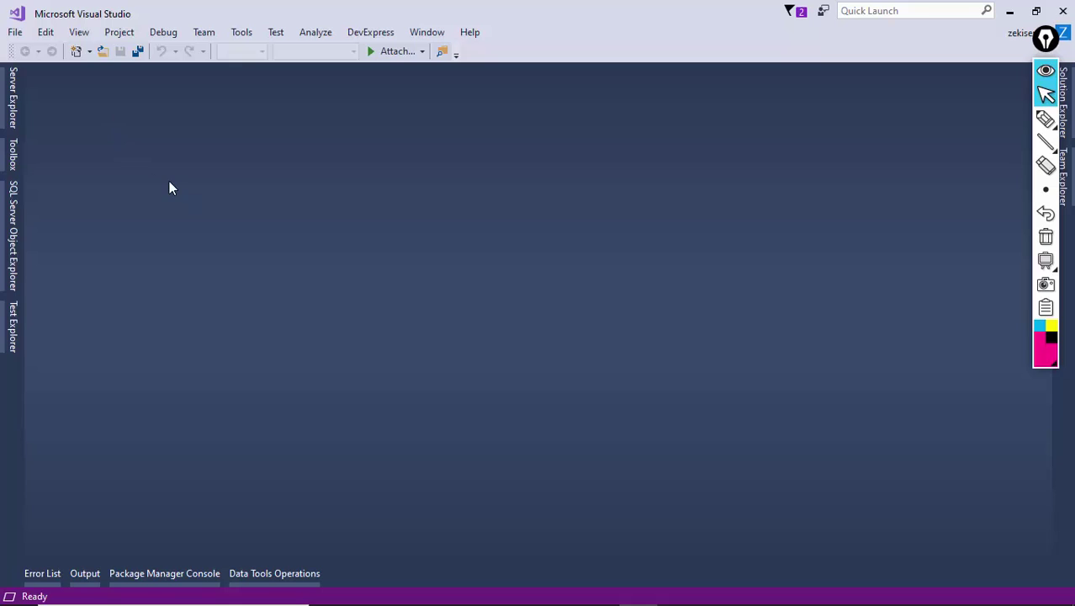
- Start a new project and select the Visual C# ASP.NET Web Application (.NET Framework) web template
left_click(15, 35)
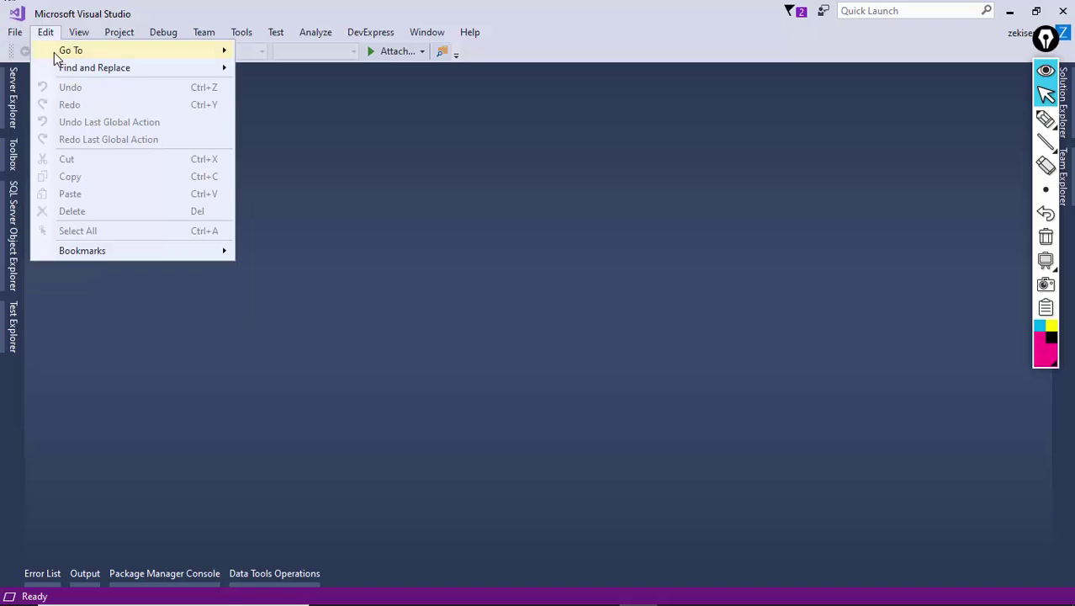
mouse_move(39, 59)
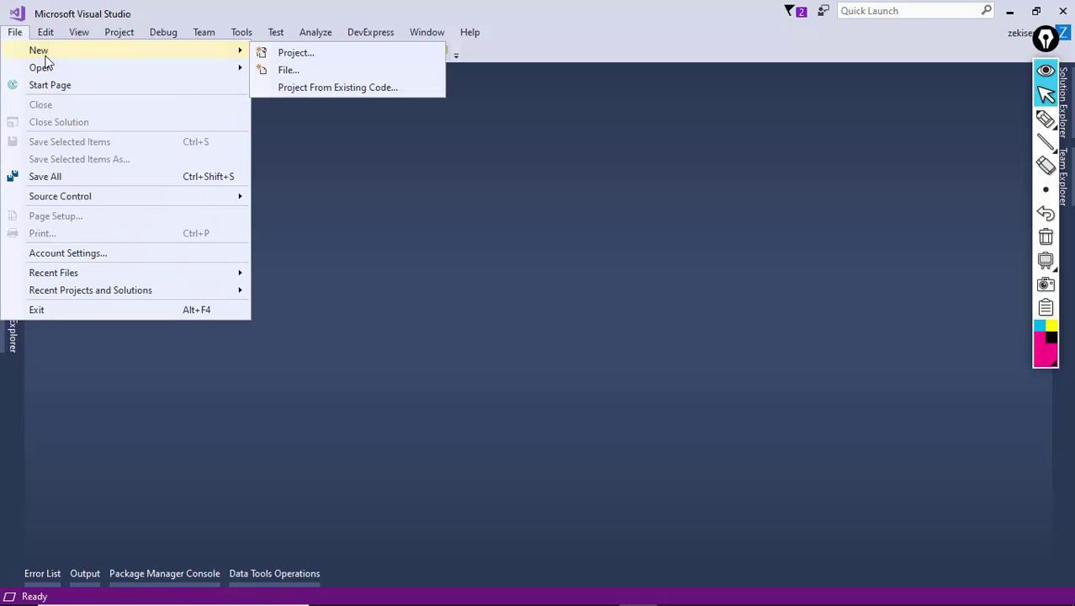
left_click(295, 54)
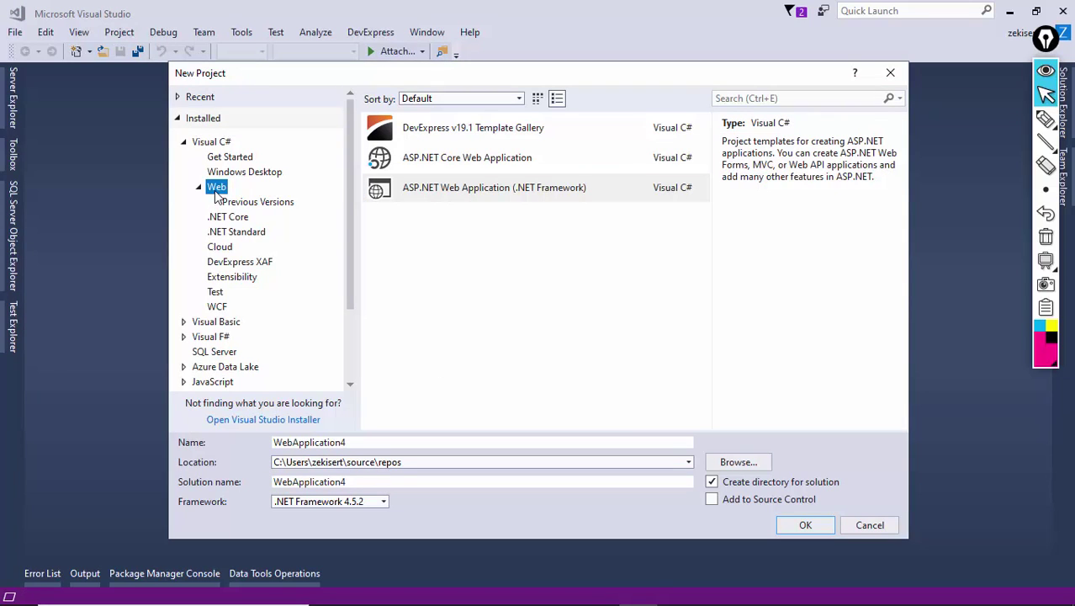
left_click(461, 201)
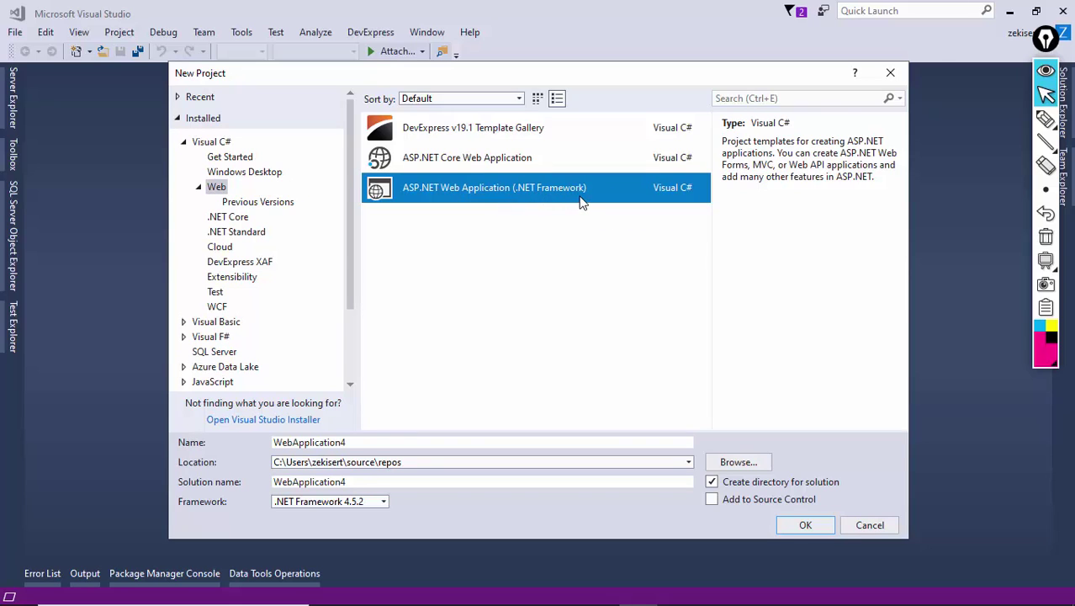
left_click(245, 216)
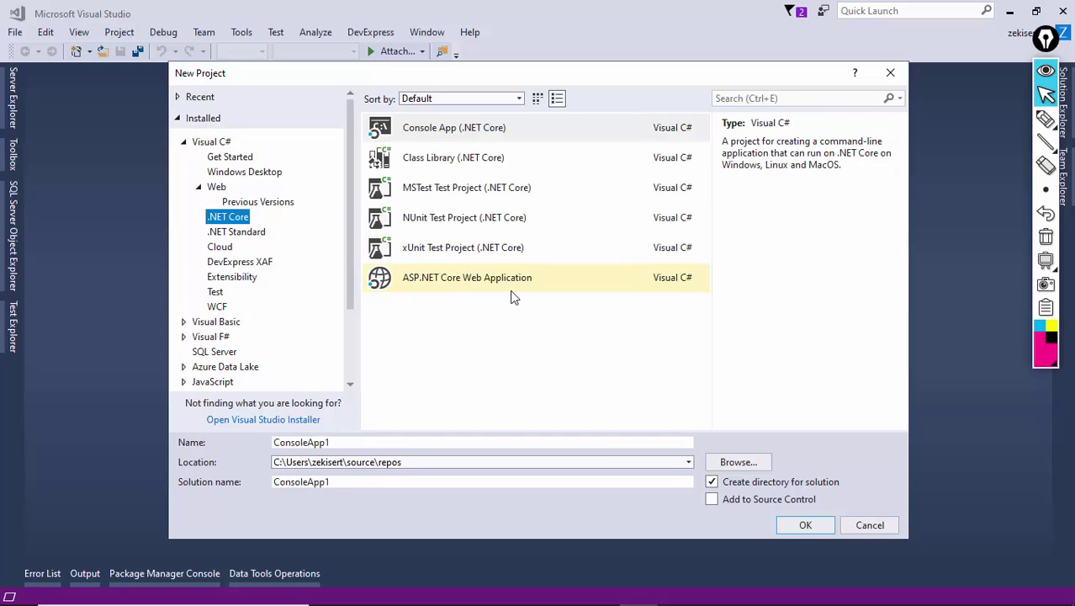
left_click(222, 188)
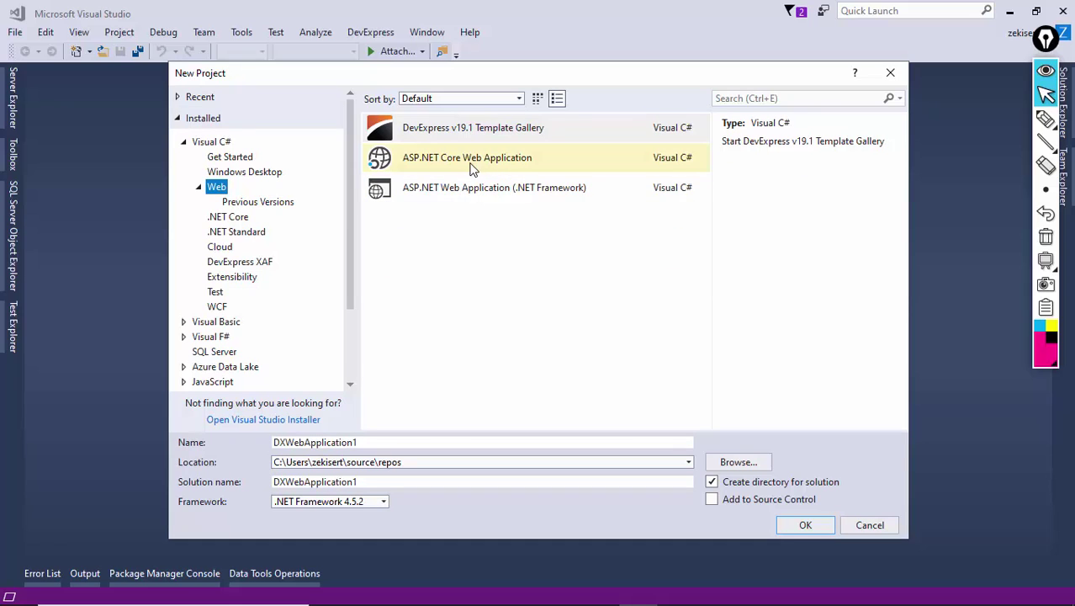
left_click(538, 191)
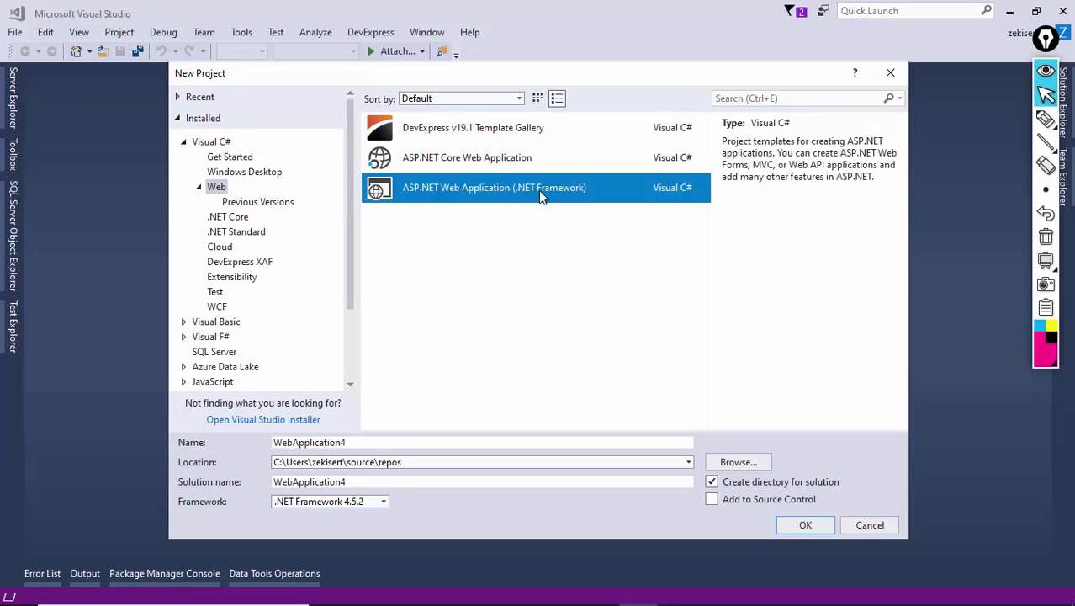
- Keep .NET Framework 4.5.2 as the target, name the project Emmet_Zencoding, and try to create it
left_click(382, 502)
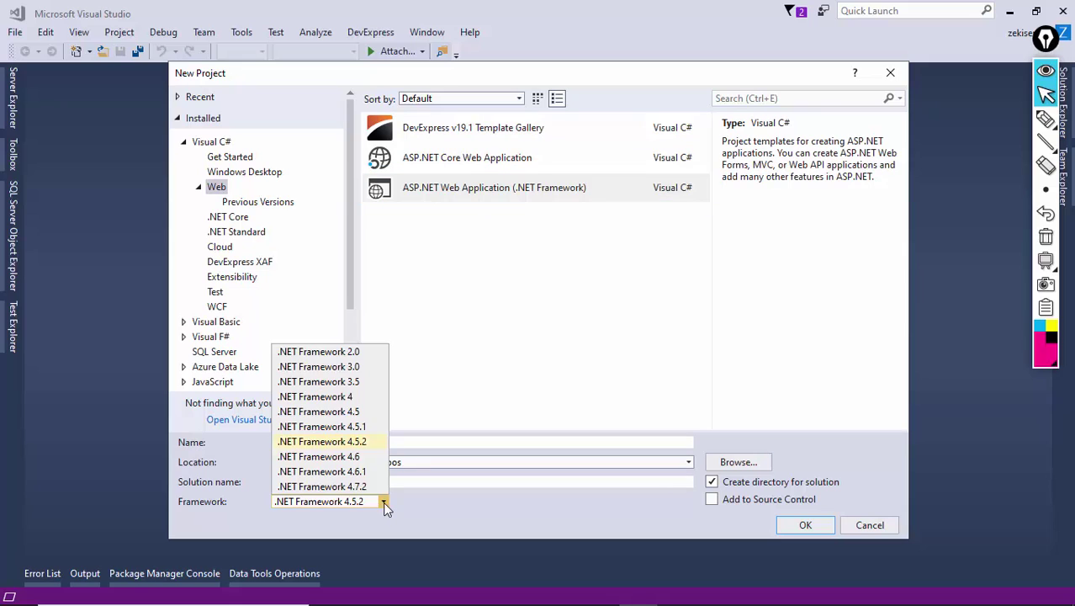
left_click(364, 444)
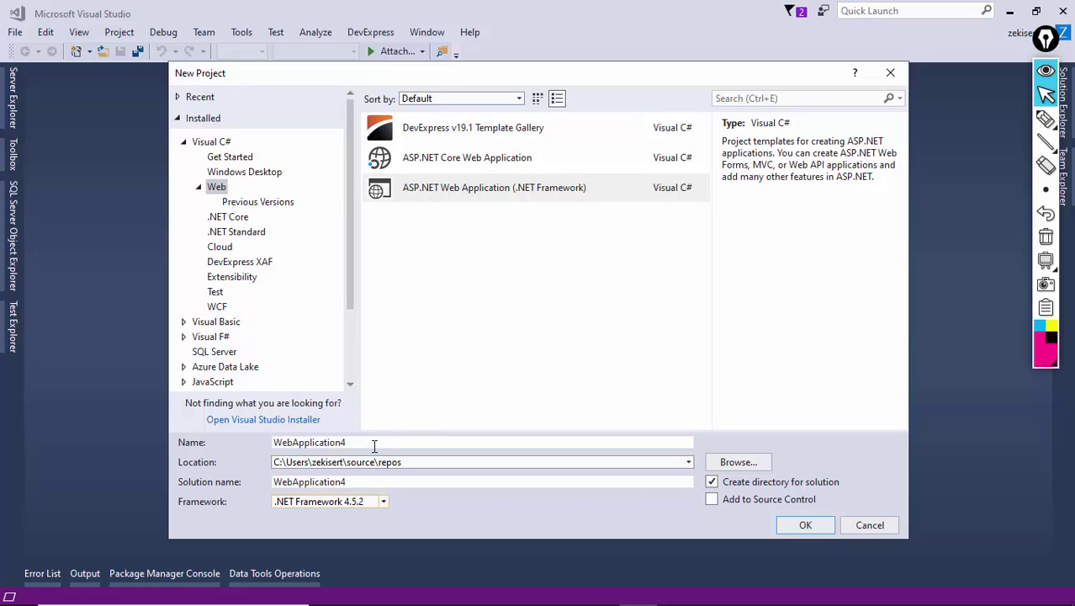
left_click(375, 446)
key("ctrl+a")
key("BackSpace")
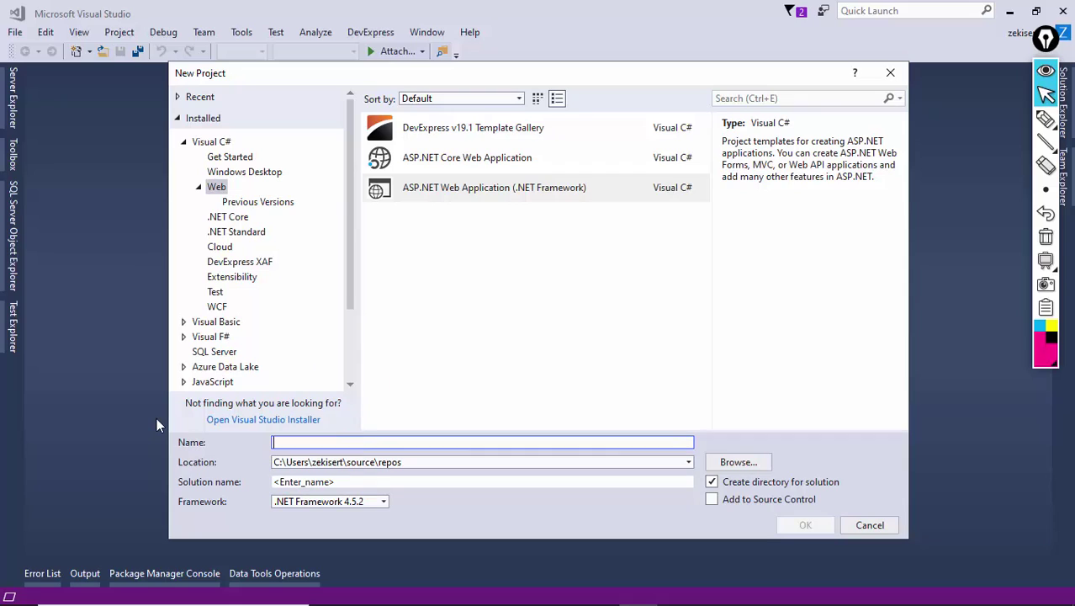
type("Emmet_")
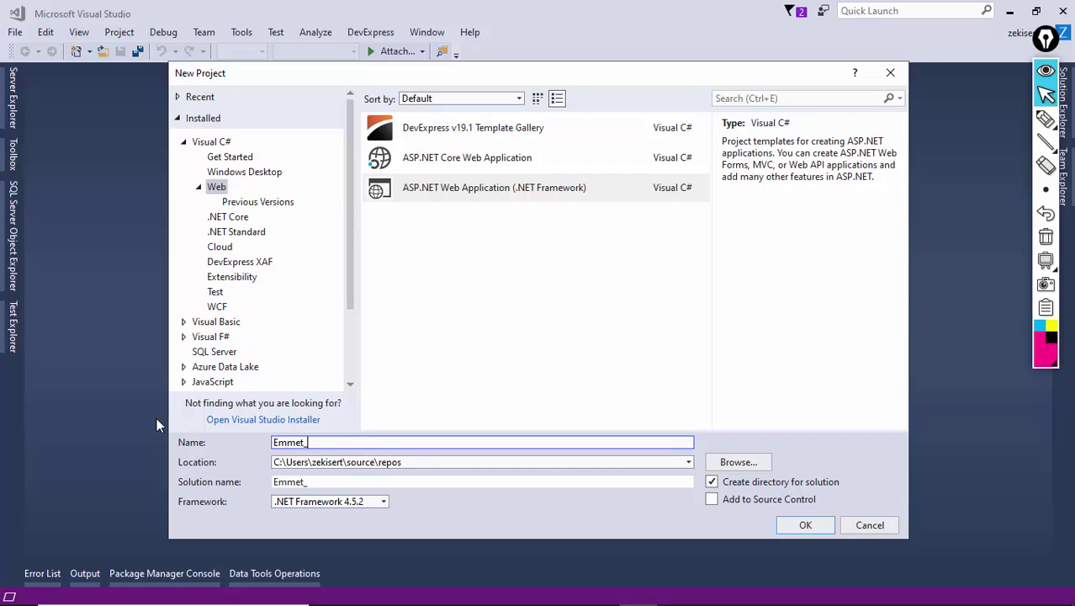
type("Zencoding")
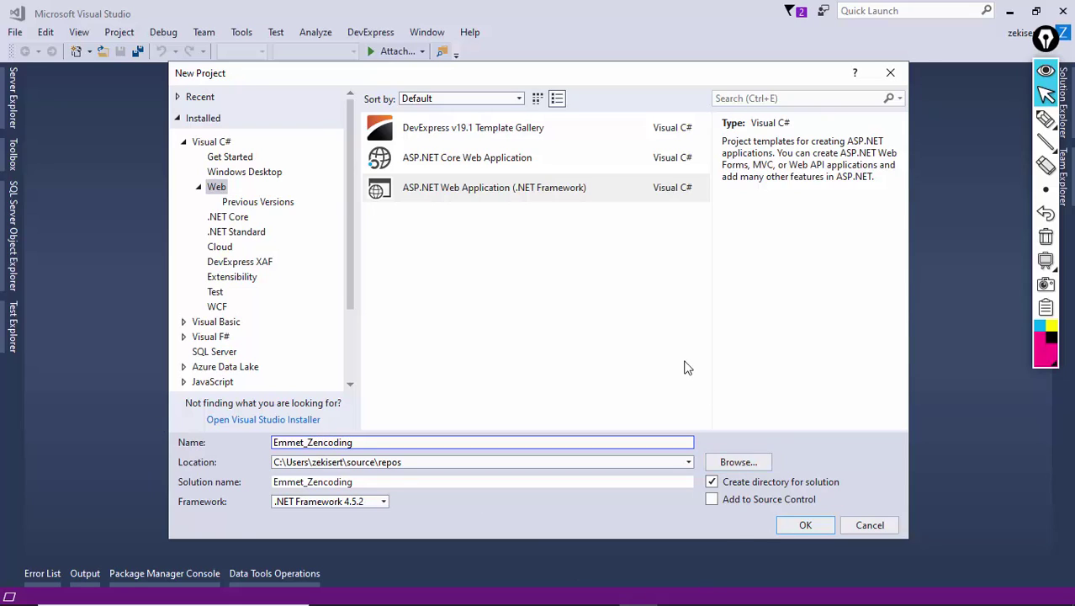
left_click(806, 525)
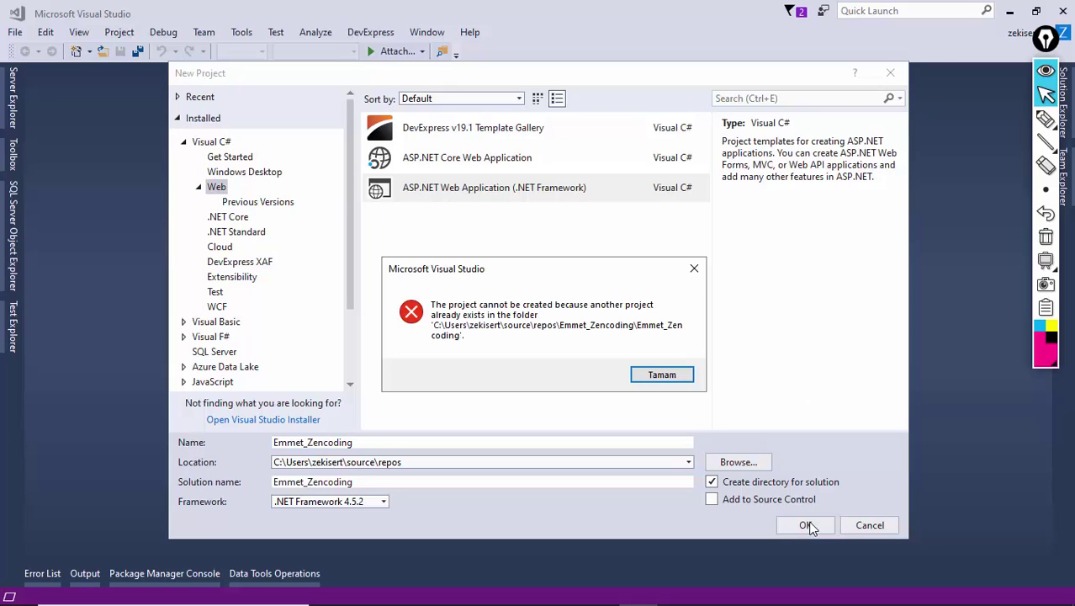
left_click(681, 380)
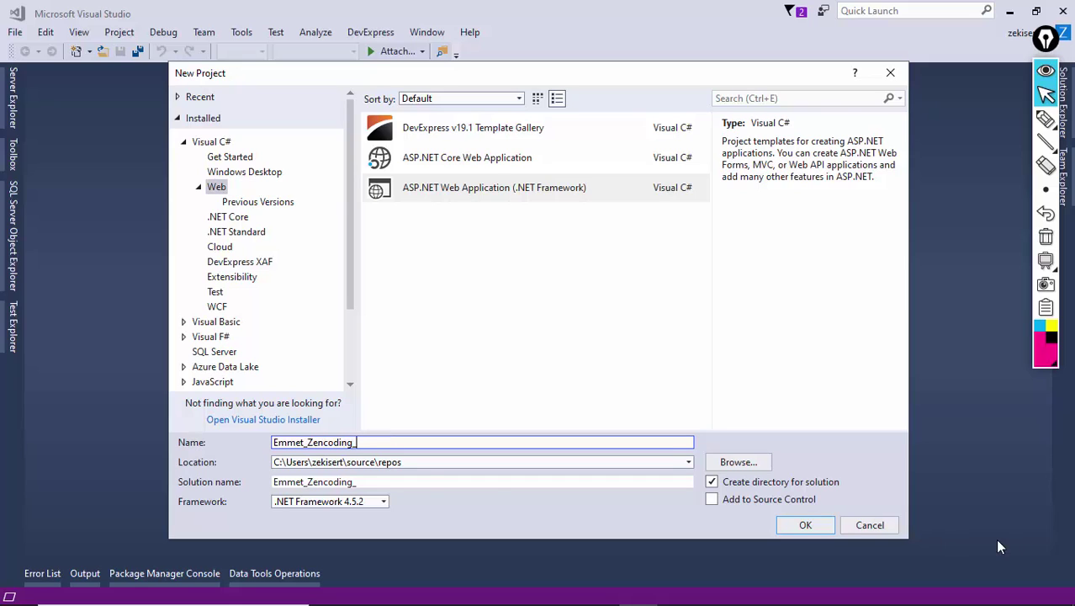
- Rename the project Emmet_Zencoding_ and create it from the Empty template with MVC folders and core references
left_click(829, 524)
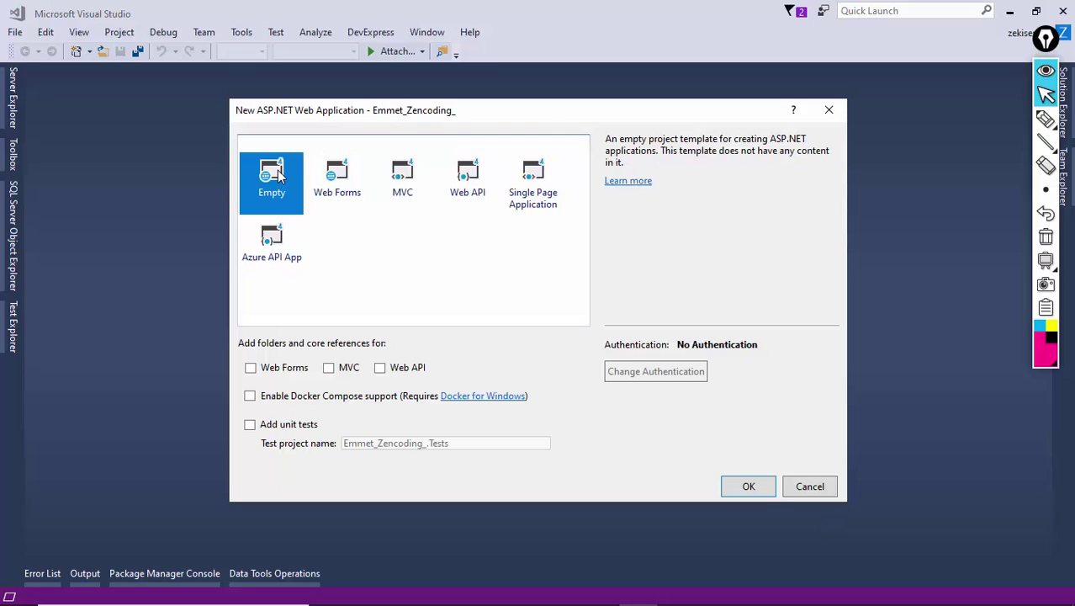
left_click(330, 368)
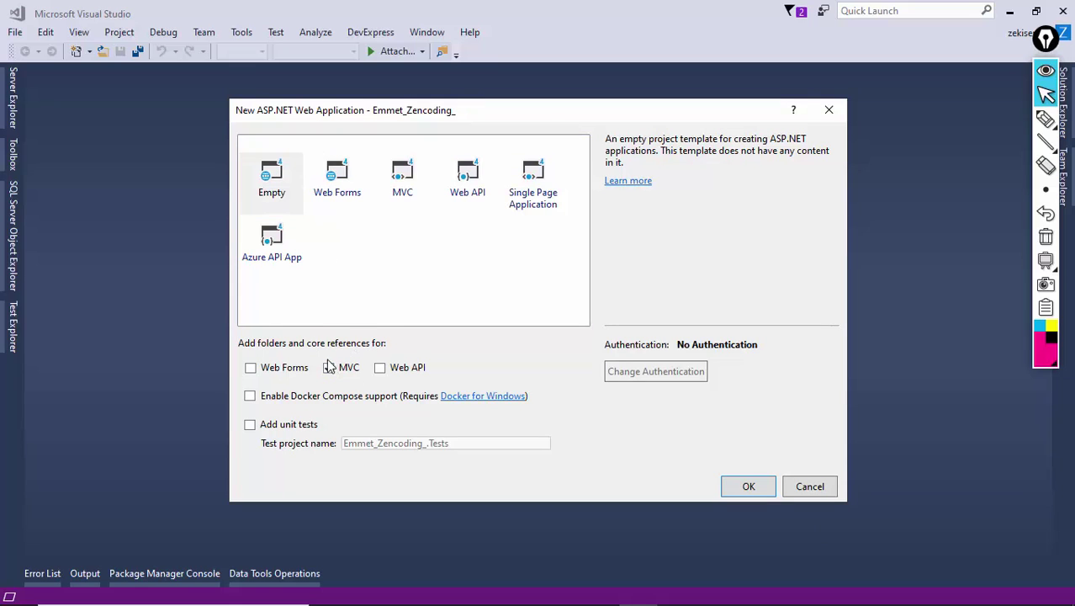
left_click(744, 488)
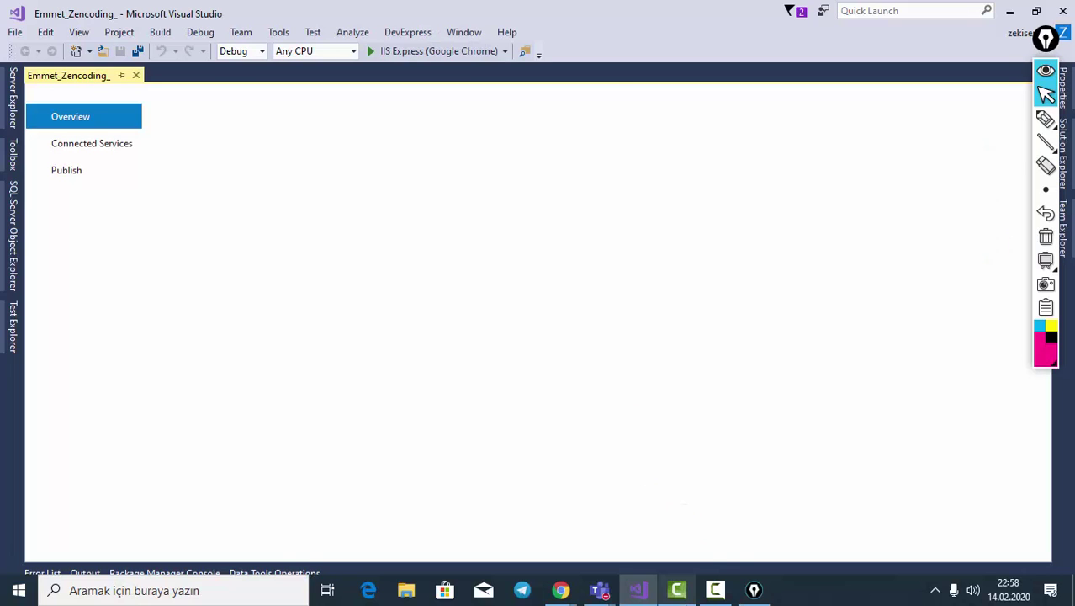
- Switch to the Microsoft Teams meeting, search for a participant by name and invite them, and minimize the window
mouse_move(608, 596)
left_click(519, 499)
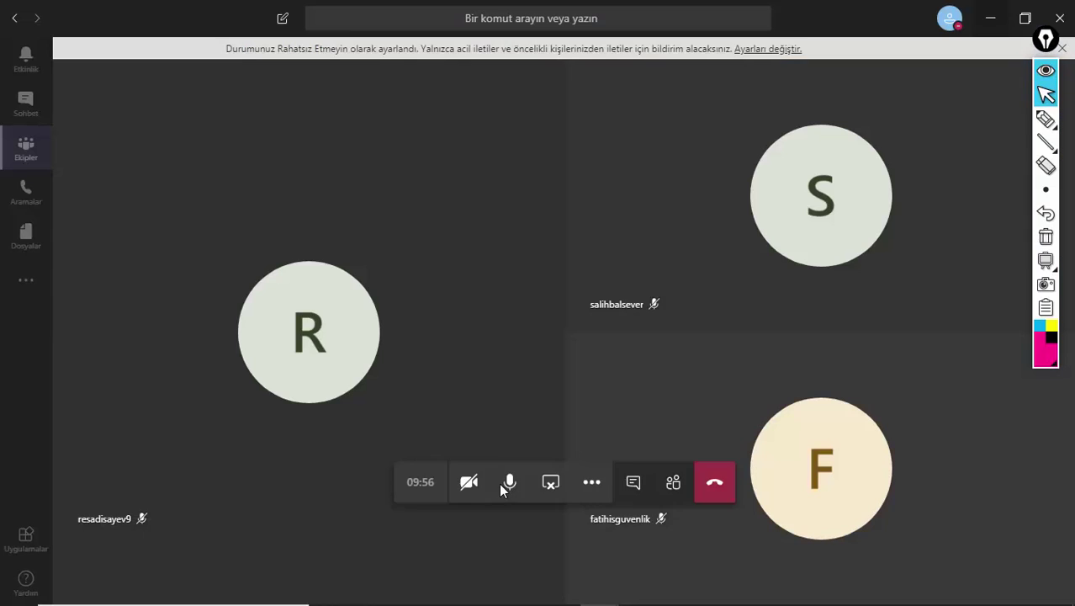
left_click(673, 482)
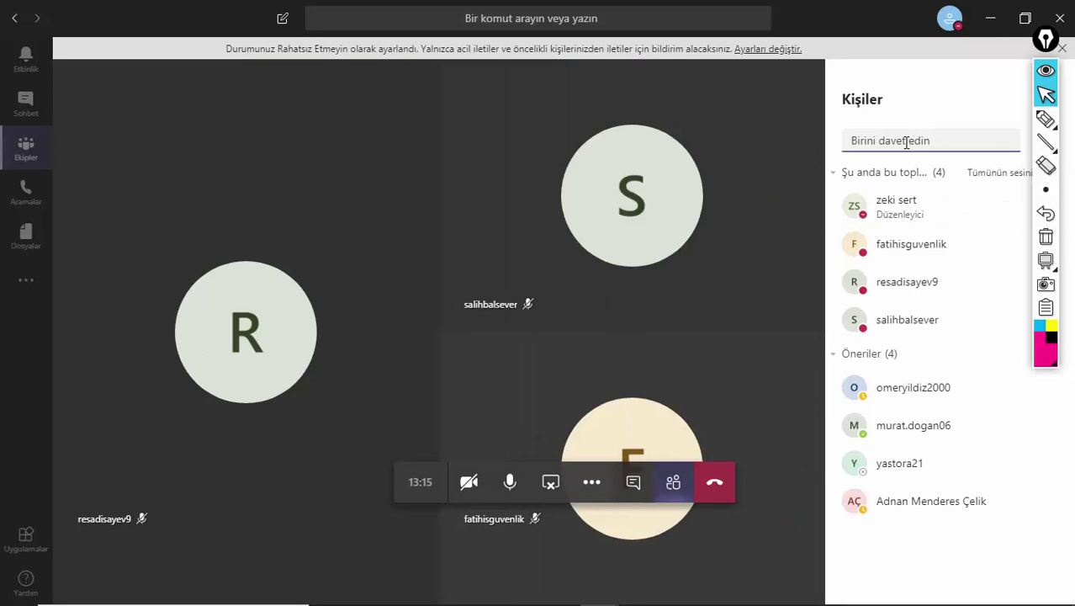
left_click(906, 142)
type("m")
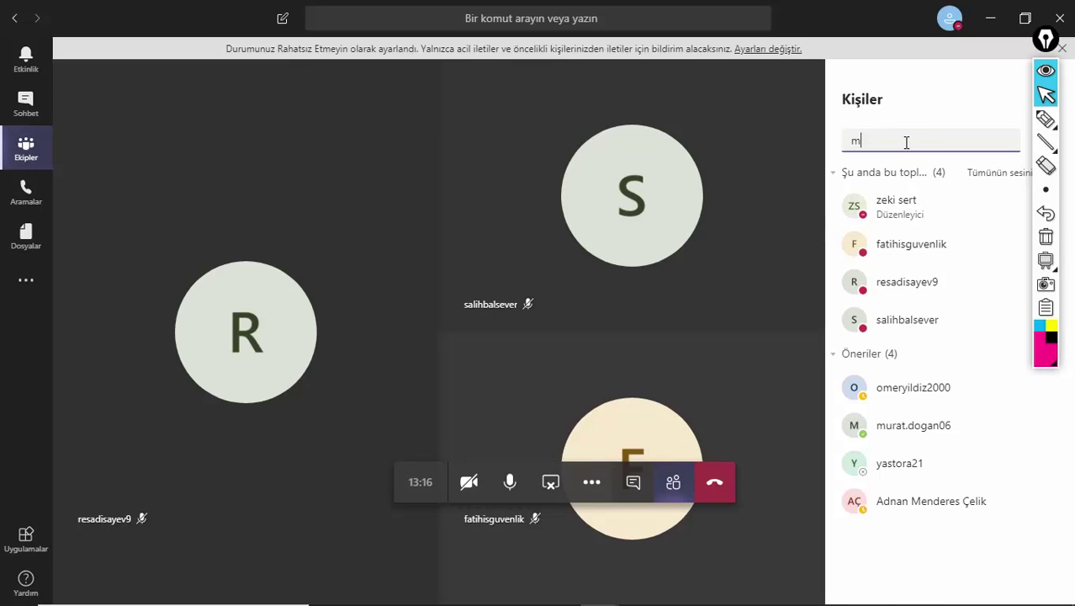
type("urat")
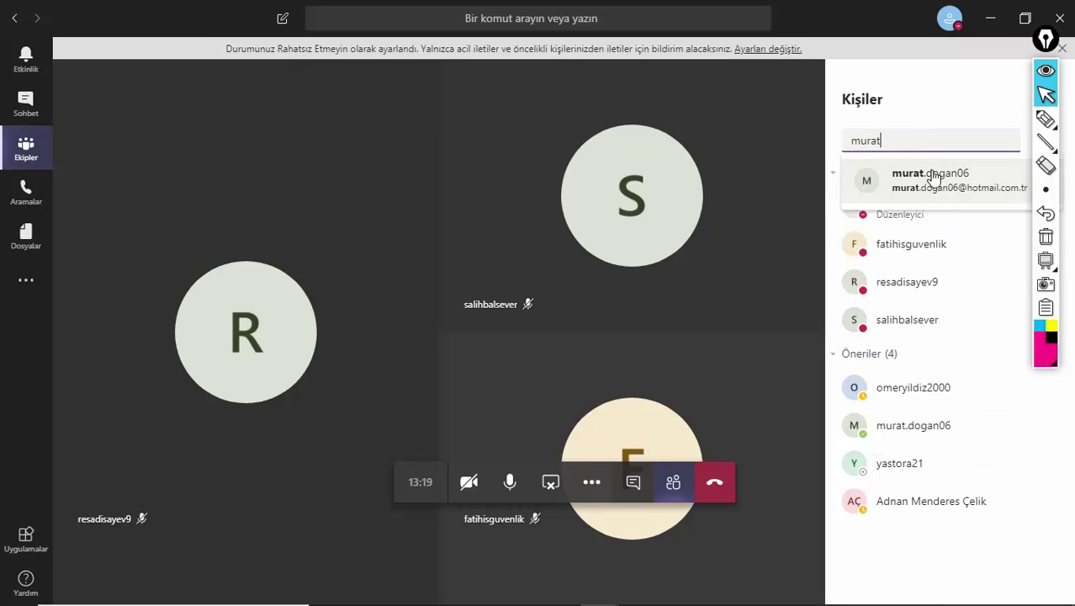
left_click(932, 177)
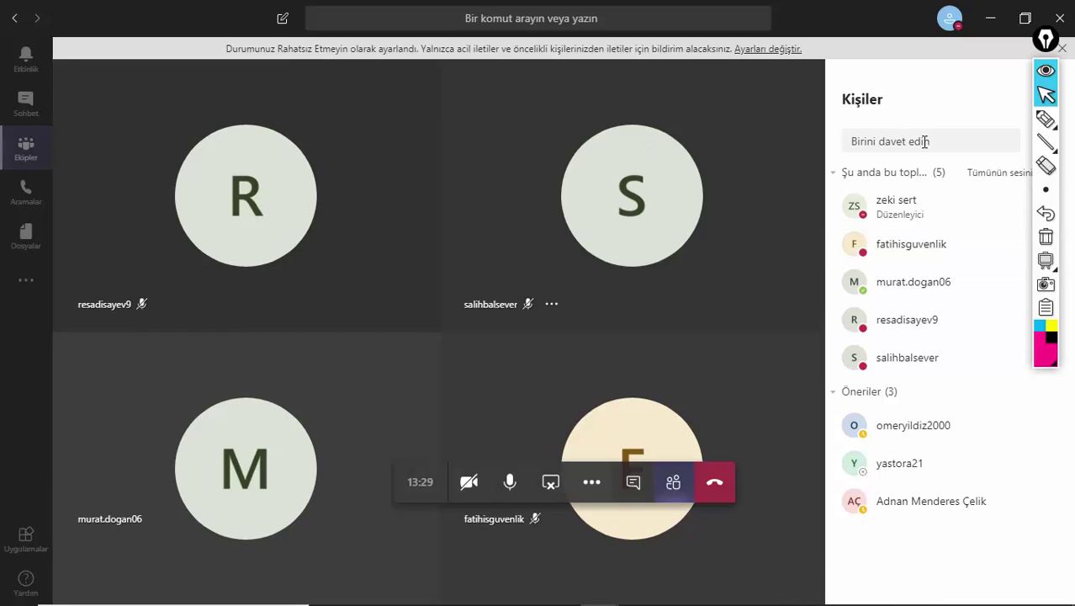
left_click(995, 26)
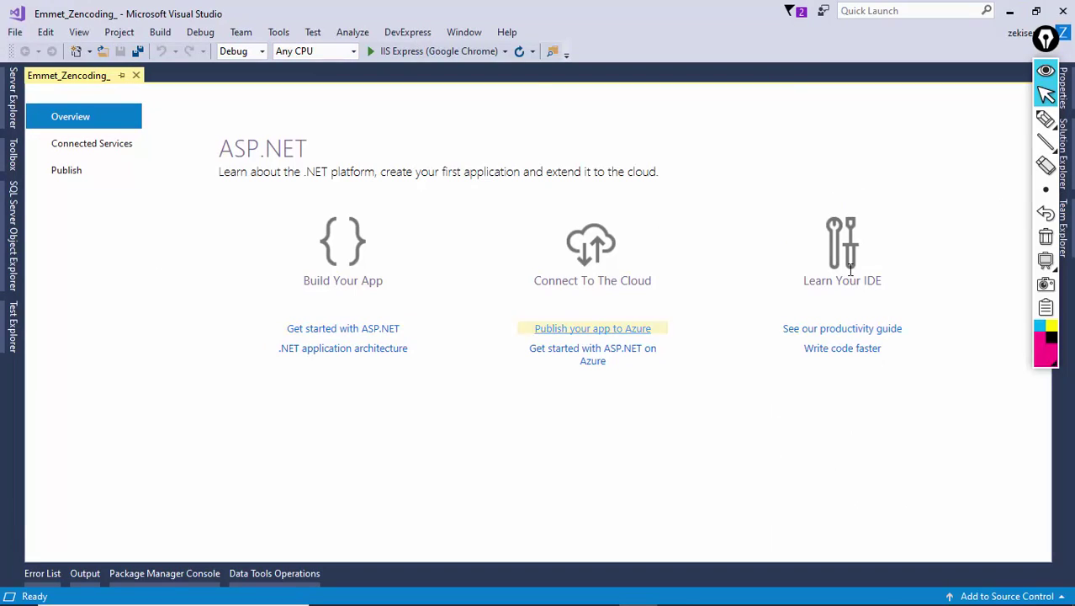
- Close the project overview page and move the collapsed drawing toolbar aside to show the Solution Explorer
left_click(136, 76)
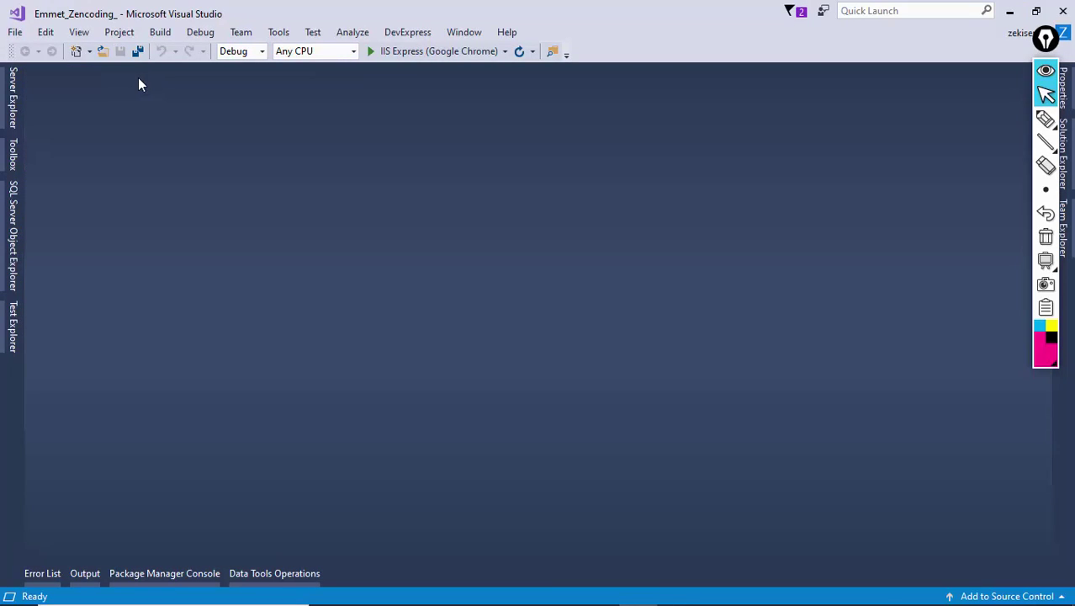
left_click(1045, 70)
left_click_drag(967, 264, 687, 546)
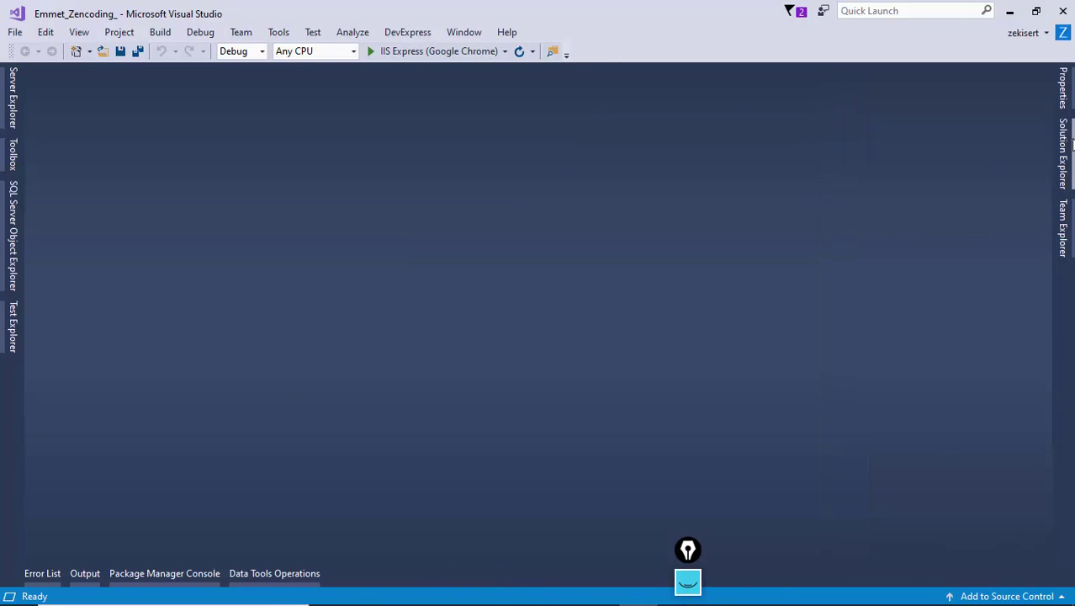
mouse_move(1064, 156)
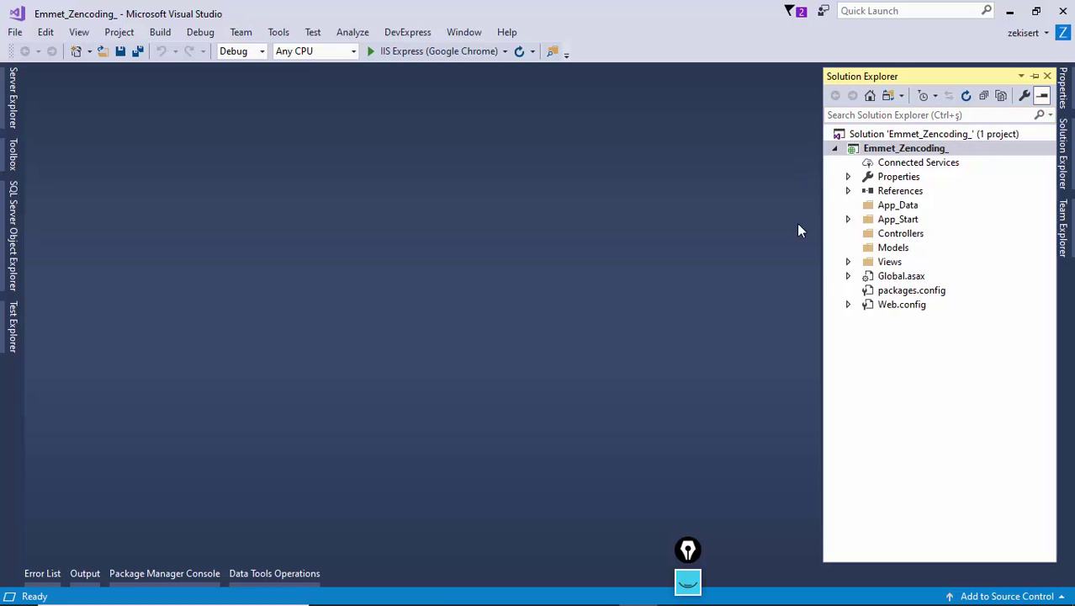
- Move and expand the drawing toolbar and open a blank whiteboard over the screen
mouse_move(687, 549)
left_mouse_down()
mouse_move(708, 178)
mouse_move(676, 125)
mouse_move(640, 98)
left_mouse_up()
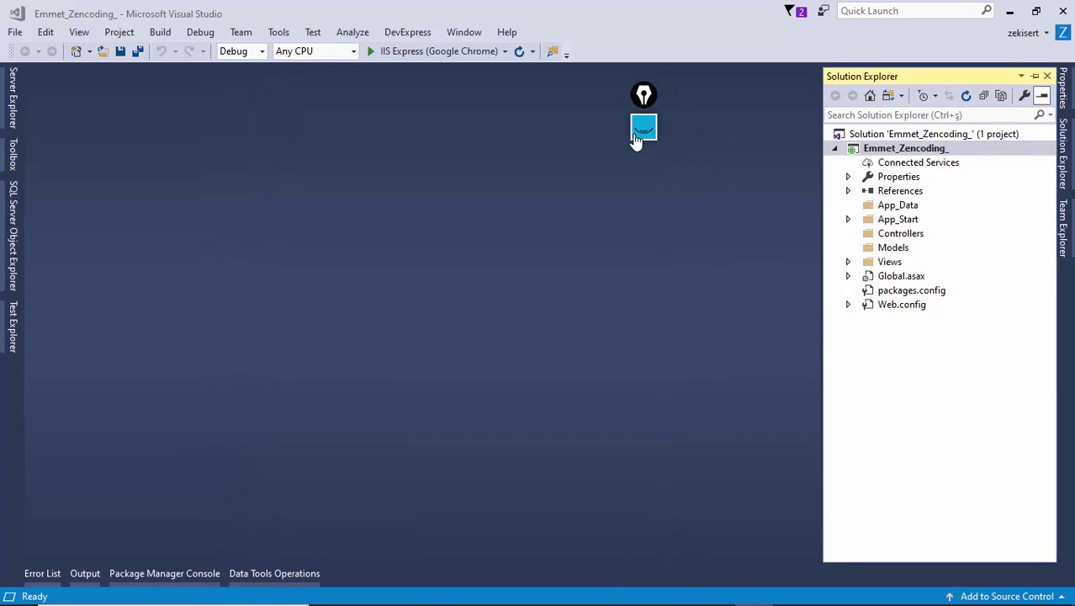
left_click(635, 137)
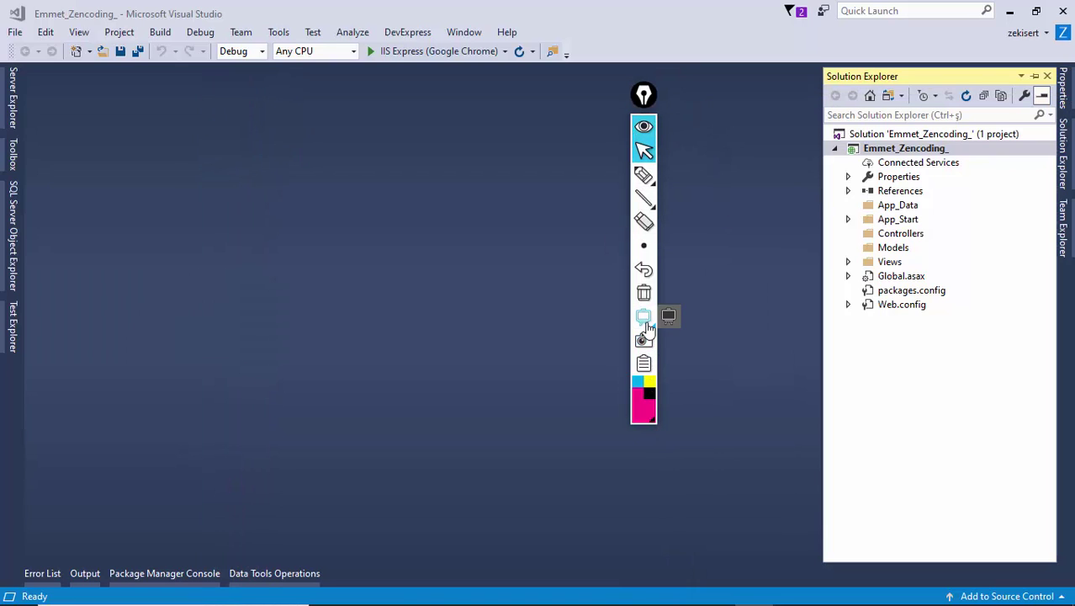
left_click(669, 318)
- Draw a large pink rectangle on the whiteboard and a smaller wide rectangle inside its upper part
mouse_move(643, 174)
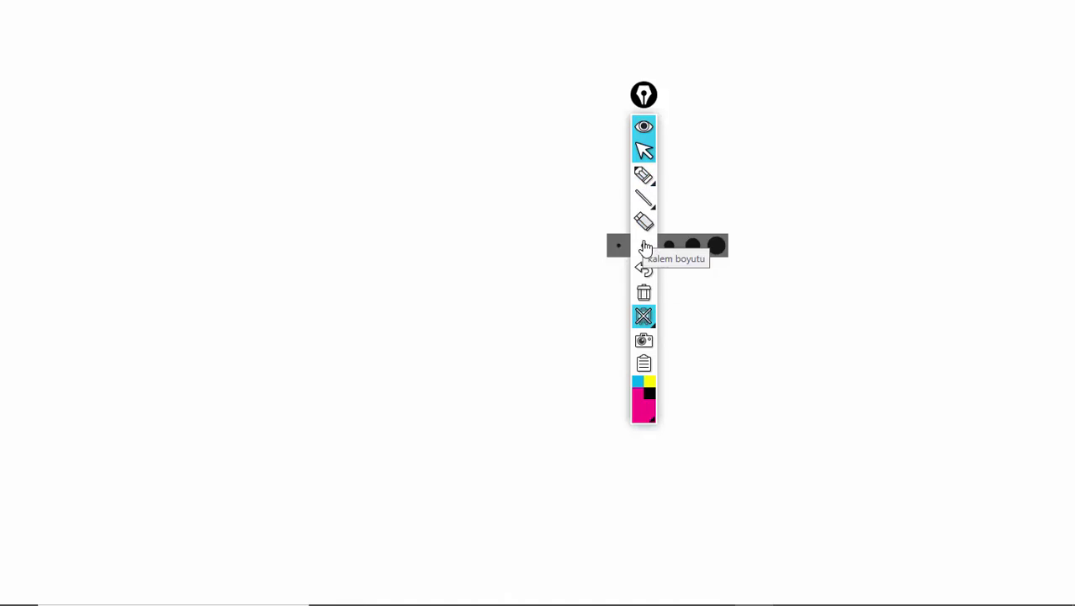
mouse_move(646, 246)
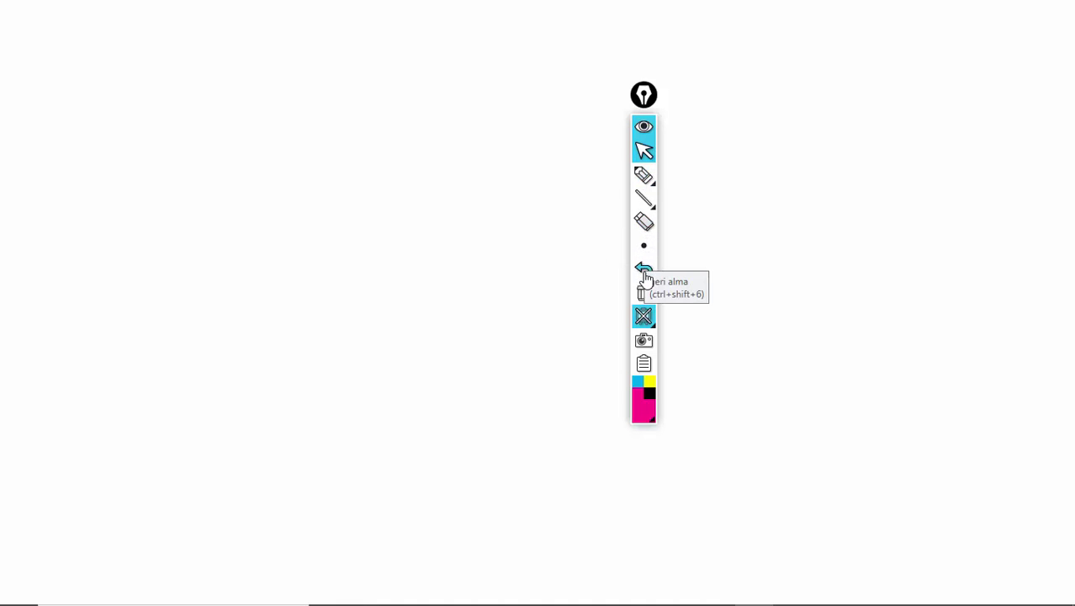
mouse_move(643, 199)
left_click(690, 202)
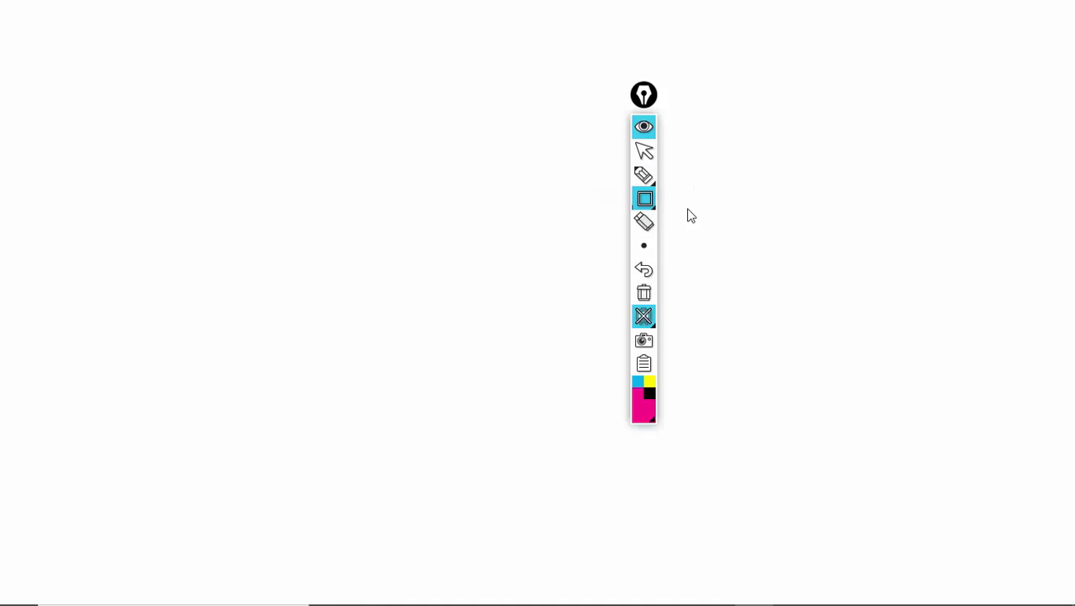
left_click_drag(71, 86, 597, 497)
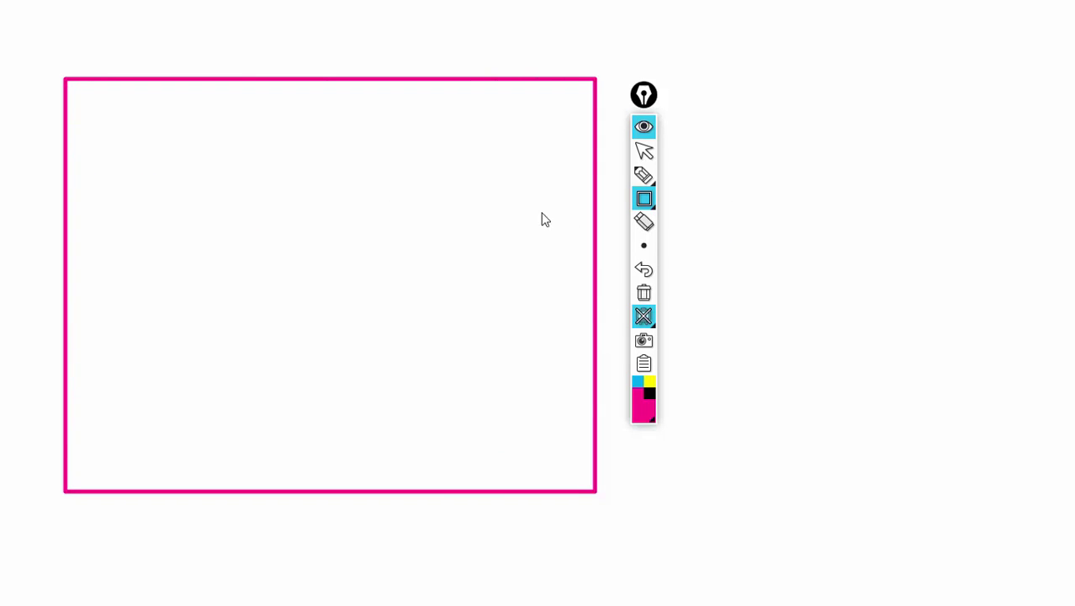
left_click(643, 200)
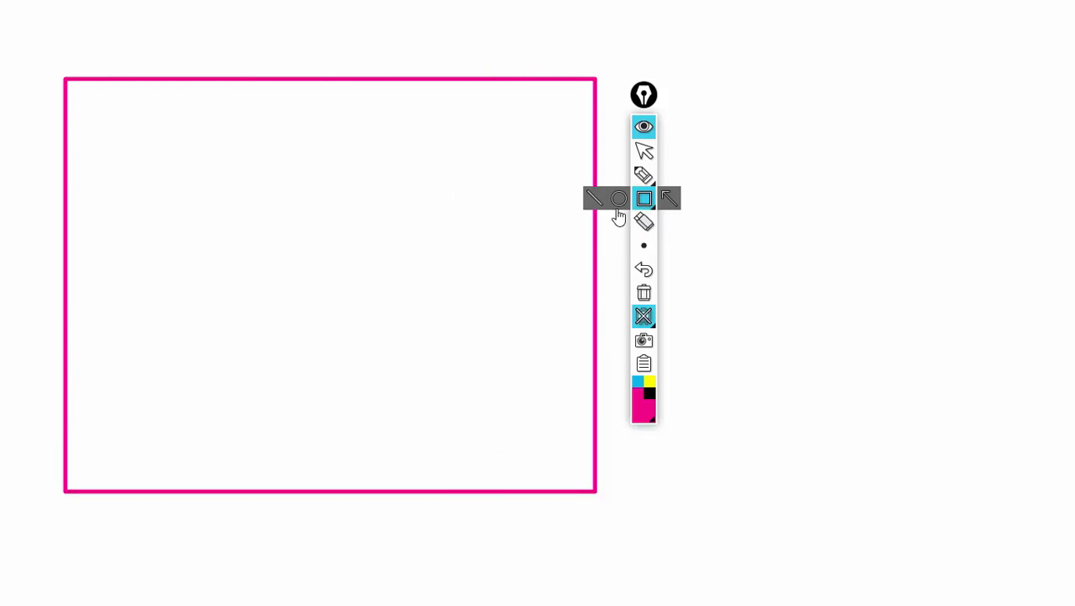
left_click_drag(133, 157, 460, 242)
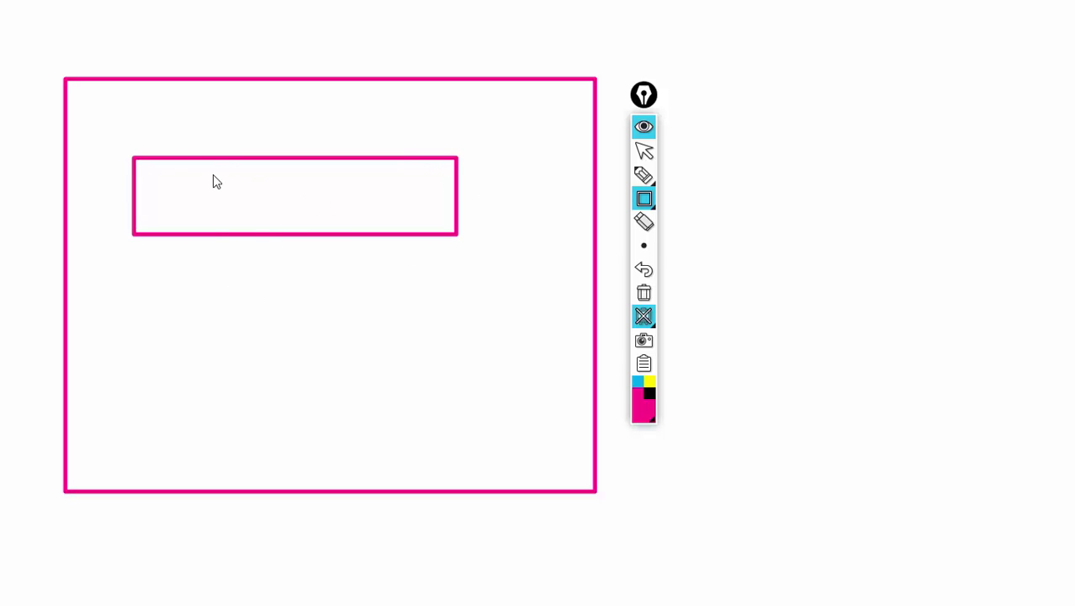
mouse_move(643, 199)
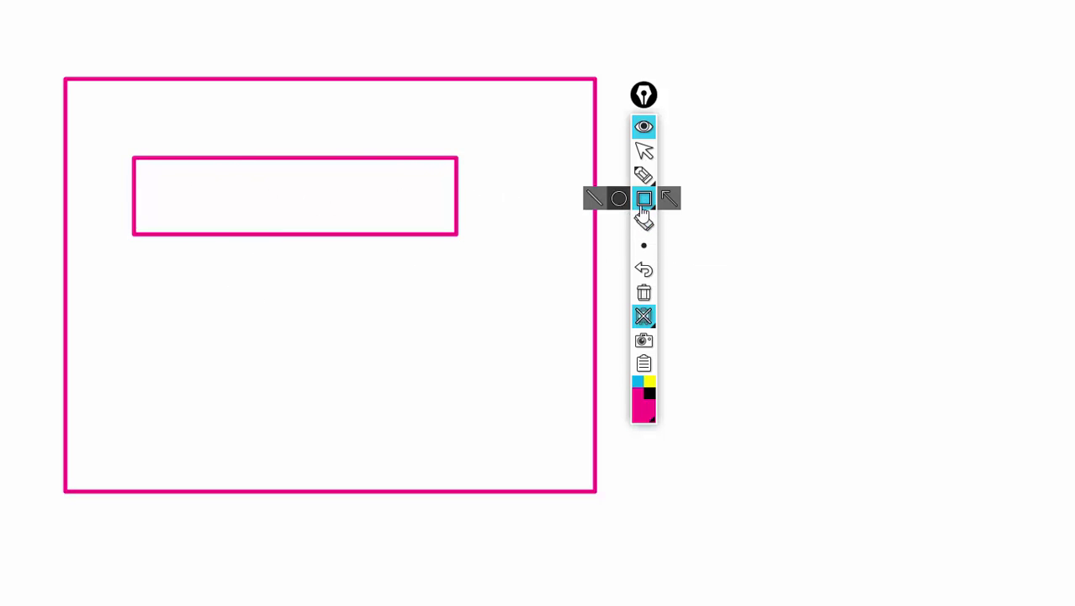
- Draw two more rectangles beneath the existing inner one and label the three, from top to bottom, controller, view and model
left_click_drag(132, 258, 463, 382)
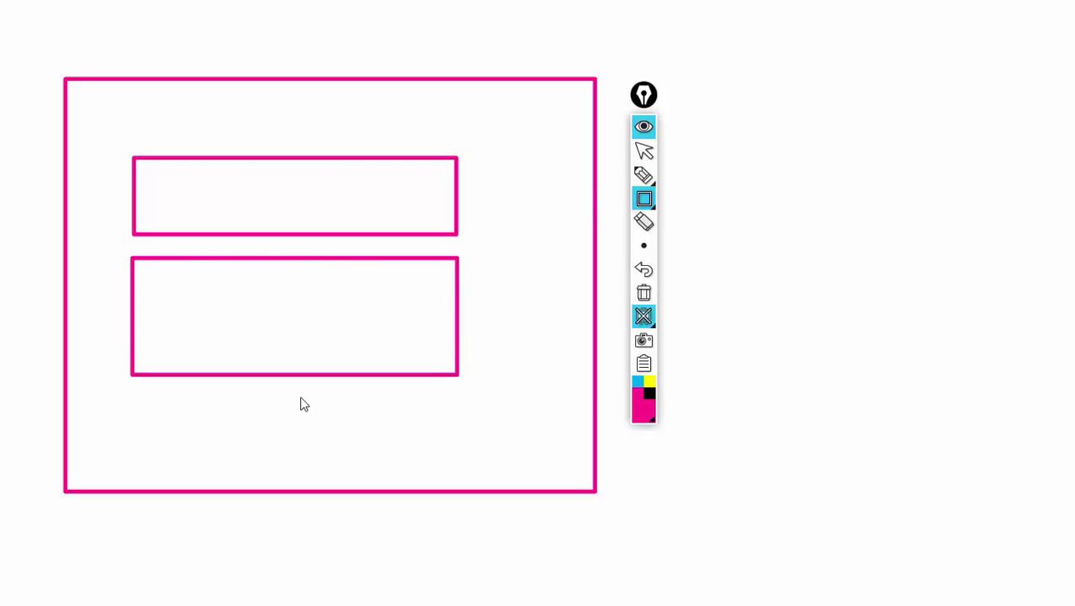
left_click_drag(134, 399, 381, 462)
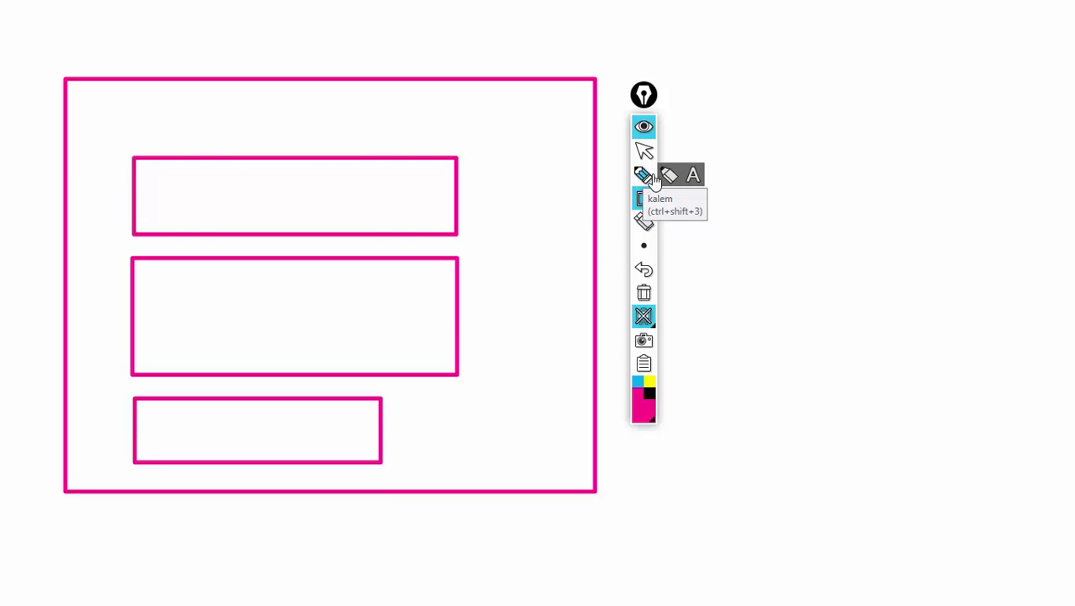
left_click(692, 178)
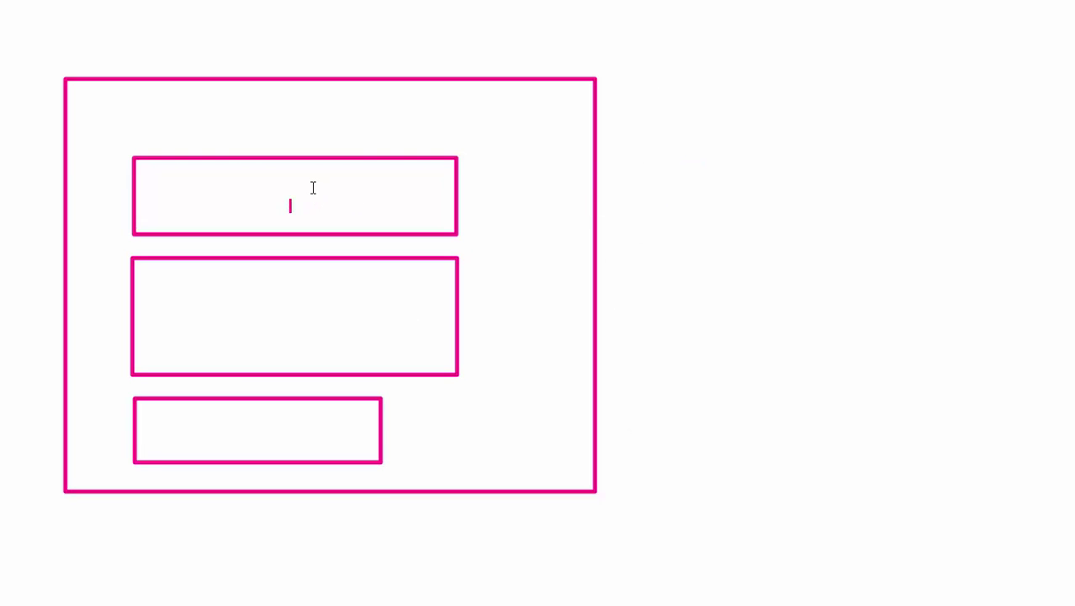
left_click(312, 189)
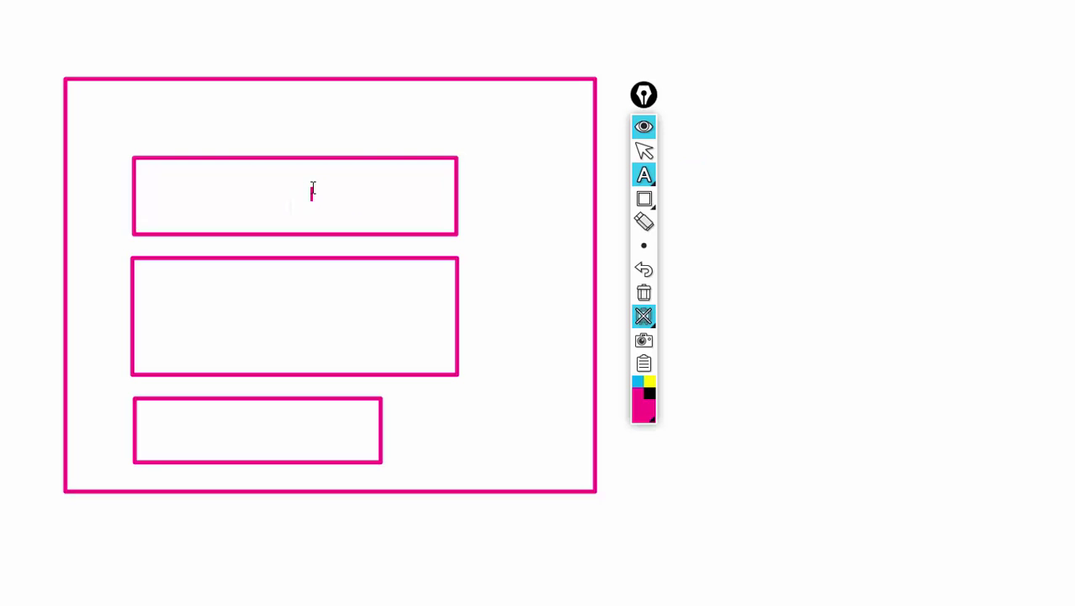
type("controlle")
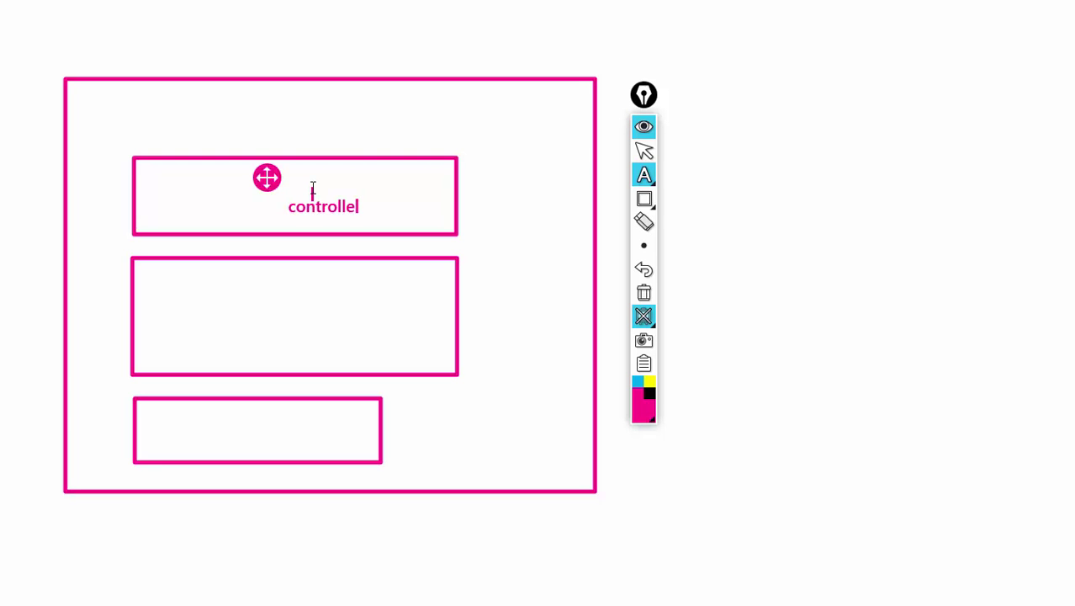
type("r")
left_click(305, 309)
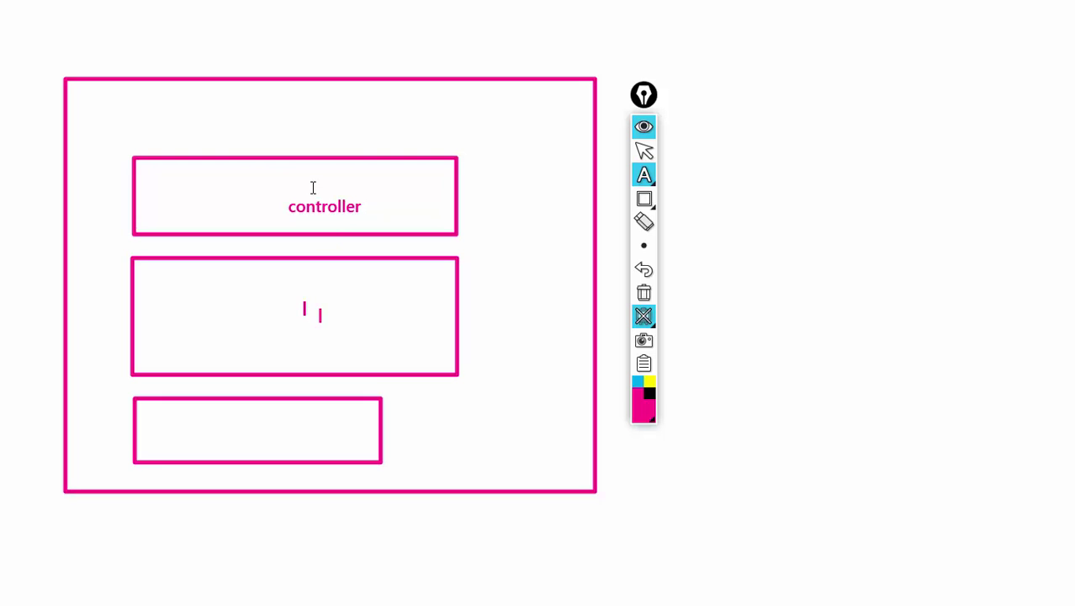
type("view")
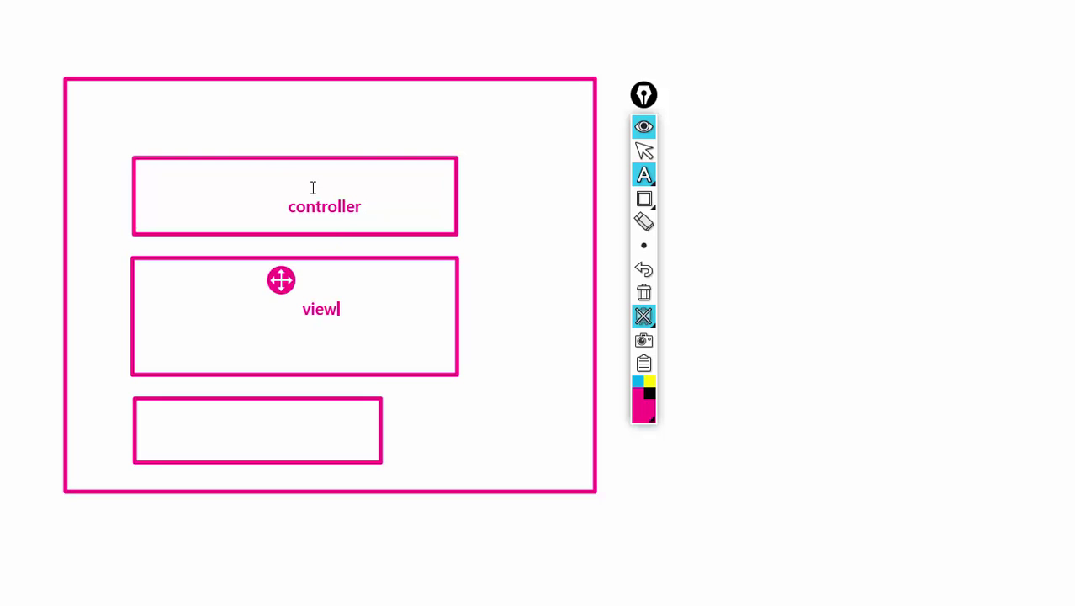
key("Escape")
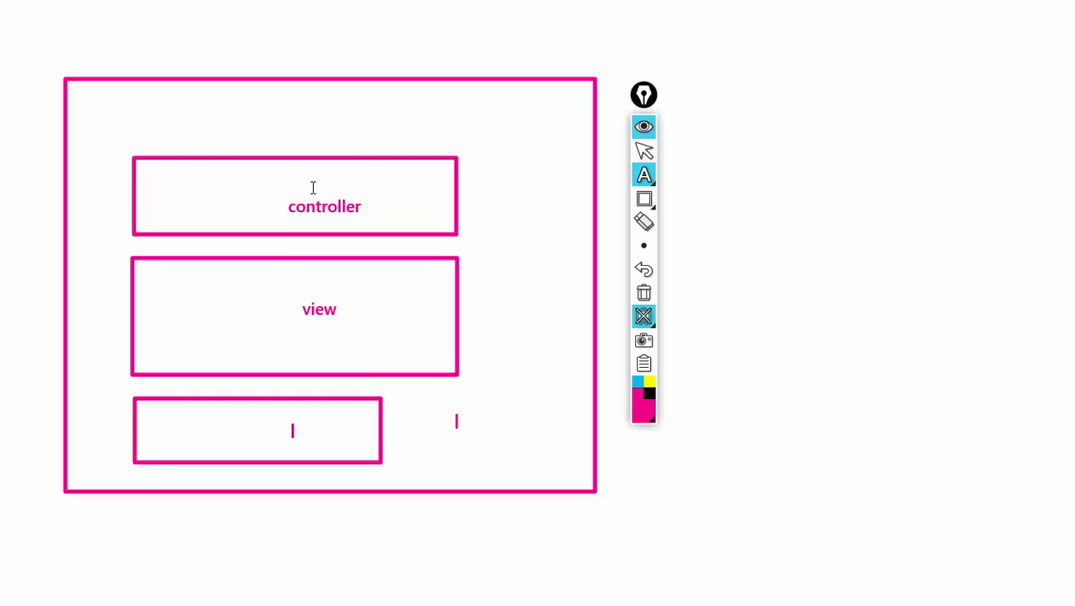
type("model")
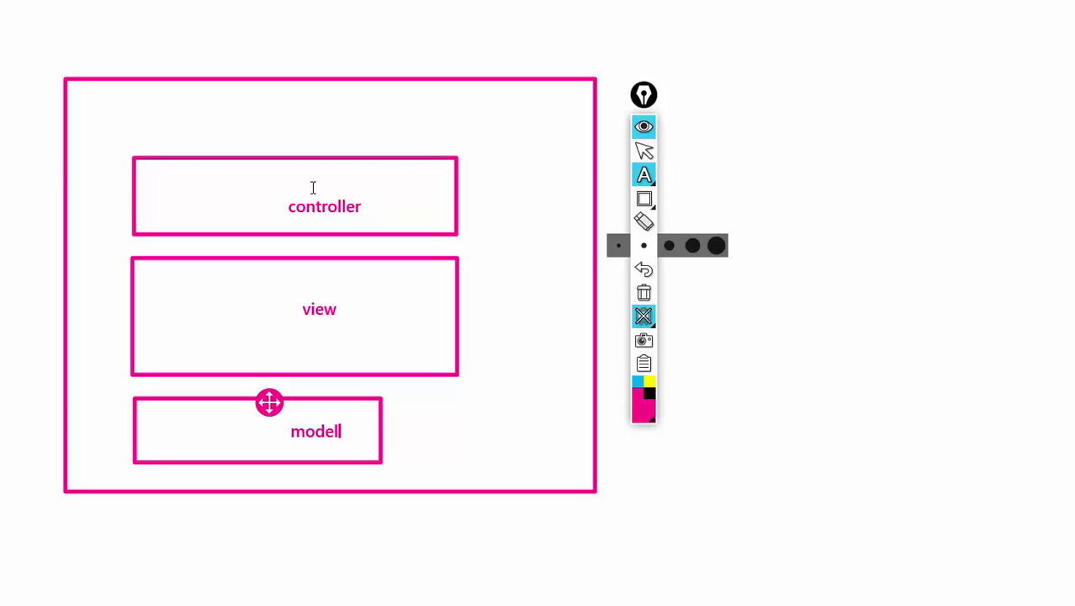
- Draw a rectangle inside the large outer one that encloses the controller, view and model boxes
mouse_move(643, 198)
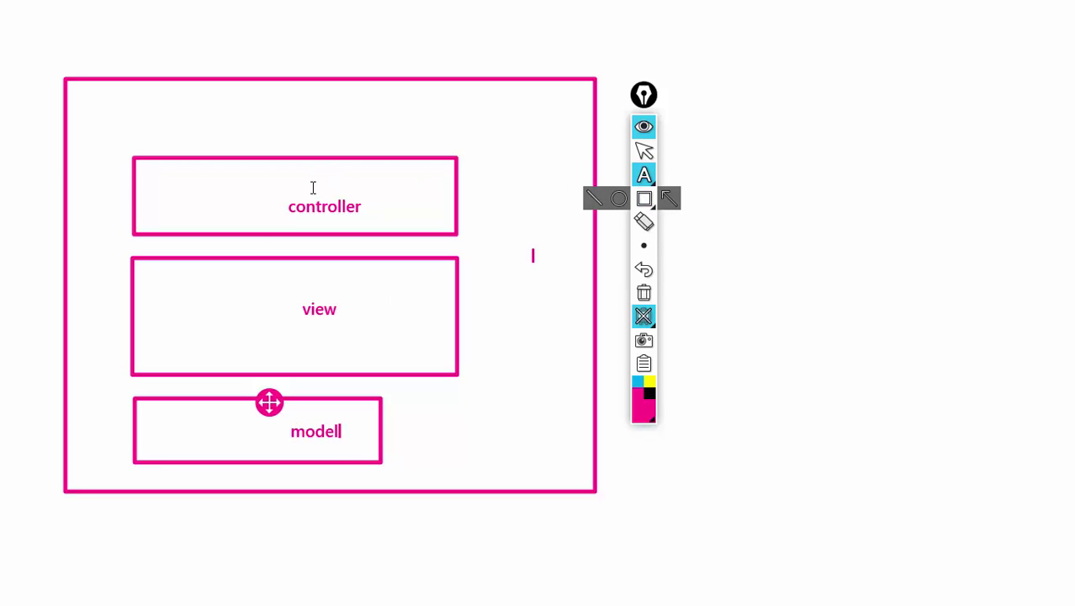
left_click(644, 198)
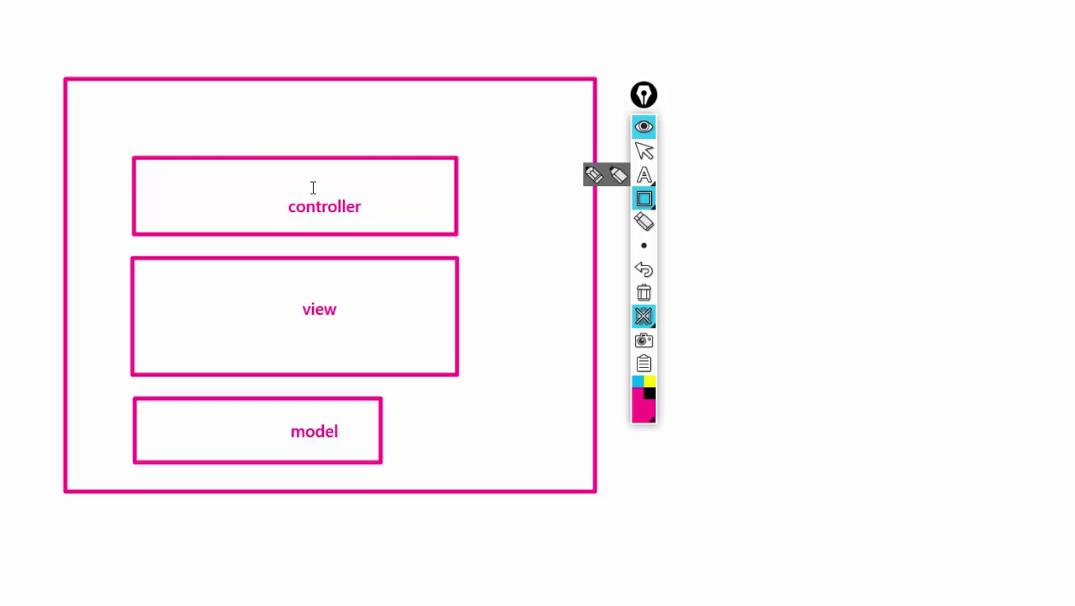
mouse_move(644, 199)
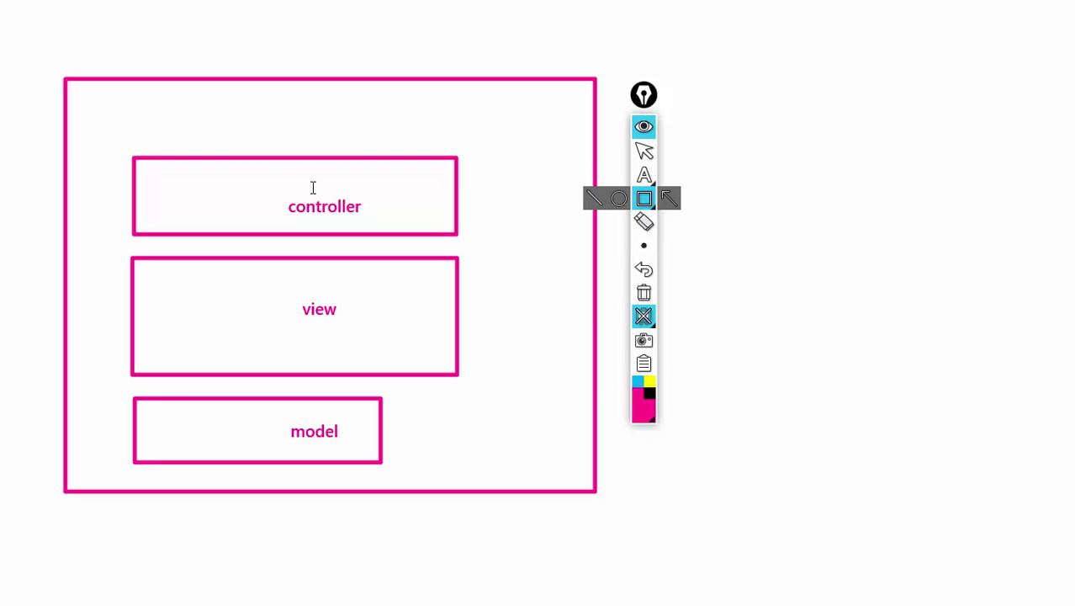
mouse_move(108, 131)
left_mouse_down()
mouse_move(504, 461)
mouse_move(545, 477)
left_mouse_up()
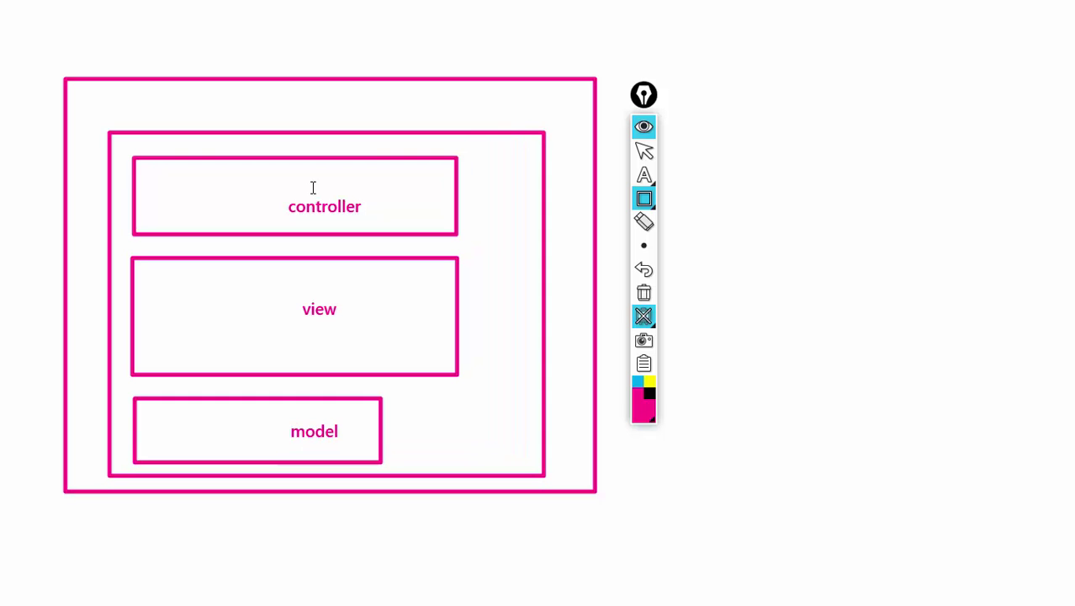
- Move the drawing toolbar farther from the diagram, draw an arrow to the outermost rectangle, and label it solution
left_click_drag(643, 95, 844, 88)
mouse_move(842, 189)
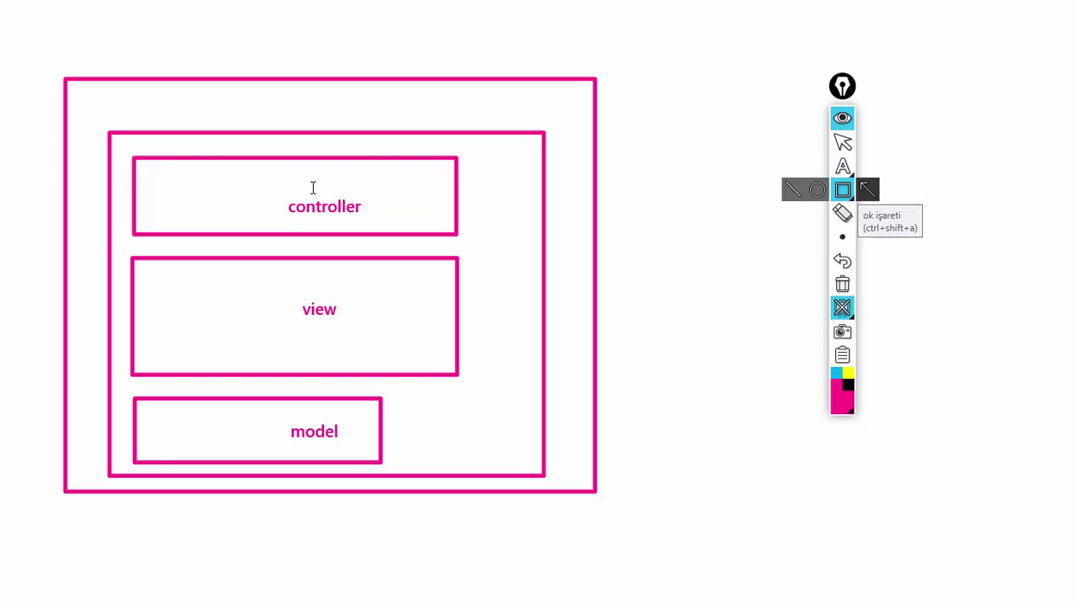
left_click(866, 189)
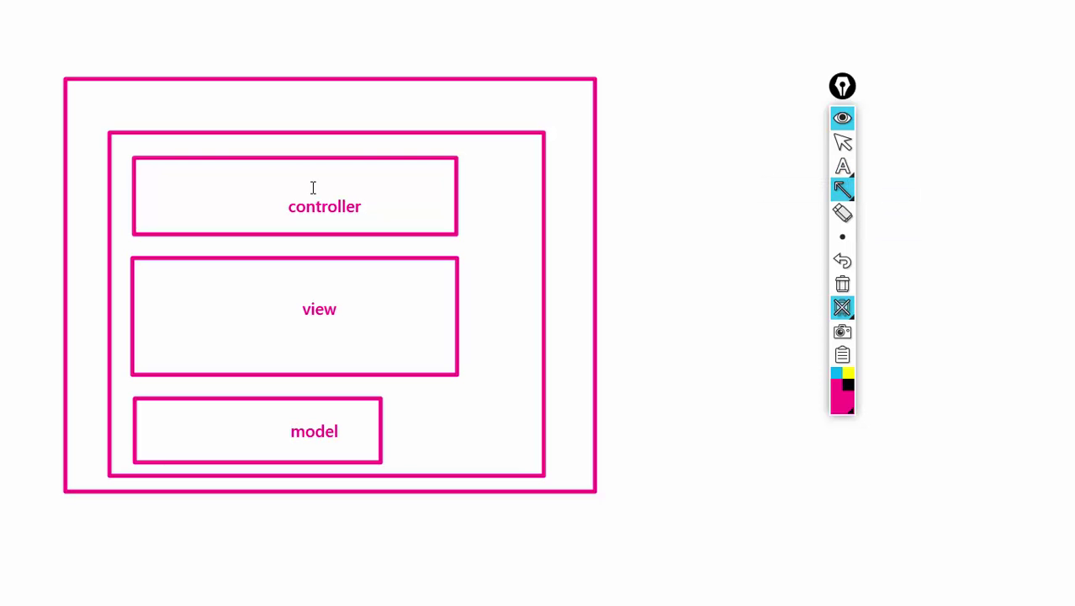
left_click_drag(721, 543, 599, 461)
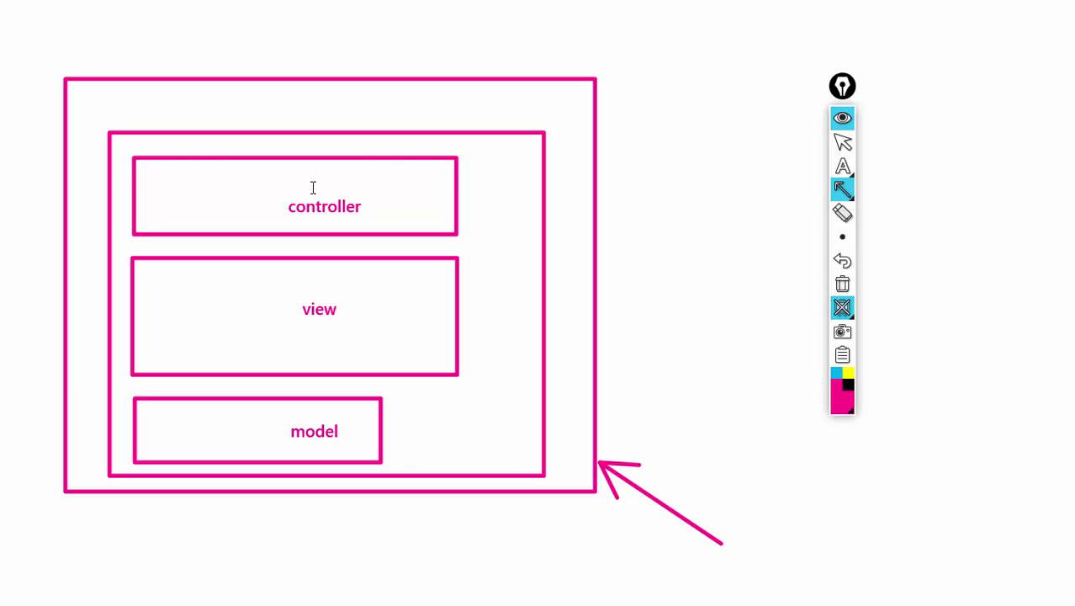
left_click(842, 165)
left_click(697, 498)
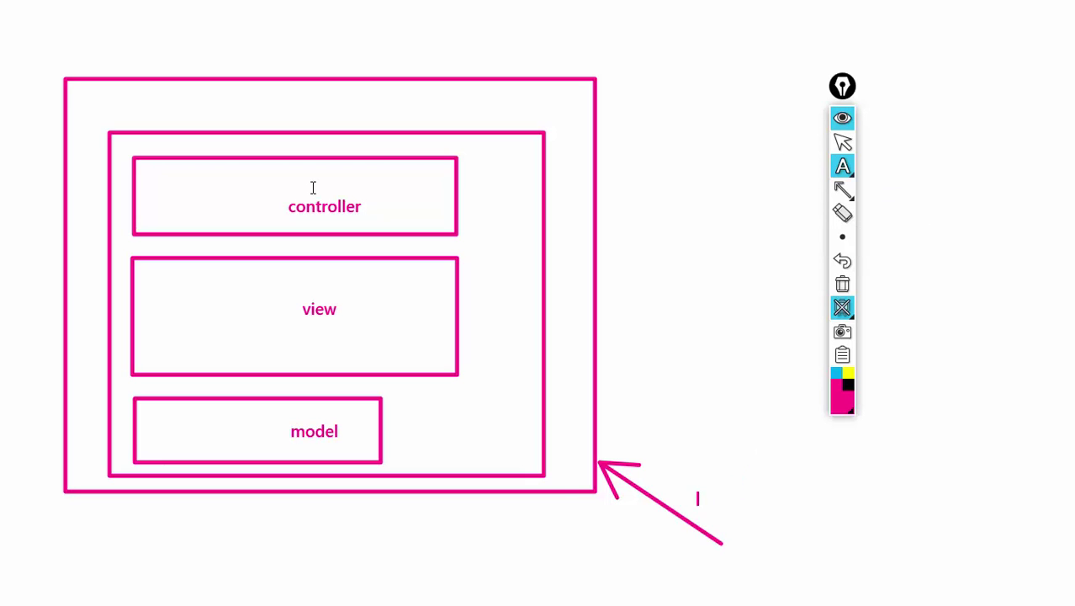
type("solution")
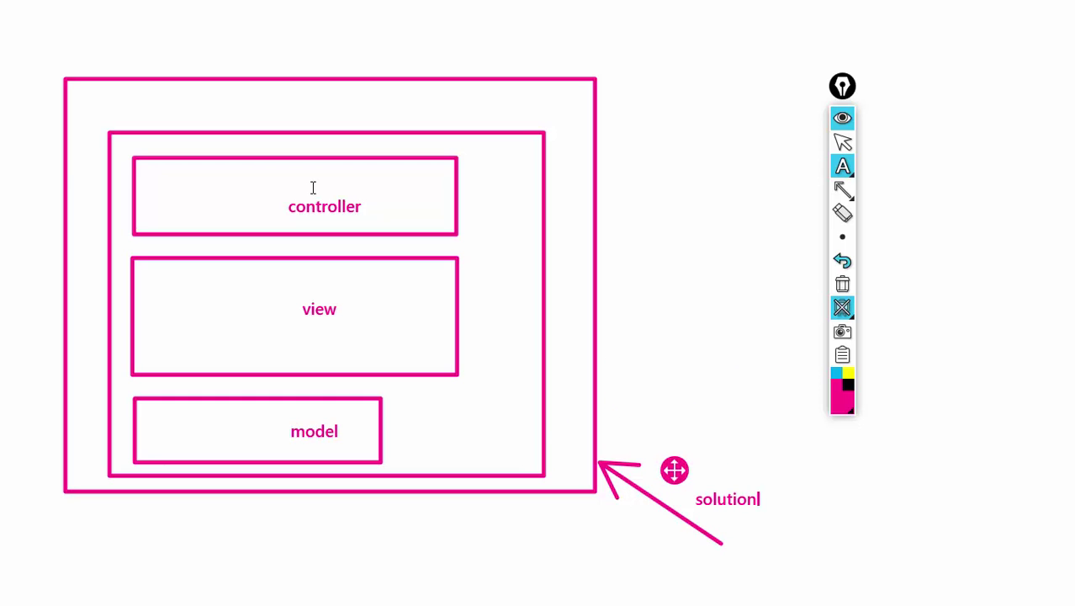
- Draw an arrow from outside the diagram to the rectangle enclosing the three boxes and label it projemiz
left_click(843, 191)
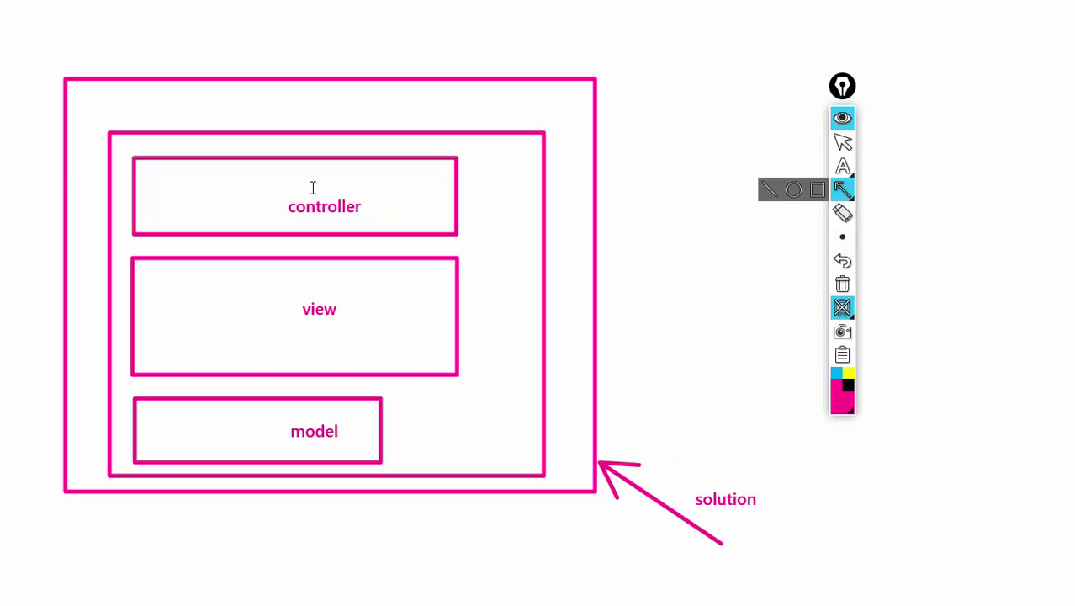
left_click_drag(644, 363, 645, 418)
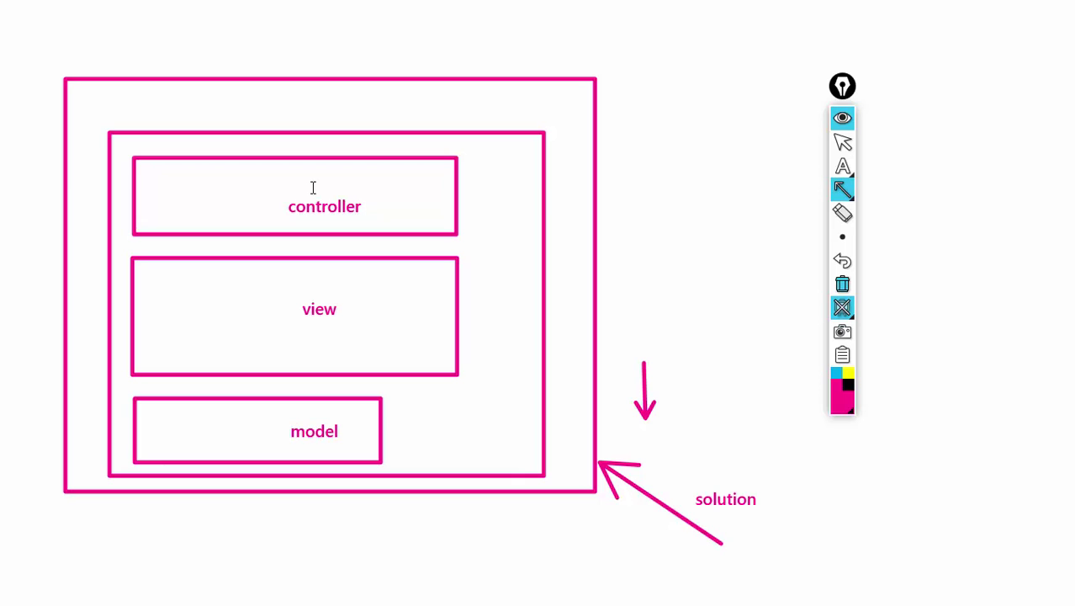
left_click(842, 260)
mouse_move(842, 189)
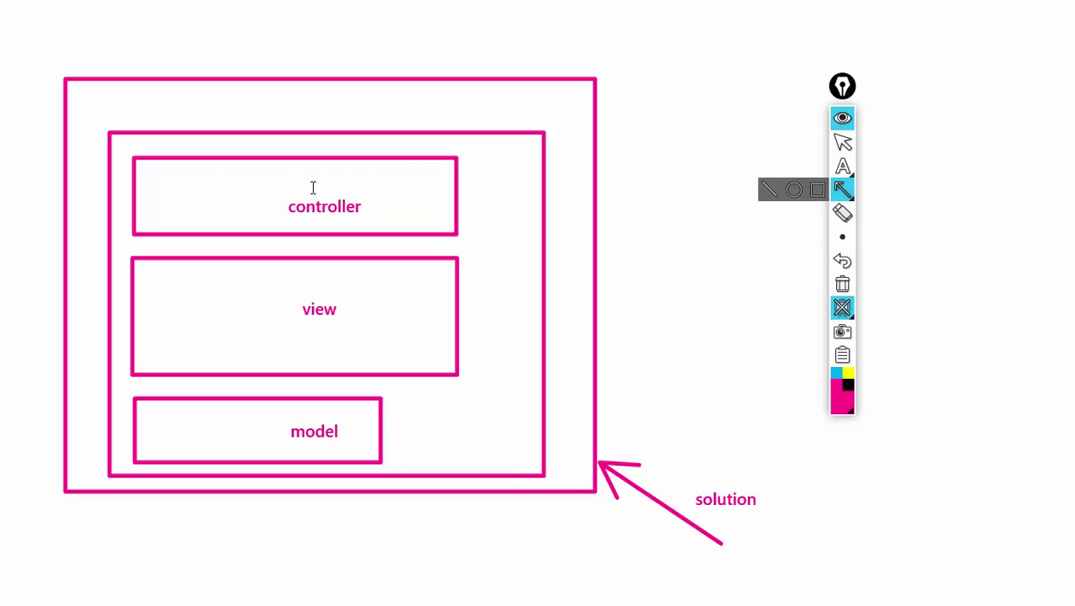
mouse_move(683, 423)
left_mouse_down()
mouse_move(567, 352)
mouse_move(545, 323)
left_mouse_up()
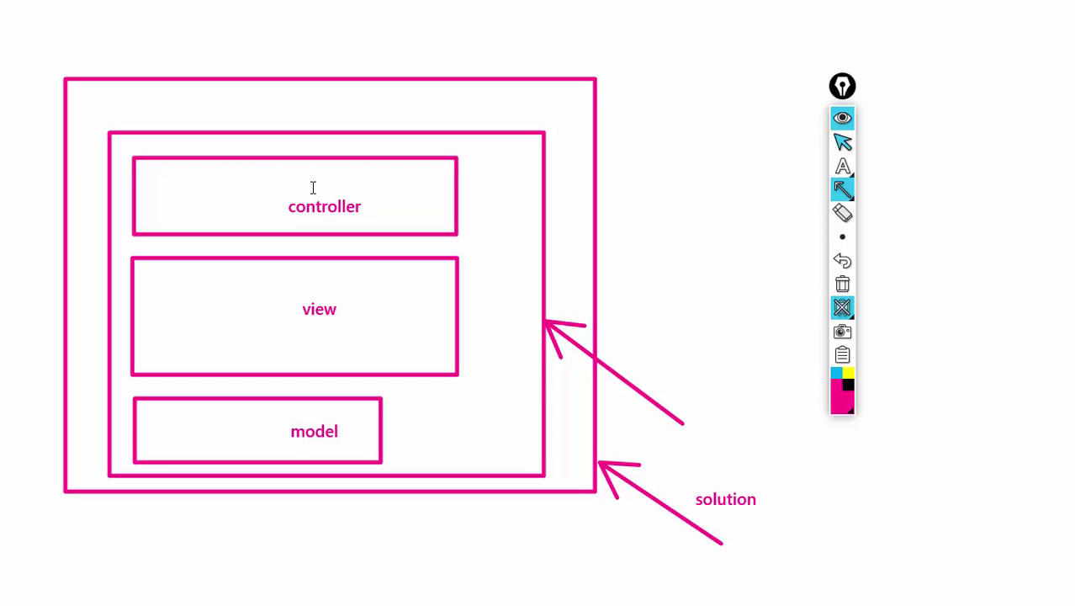
left_click(842, 166)
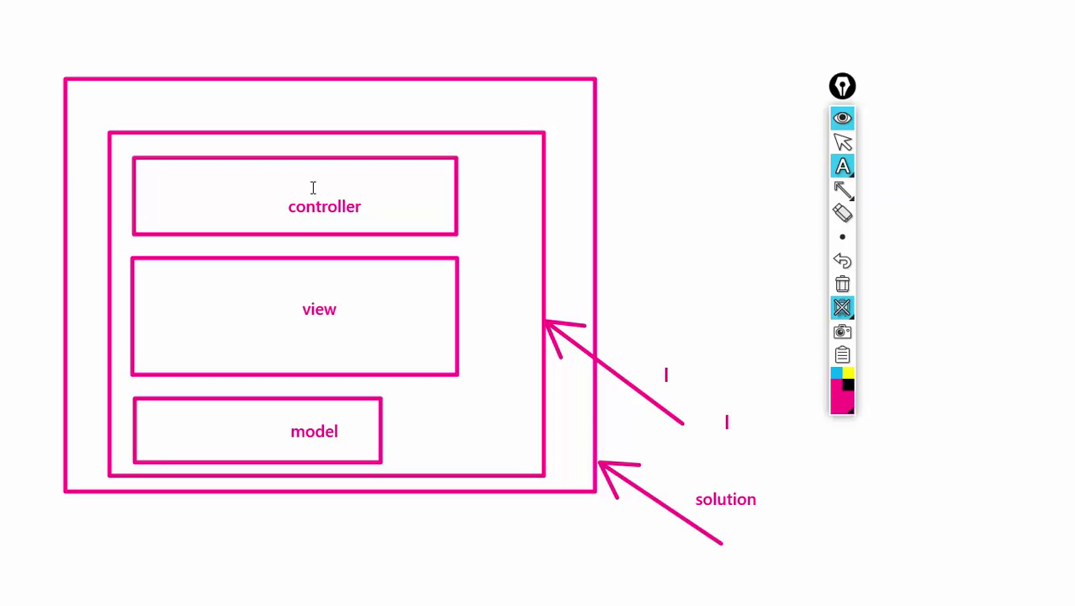
type("prd")
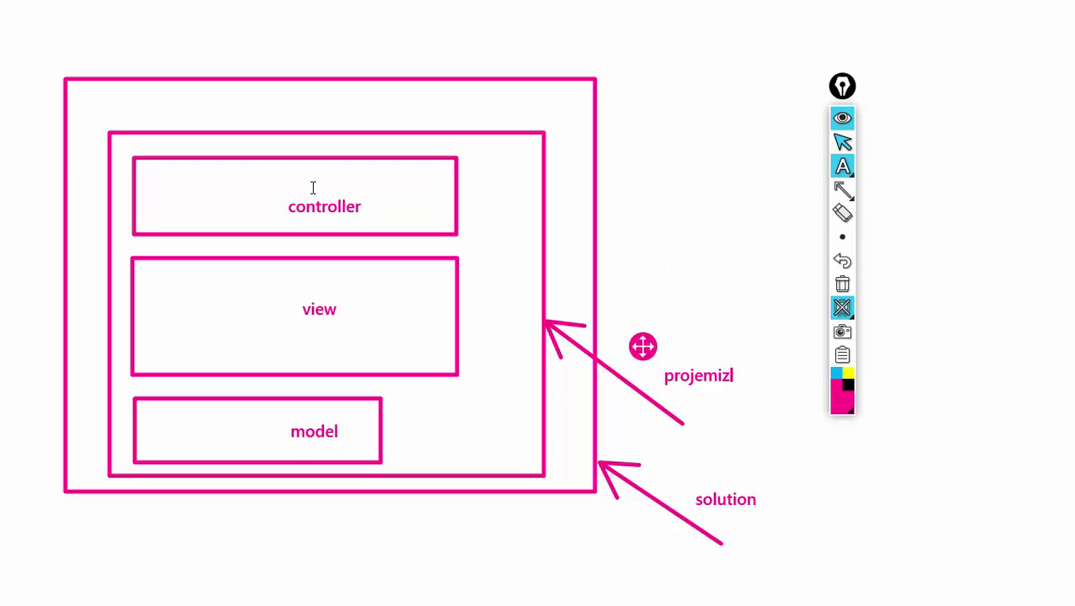
- Circle the controller, view and model boxes with a freehand pen loop
mouse_move(842, 166)
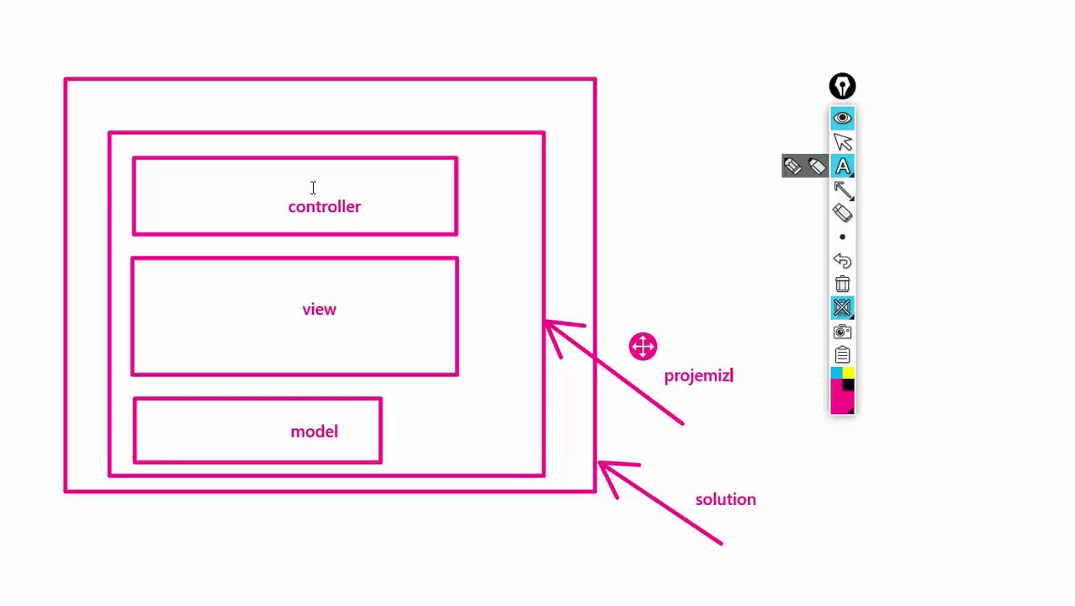
key("ctrl+shift+3")
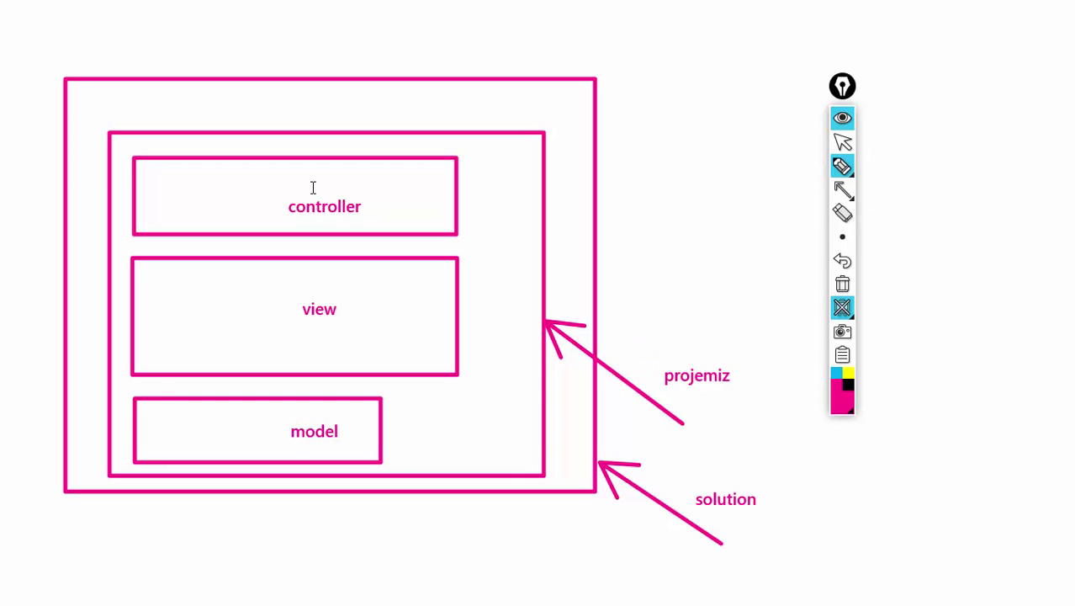
mouse_move(481, 143)
left_mouse_down()
mouse_move(202, 142)
mouse_move(127, 155)
mouse_move(103, 274)
mouse_move(134, 458)
mouse_move(526, 338)
mouse_move(482, 136)
left_mouse_up()
key("ctrl+shift+3")
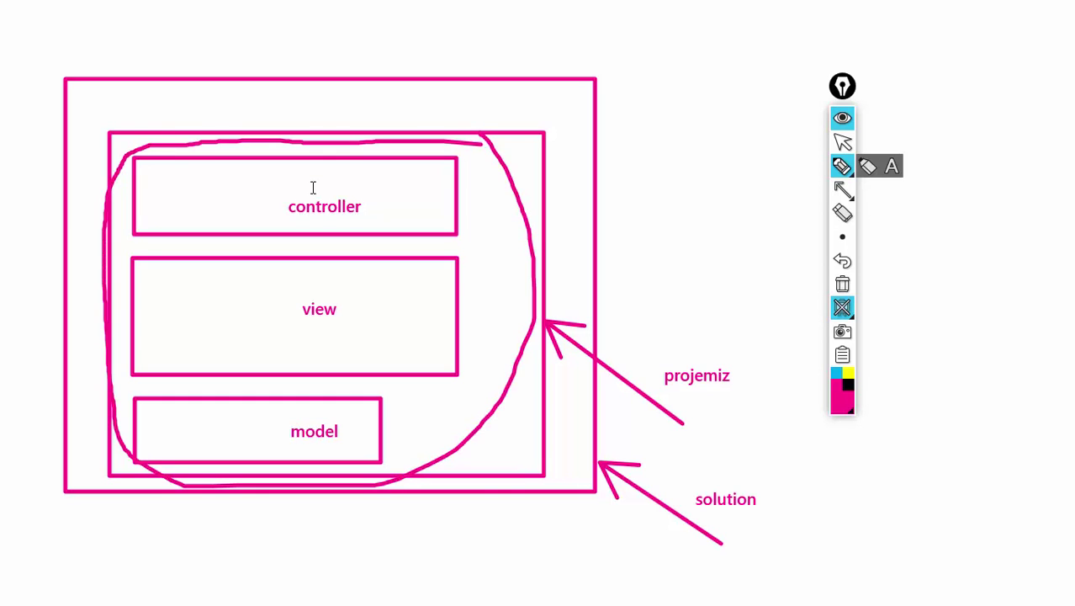
- Erase the diagram and close the drawing board, and place the collapsed drawing toolbar clear of the Solution Explorer
key("ctrl+shift+7")
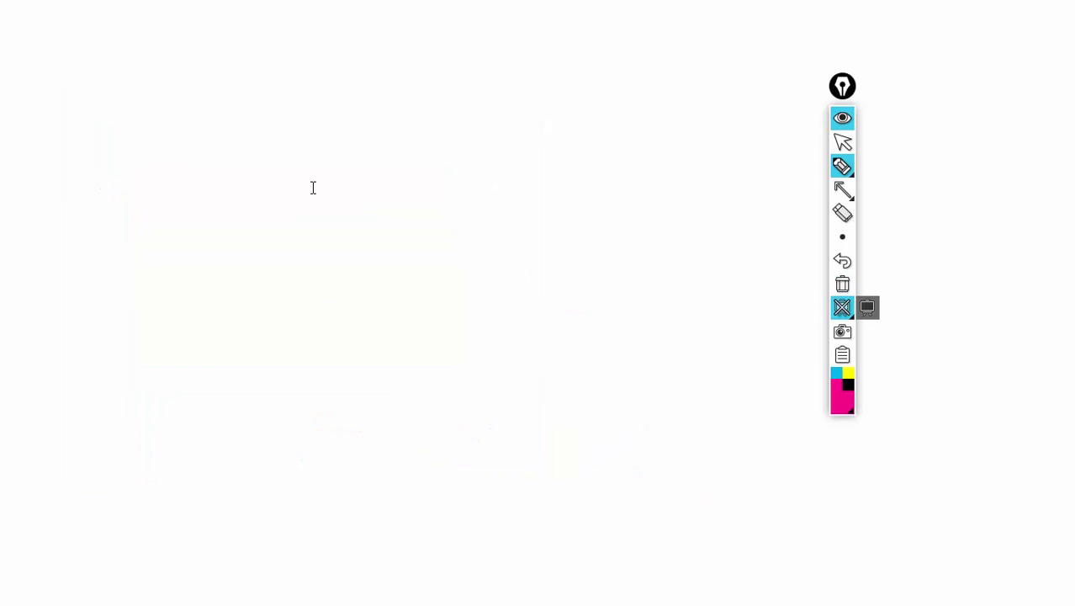
key("ctrl+shift+0")
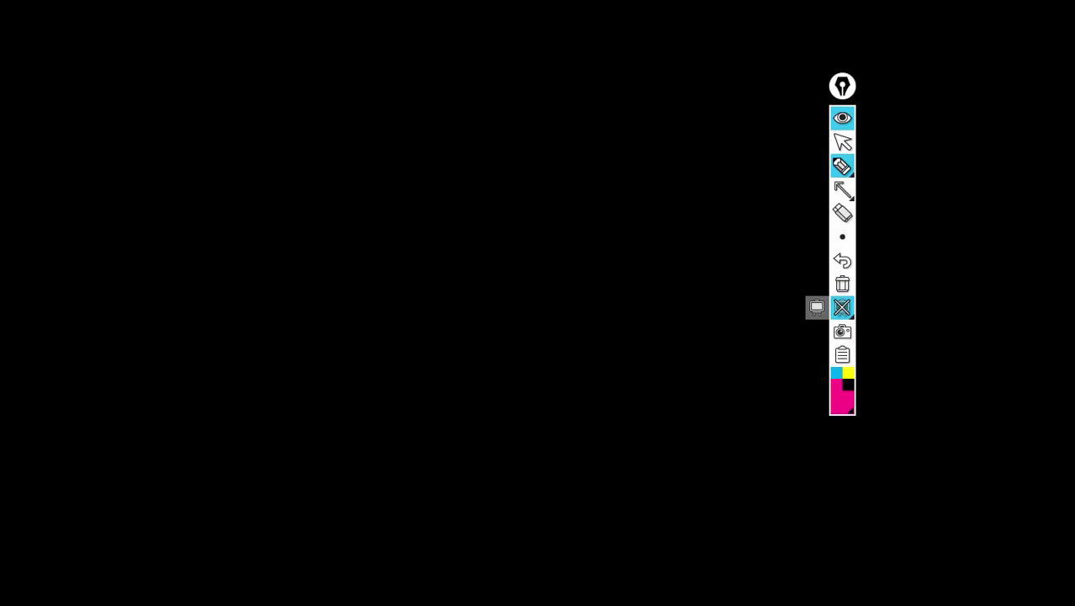
key("ctrl+b")
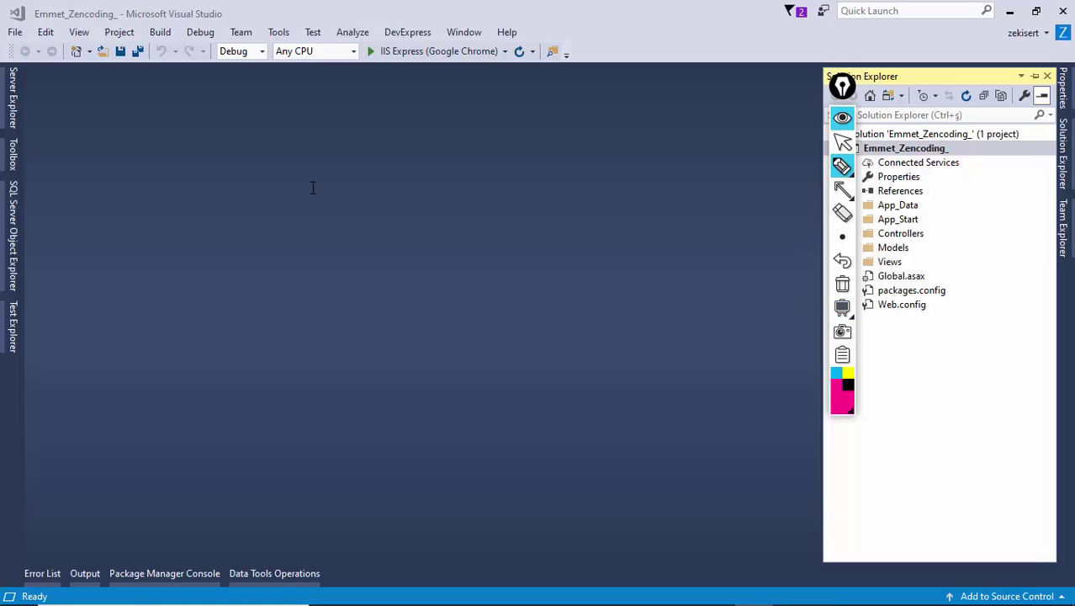
key("ctrl+shift+1")
left_click_drag(844, 98, 768, 286)
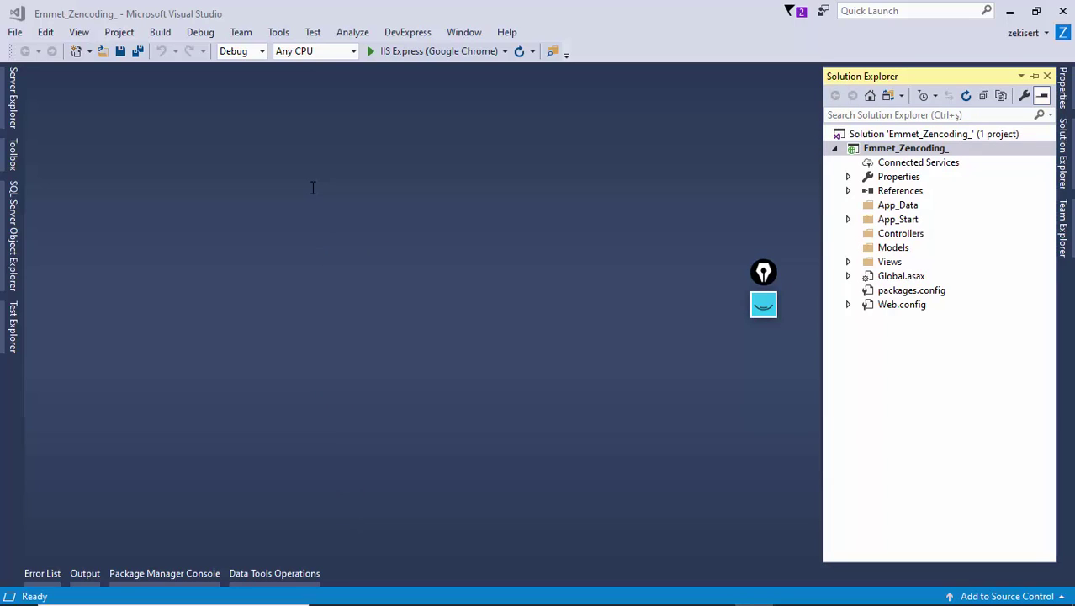
- Show the solution hierarchy by collapsing and re-expanding the Emmet_Zencoding_ project, and select the solution node with the project collapsed
key("Left")
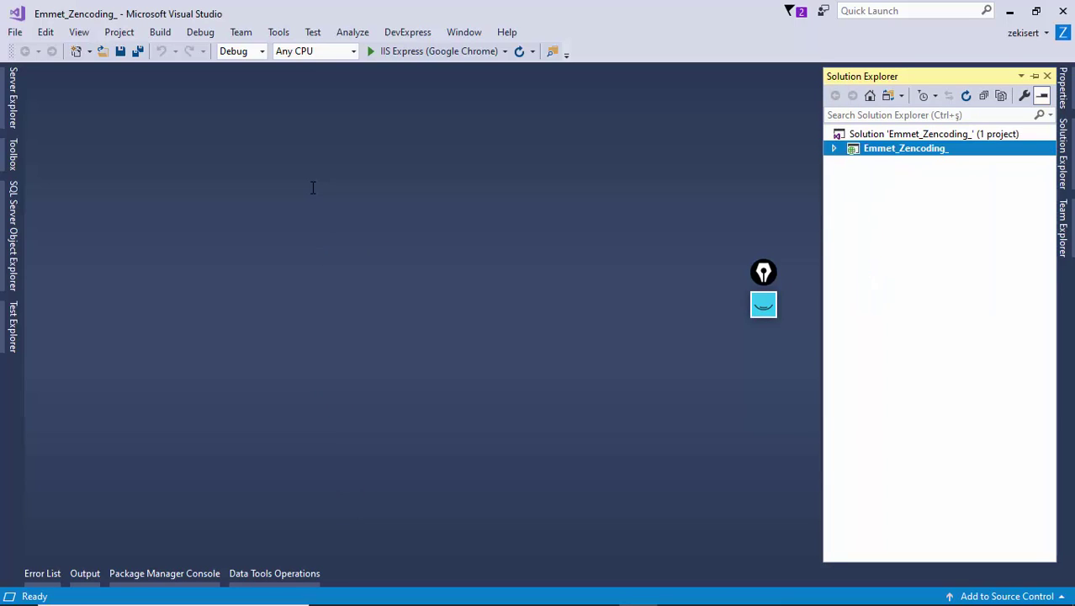
key("Right")
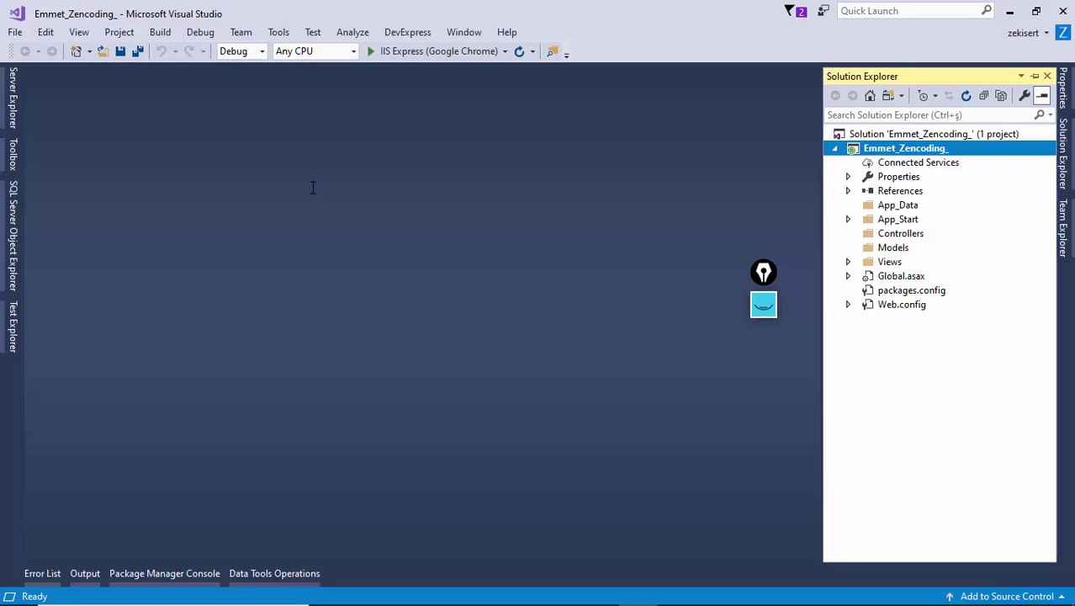
key("Up")
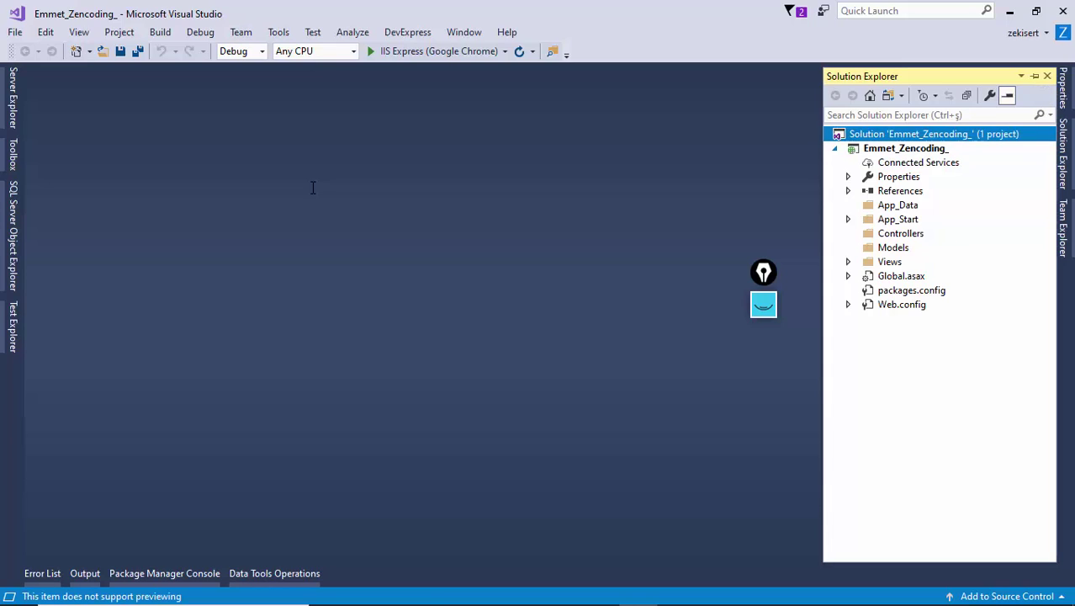
key("Left")
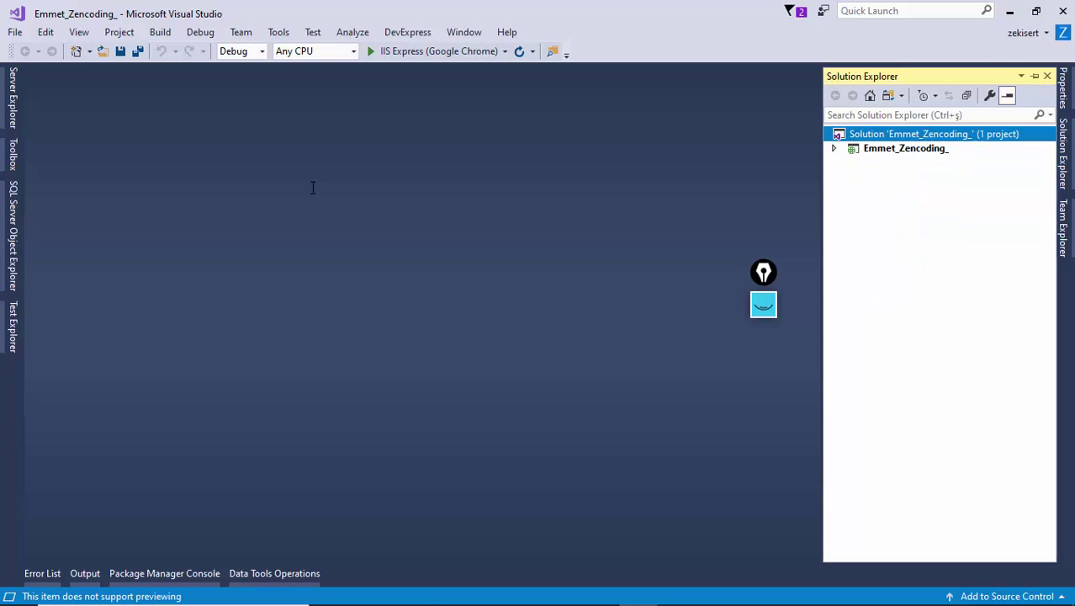
- Expand the project tree, start adding a new project to the solution, and list the Visual C# templates
key("ctrl+Right")
key("shift+F10")
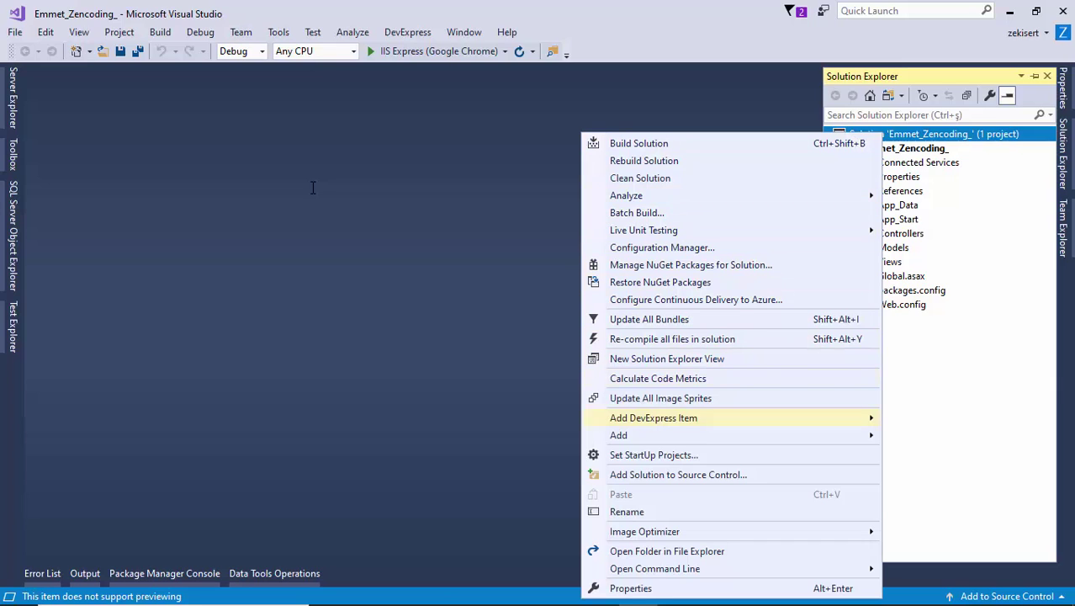
key("Right")
key("Return")
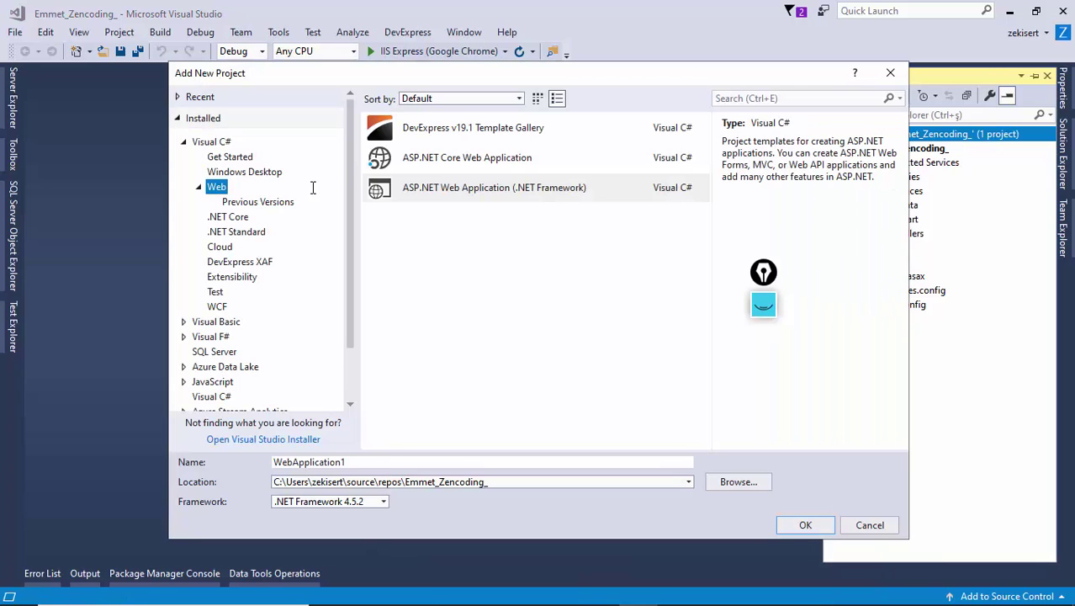
left_click(211, 142)
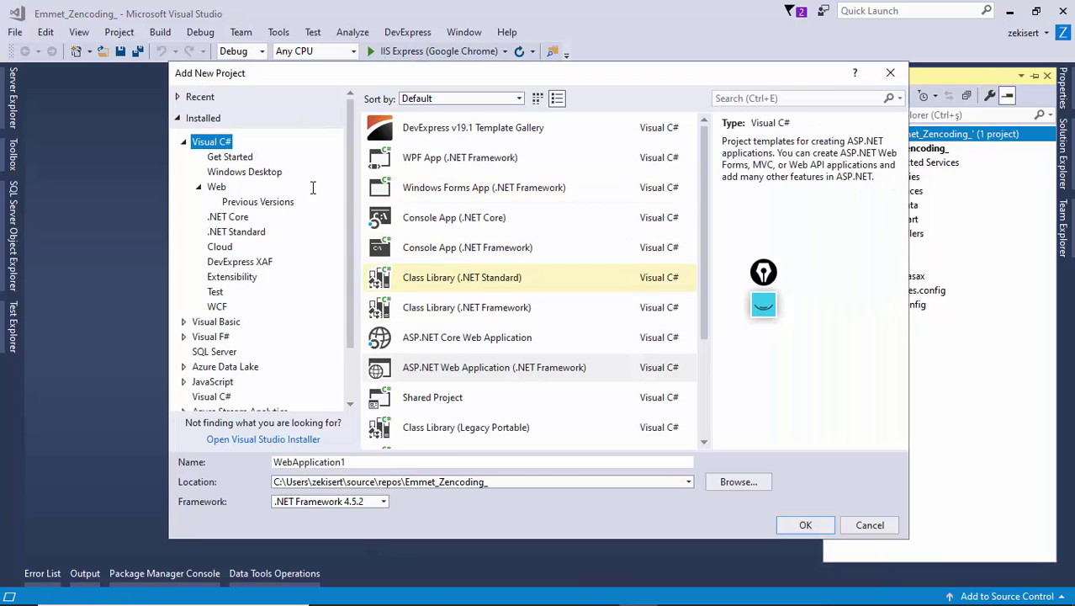
- Browse the project templates, select Windows Forms App and Class Library (.NET Framework) in turn, and cancel without adding a project
key("Down")
key("Down")
key("Down")
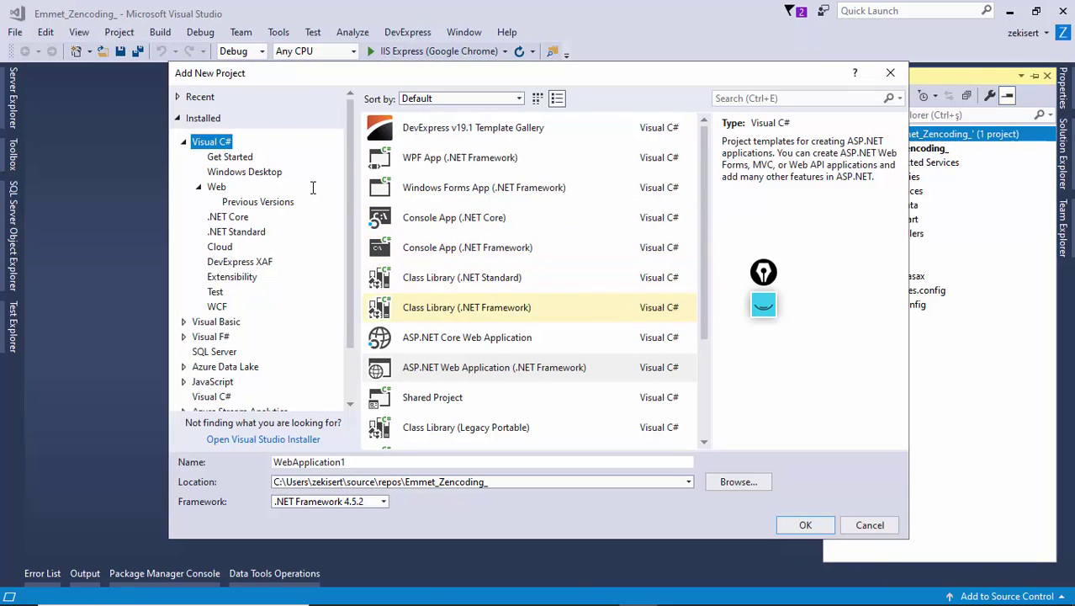
key("Up")
key("Up")
key("Up")
key("Up")
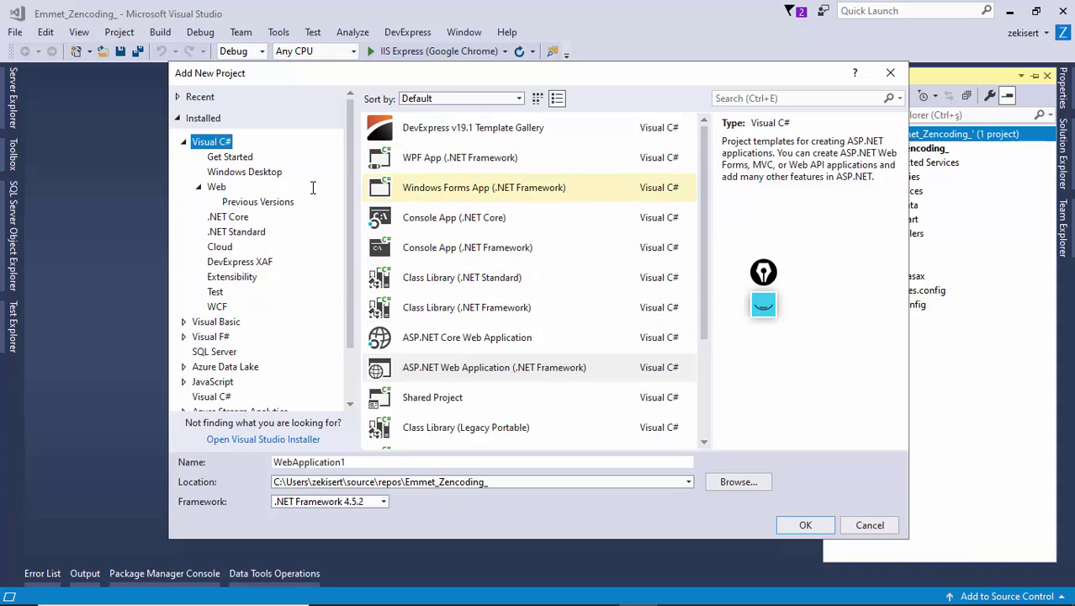
left_click(484, 187)
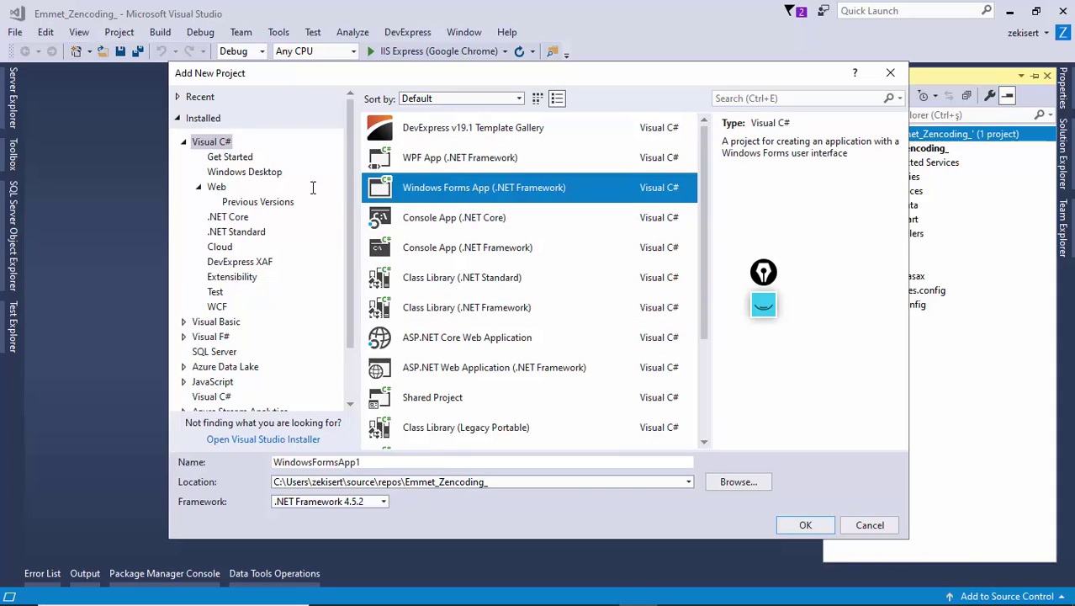
key("Down")
key("Down")
key("Down")
key("Down")
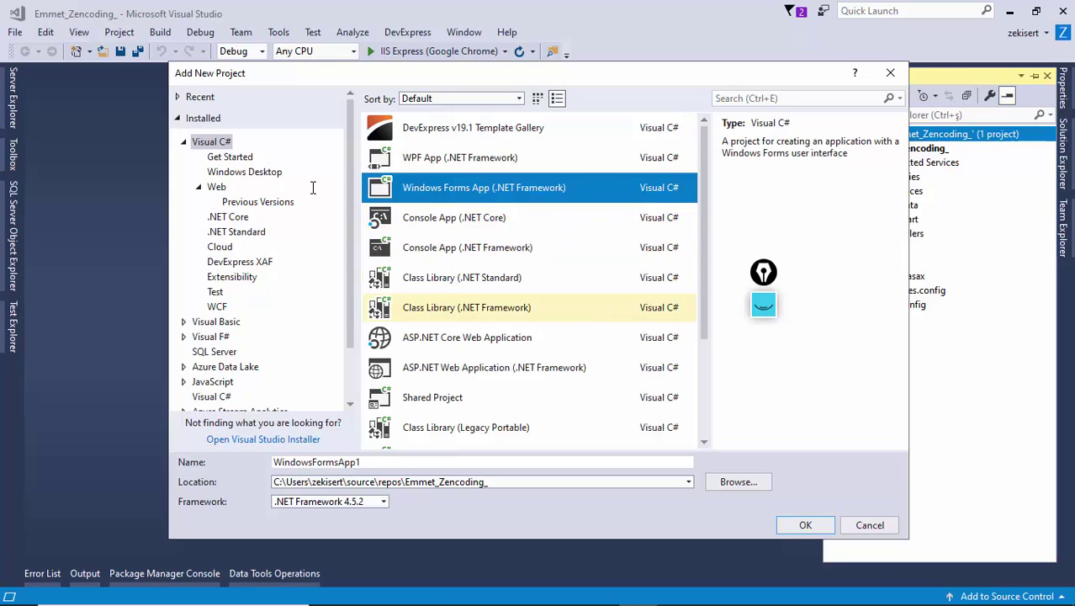
key("space")
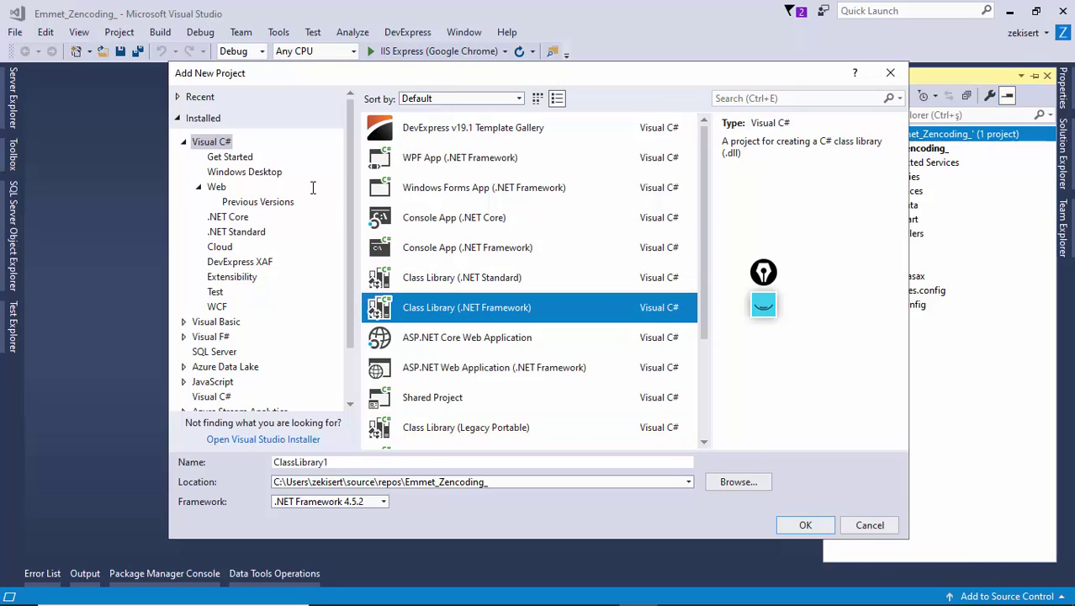
key("Escape")
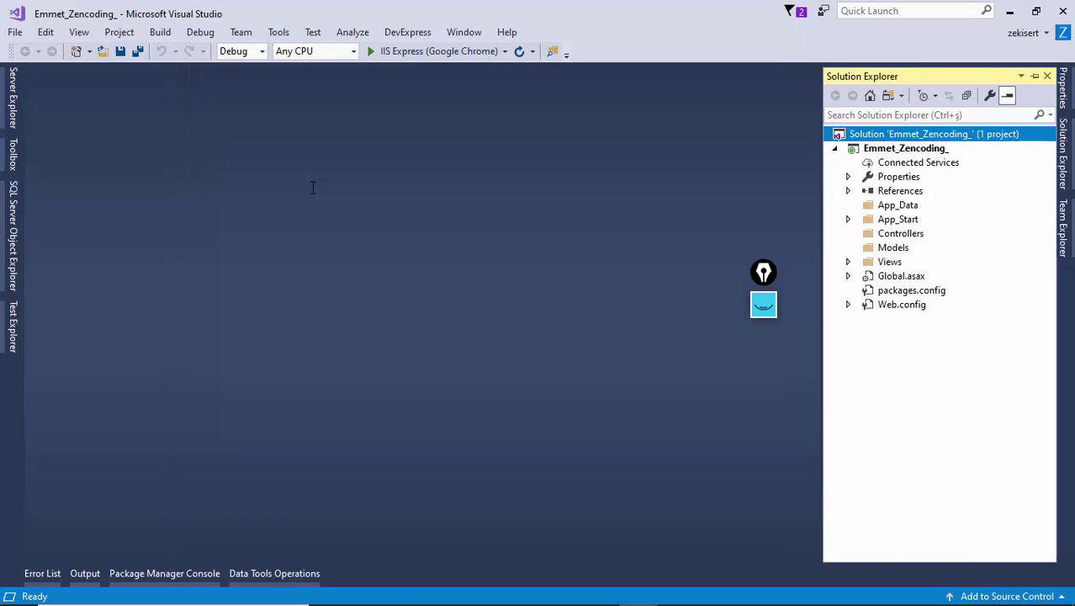
- Draw a rectangle around the whole solution tree, a small one inside it, and two separate boxes below it
left_click(763, 305)
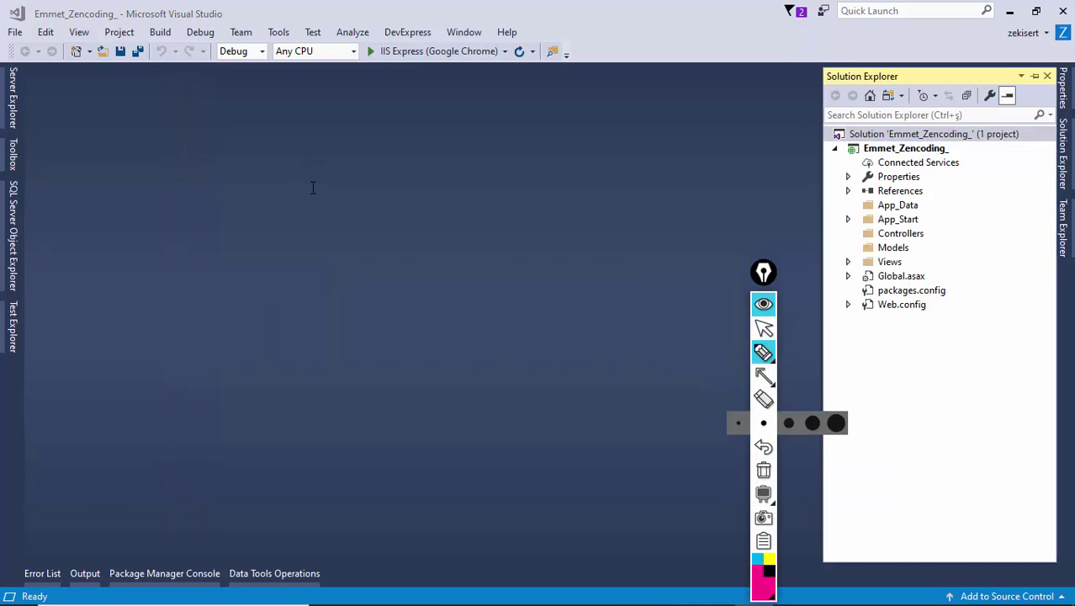
left_click(737, 376)
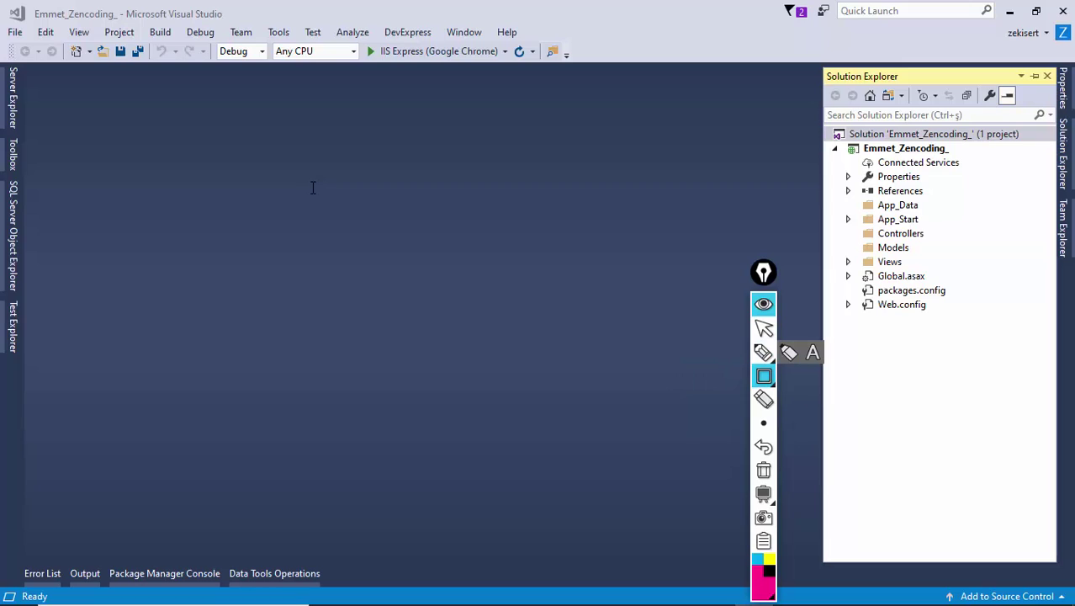
mouse_move(824, 126)
left_mouse_down()
mouse_move(851, 138)
mouse_move(996, 317)
mouse_move(1048, 335)
left_mouse_up()
left_click_drag(1043, 327, 1026, 300)
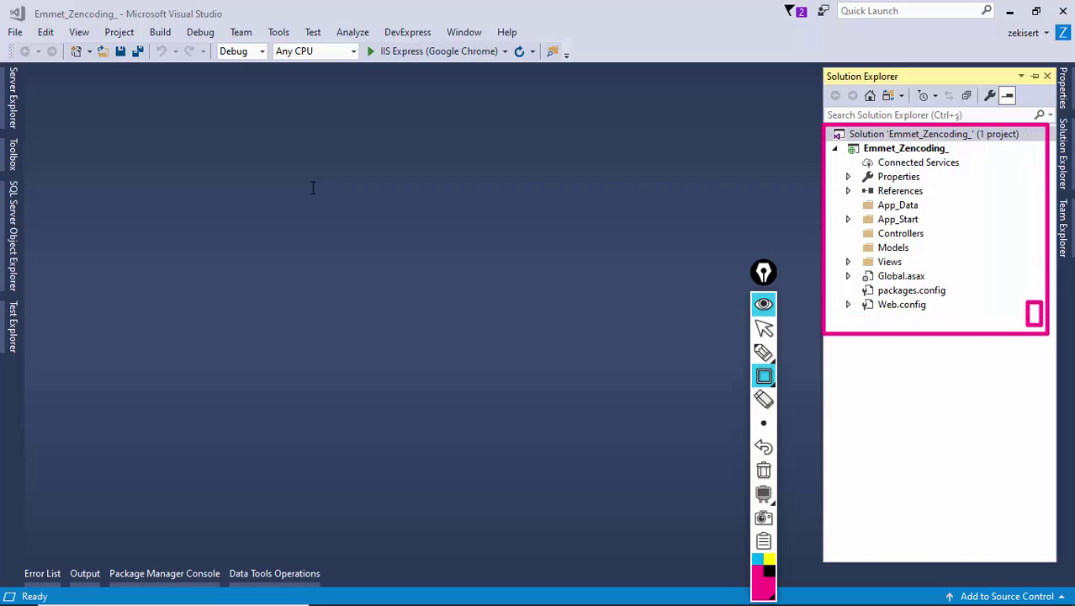
left_click_drag(848, 360, 948, 445)
left_click_drag(874, 465, 930, 529)
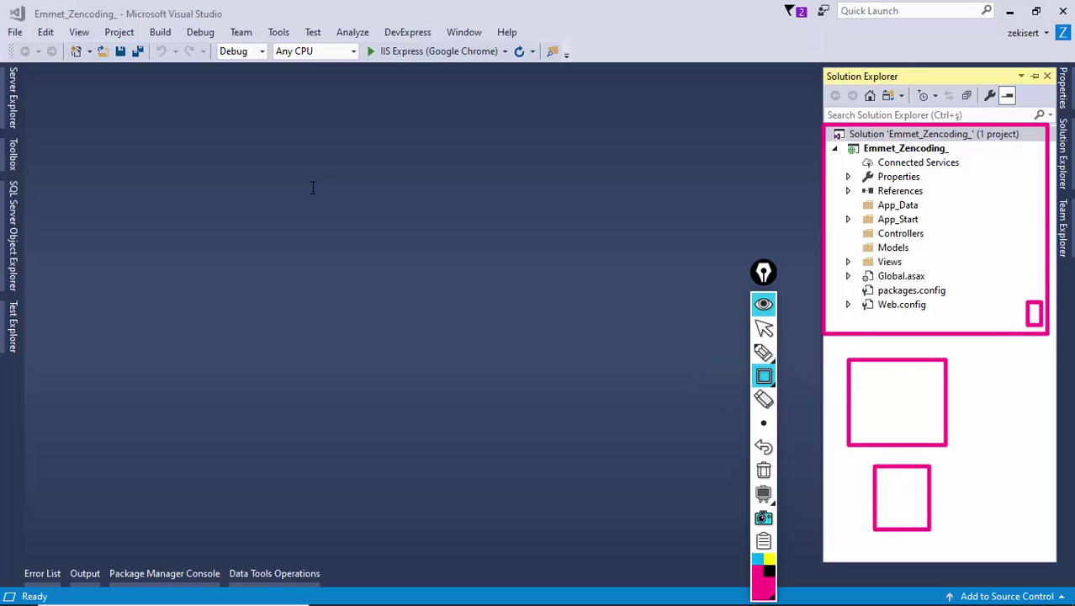
- Erase all the drawn rectangles, collapse the drawing toolbar and move it slightly lower
left_click(764, 469)
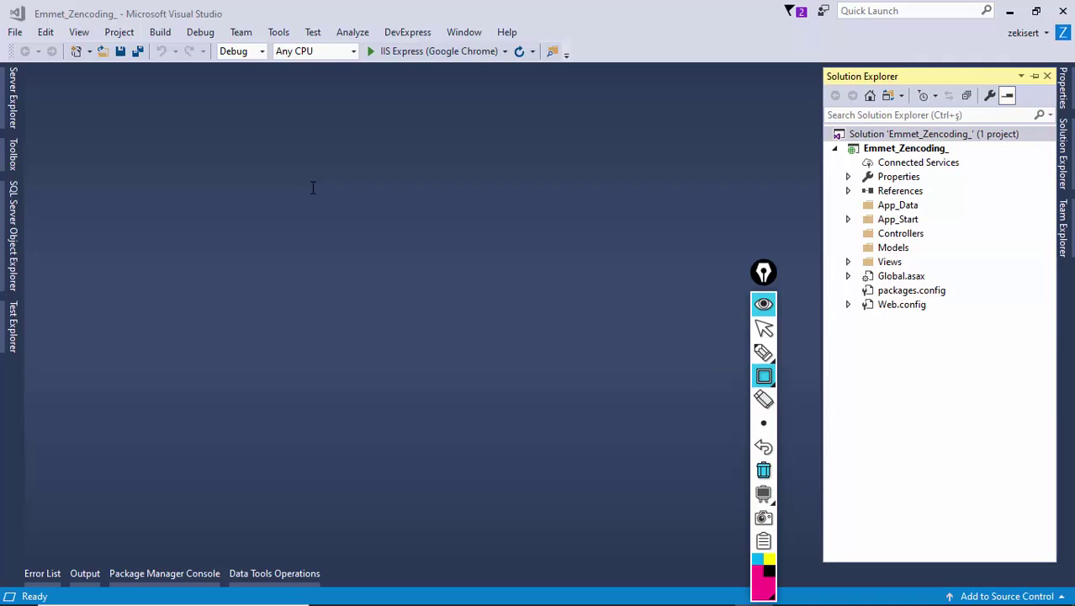
left_click(764, 303)
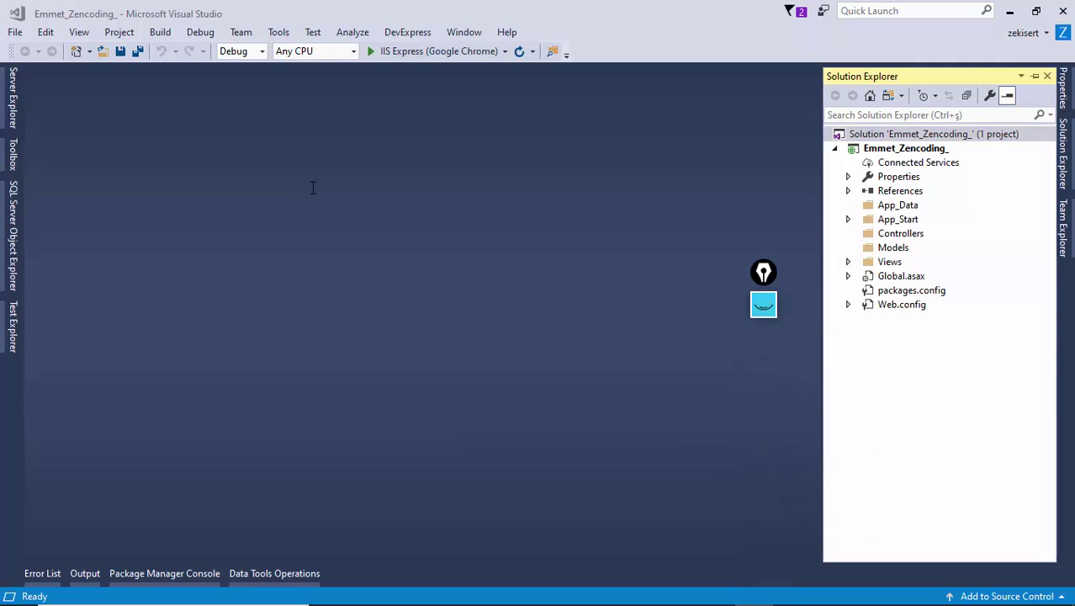
left_click_drag(763, 304, 766, 369)
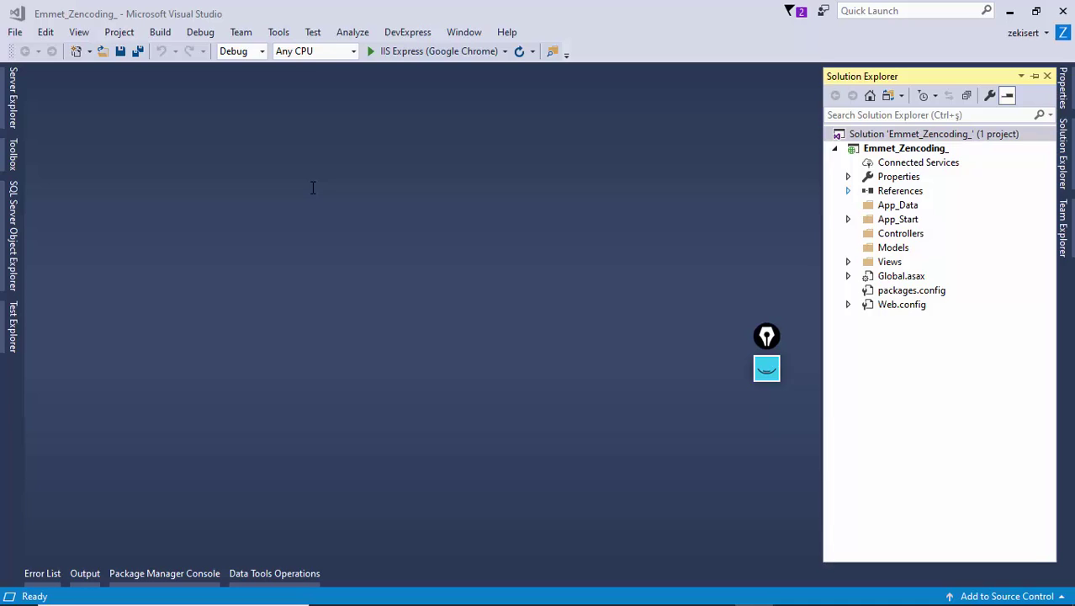
- Expand the References node to view its assemblies, collapse it again, and select the App_Data folder
left_click(848, 190)
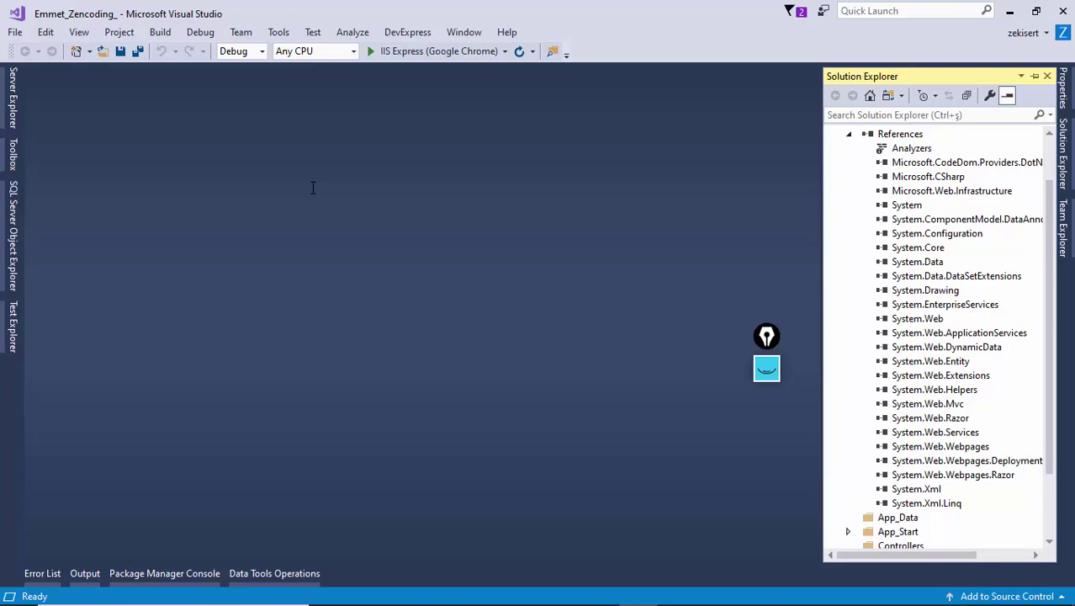
left_click(848, 134)
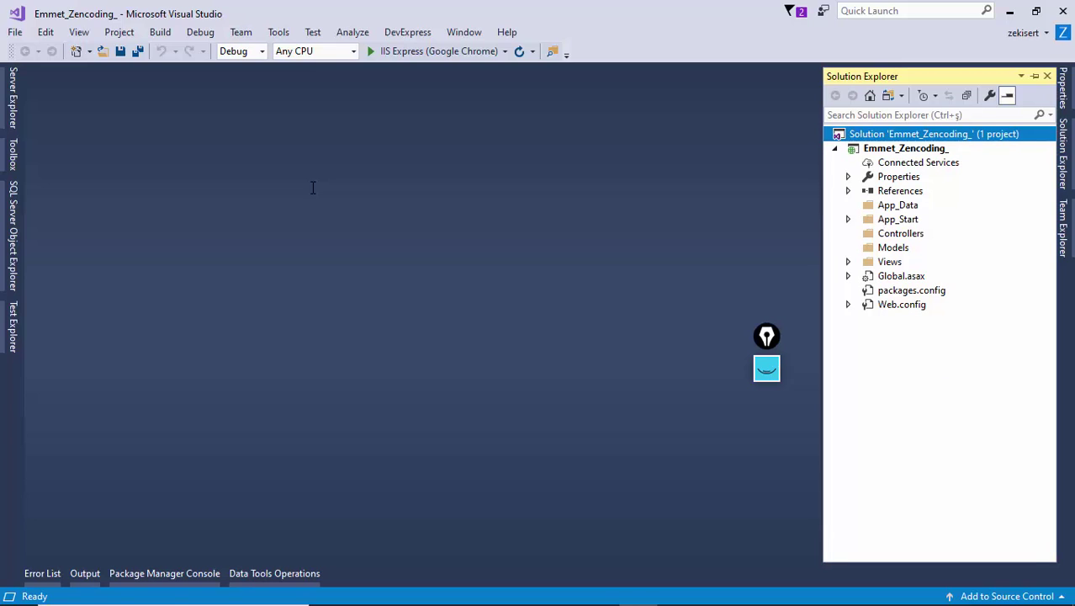
left_click(898, 205)
left_click(848, 190)
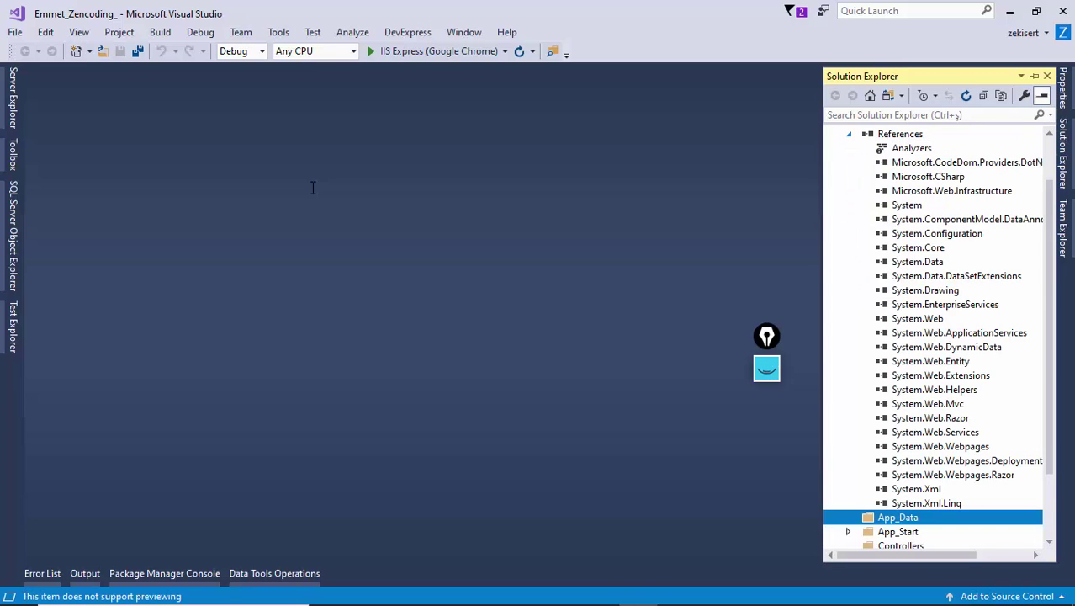
left_click(848, 134)
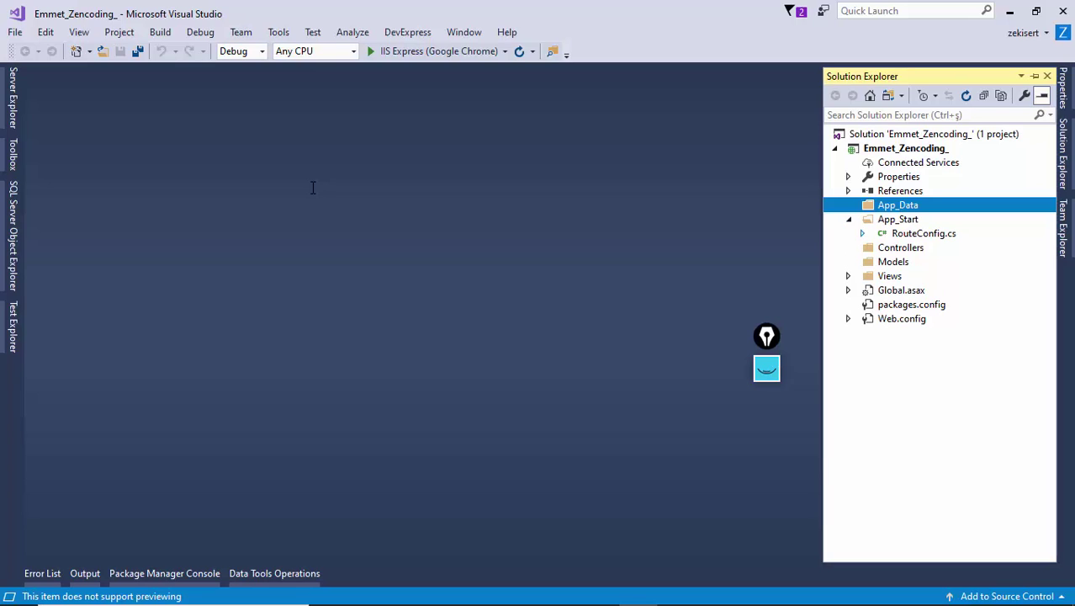
- Open RouteConfig.cs from the App_Start folder and examine the RegisterRoutes method
left_click(923, 233)
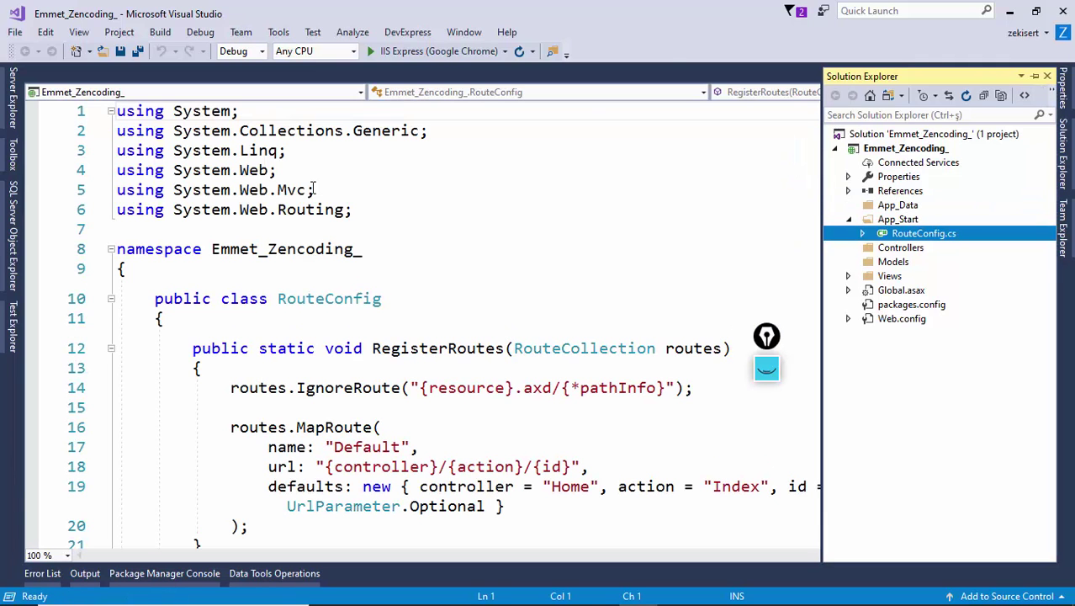
left_click(551, 466)
left_click(589, 466)
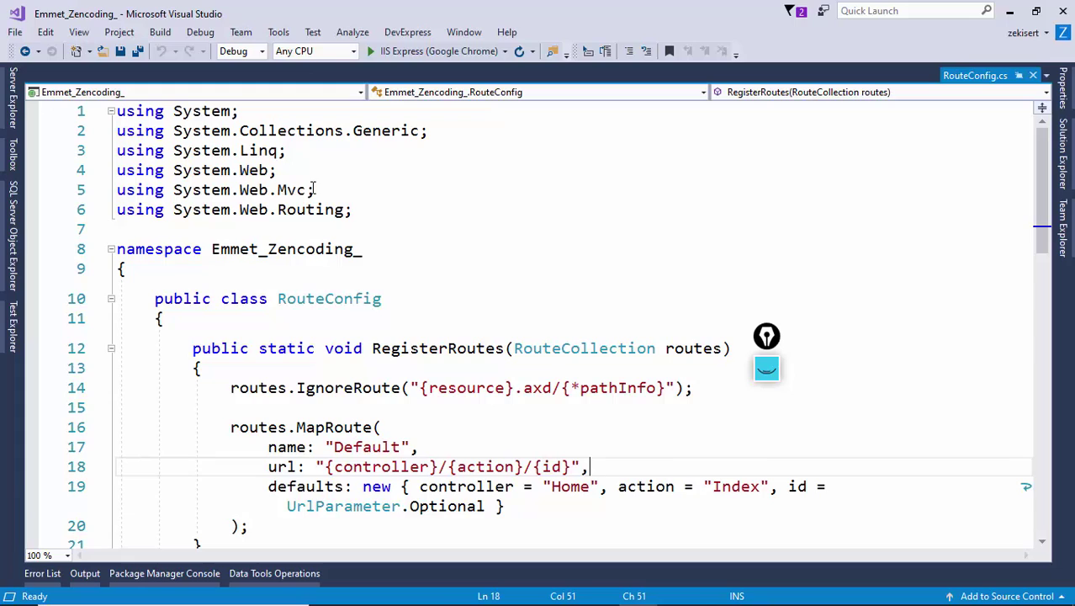
key("Down")
key("Down")
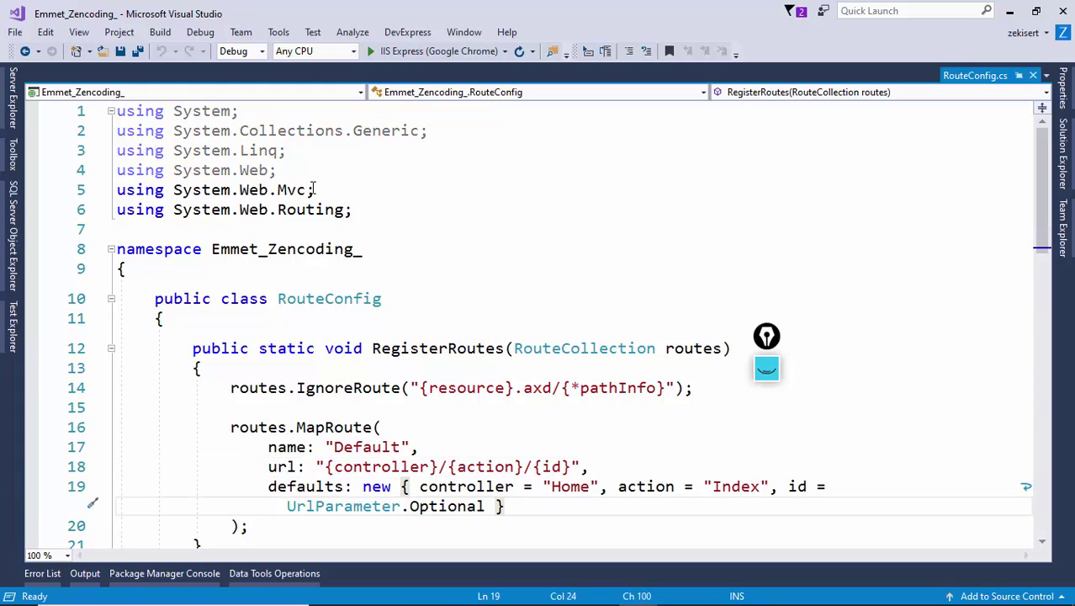
key("Up")
key("Up")
key("Up")
key("Up")
key("Up")
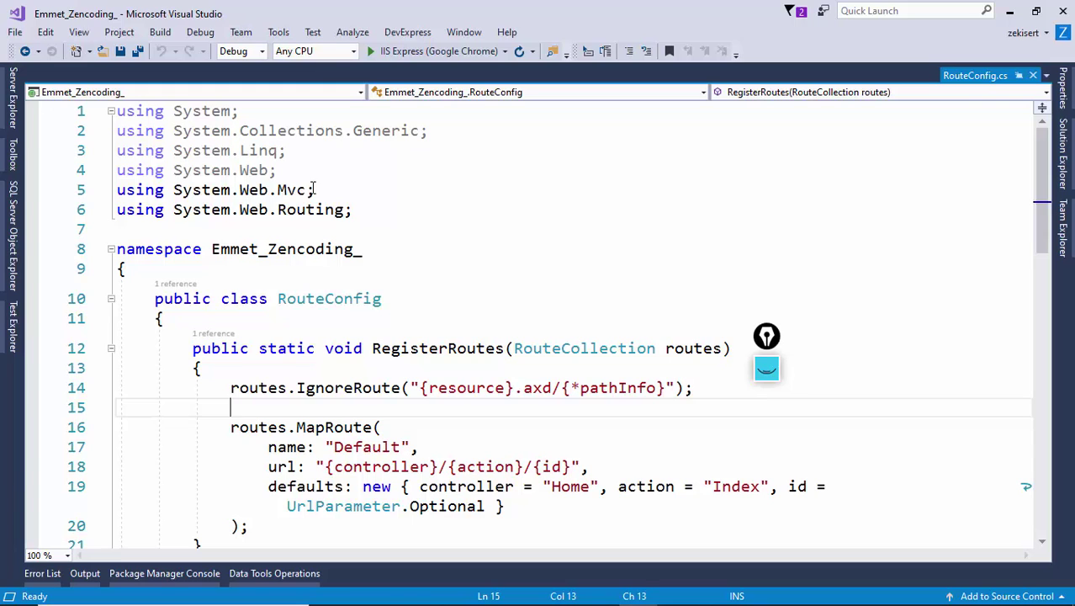
scroll(313, 188, "down", 2)
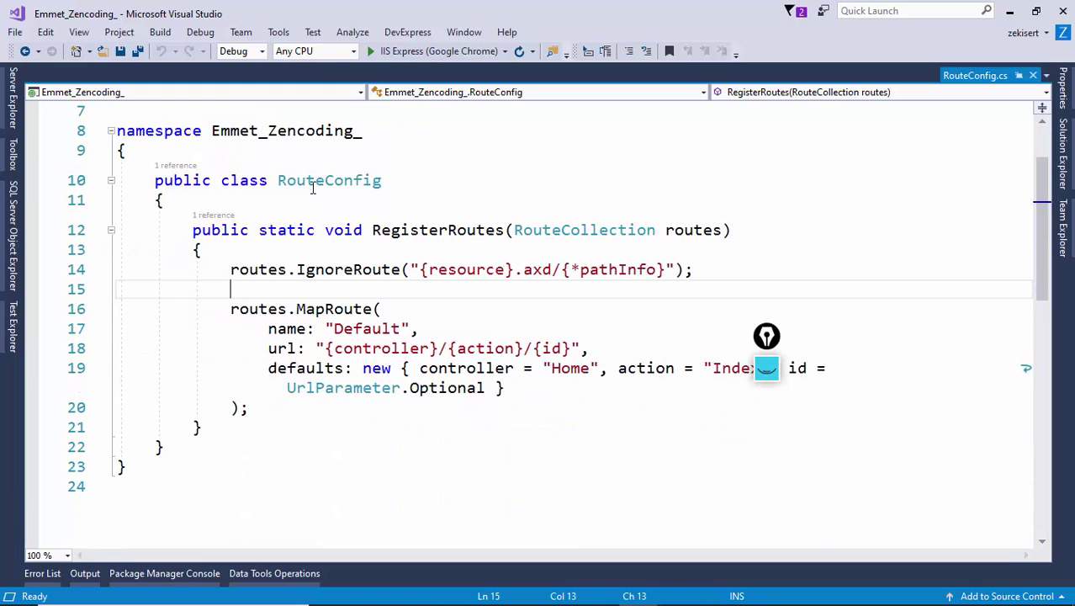
scroll(313, 189, "up", 2)
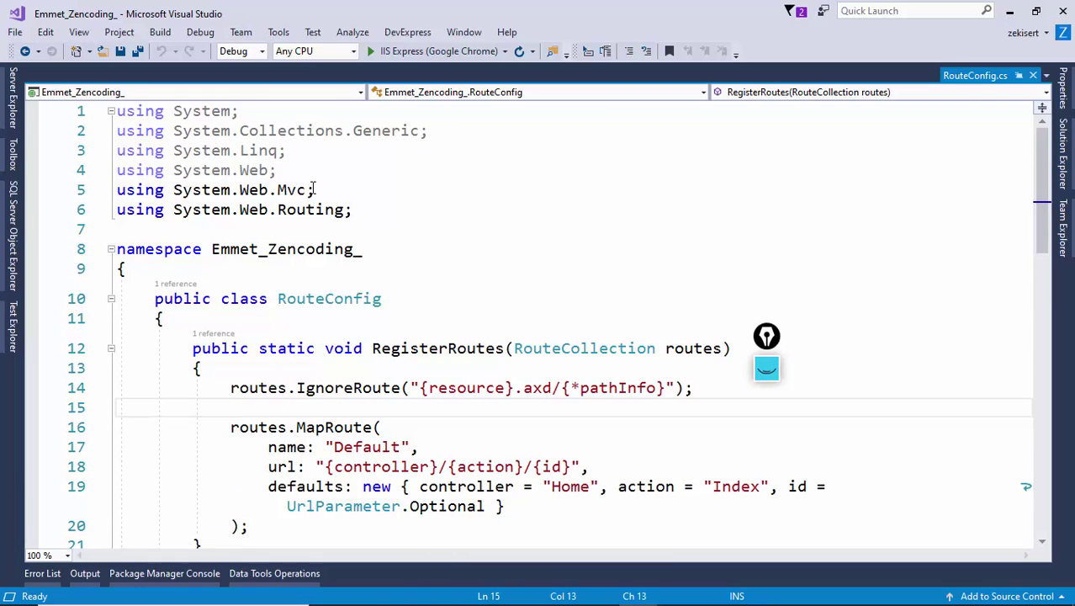
- Highlight the routes.MapRoute call and walk through the controller, action and id segments of its URL pattern
left_click_drag(230, 427, 363, 427)
key("shift+Right")
key("Down")
key("Down")
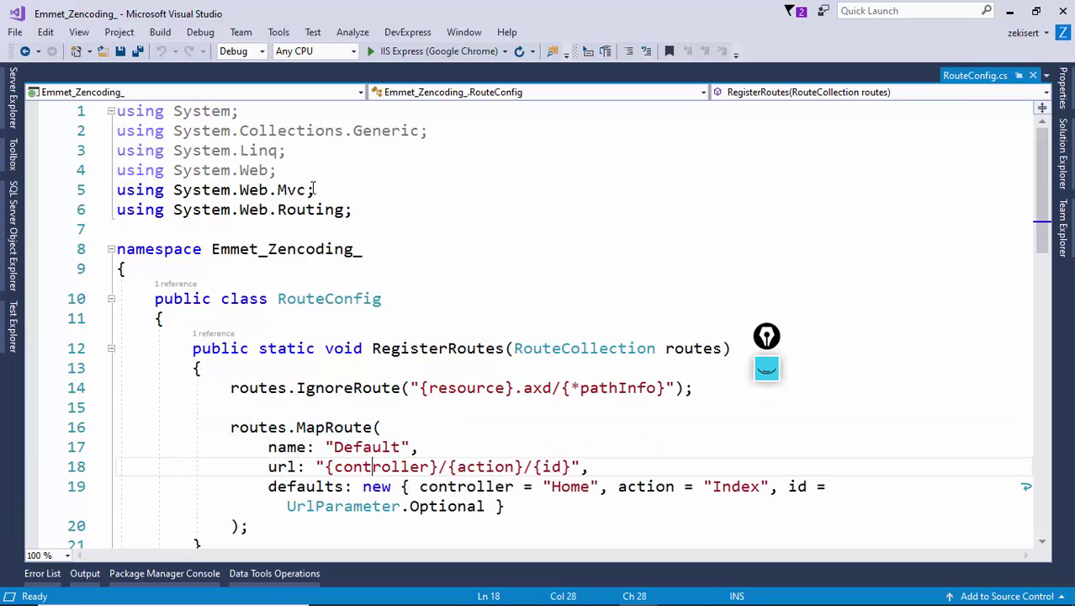
left_click(495, 466)
left_click(551, 466)
- Go through the route's defaults line, covering the controller, action and optional id parameter values
key("Down")
key("Left")
key("Left")
key("Left")
key("Left")
key("Left")
key("Left")
key("Left")
key("Left")
key("Left")
key("Left")
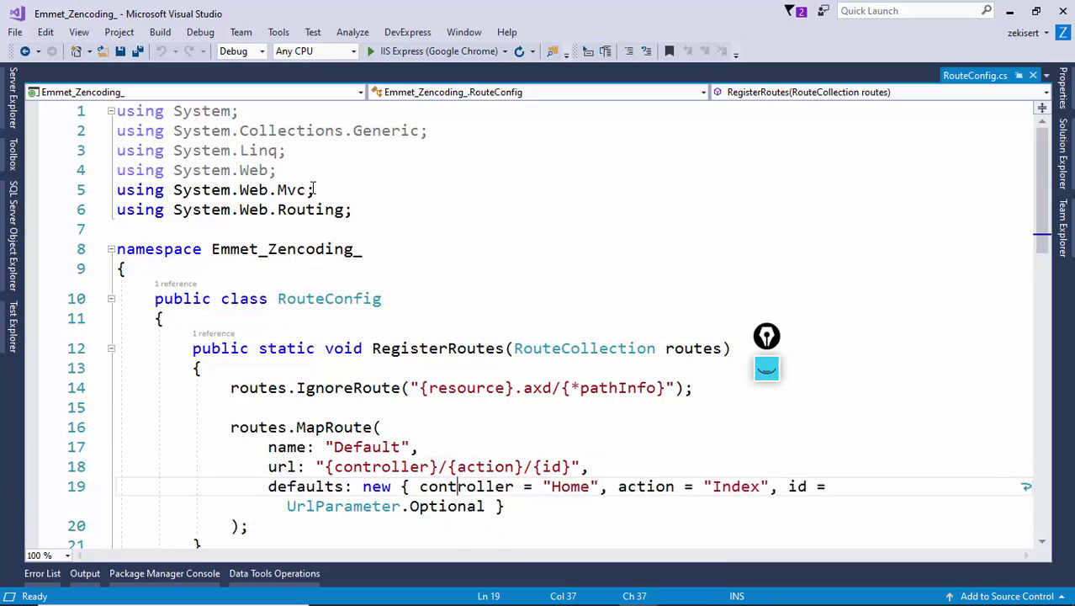
key("Right")
key("Right")
key("Right")
key("Right")
key("Right")
key("Right")
key("Right")
key("Right")
key("Right")
key("Right")
key("Right")
key("Right")
key("Right")
key("Right")
key("Right")
key("Right")
key("Right")
key("Right")
key("Right")
key("Right")
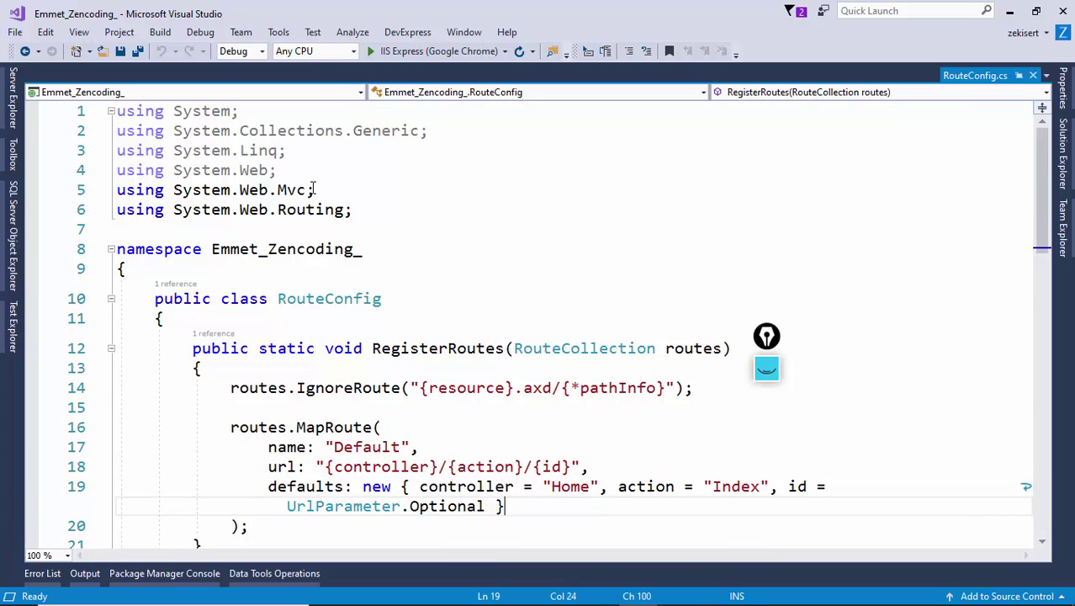
key("Left")
key("Left")
key("Left")
key("Left")
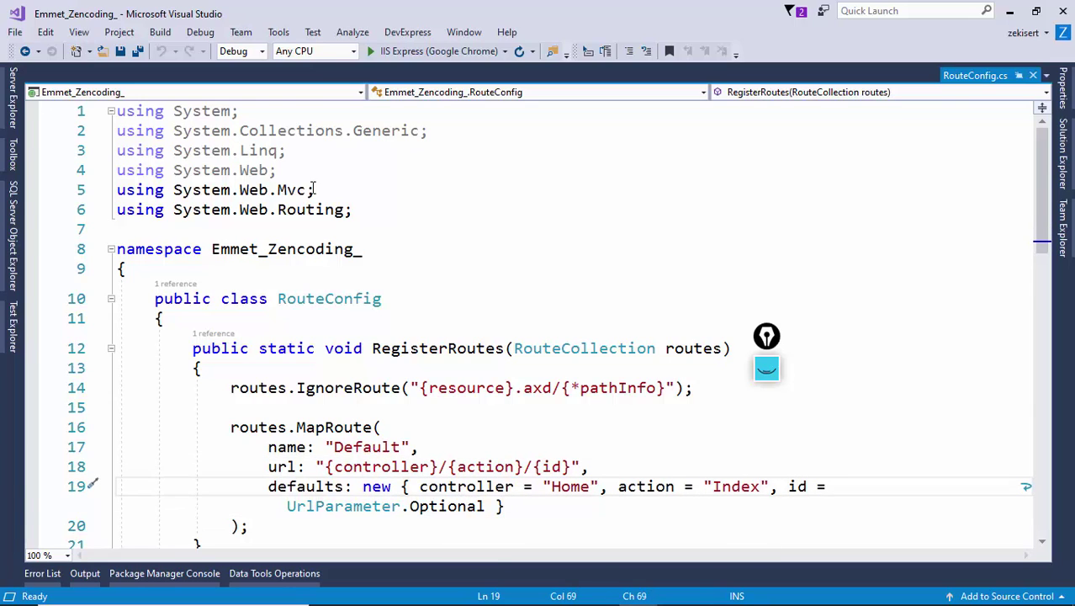
key("Down")
key("Left")
key("Left")
key("Left")
key("Left")
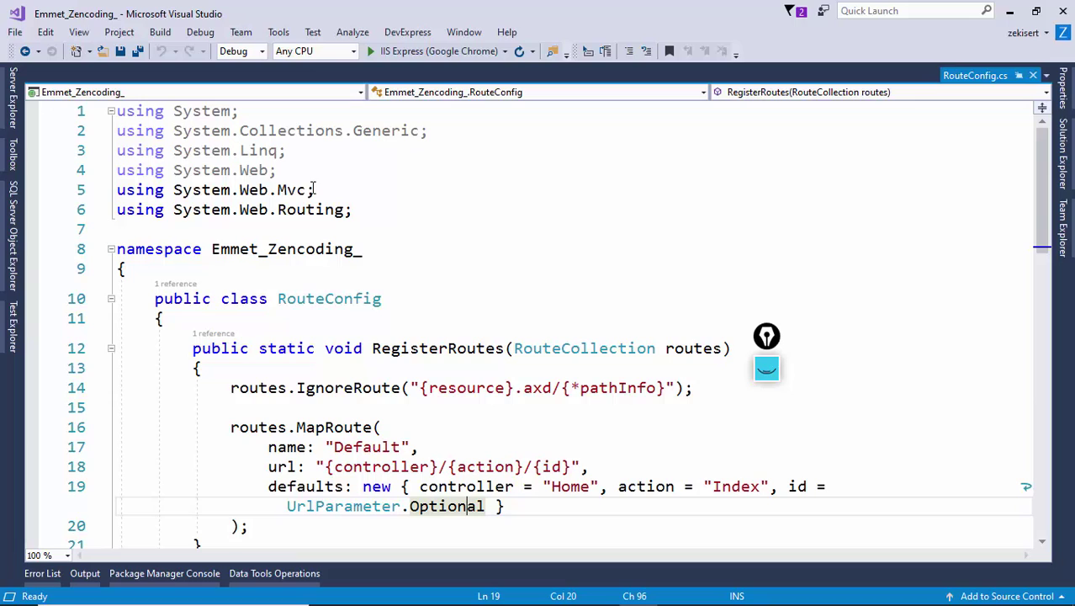
- Close RouteConfig.cs, return to the solution tree and select the Views folder
key("ctrl+F4")
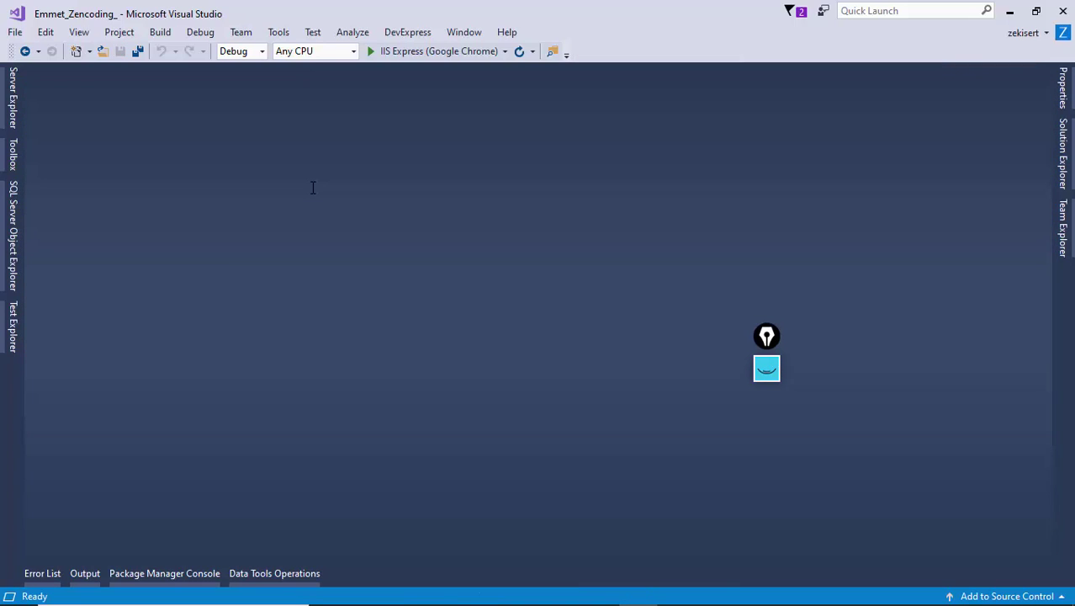
key("ctrl+alt+l")
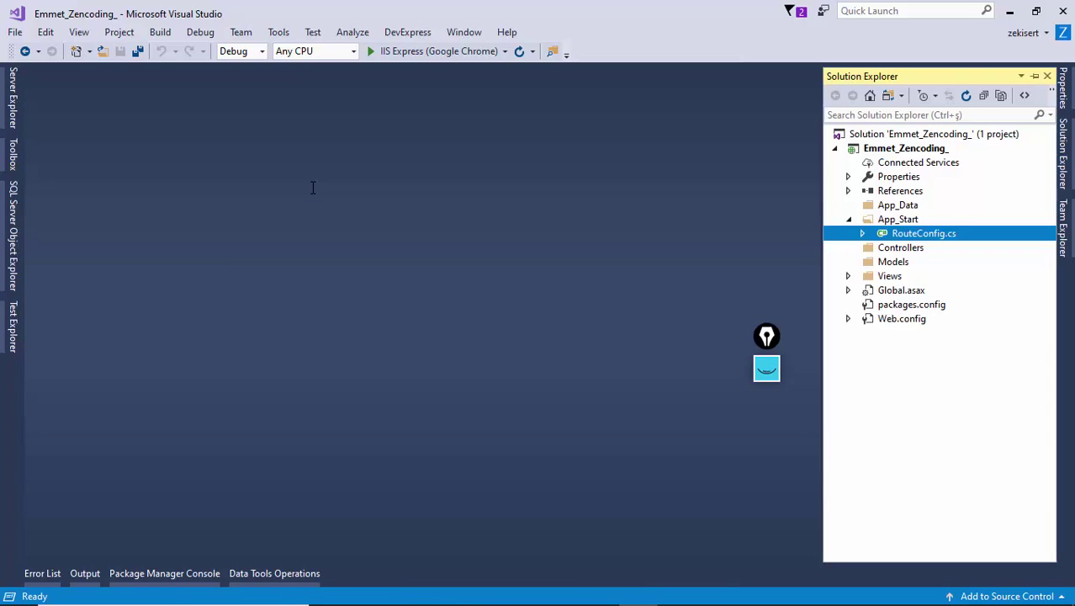
key("Down")
key("Down")
key("Down")
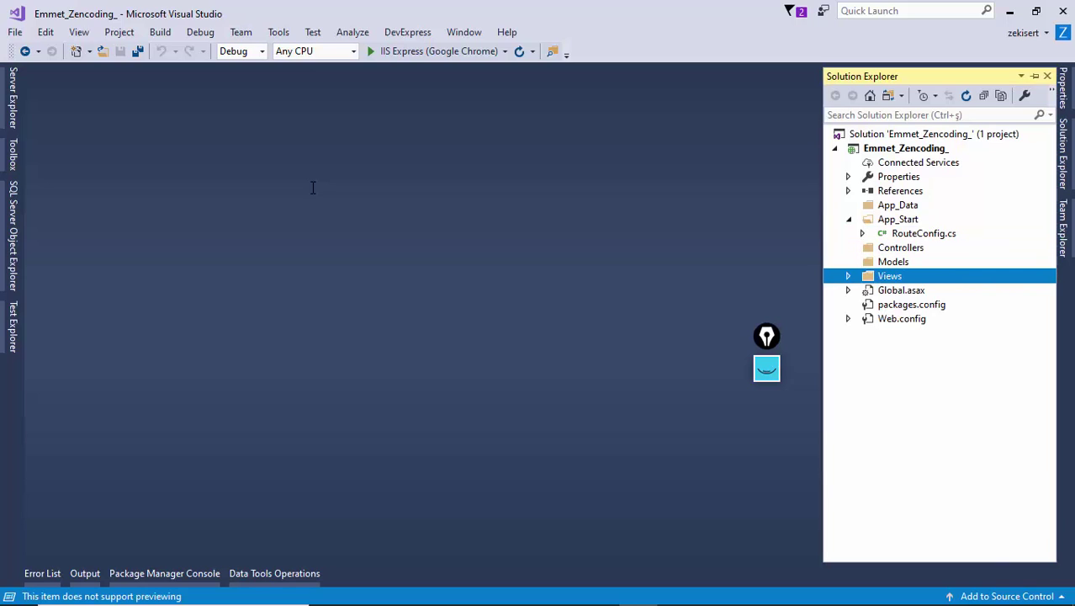
- Expand and collapse the Views folder, and select the Controllers folder
key("Right")
key("Left")
key("Up")
key("Up")
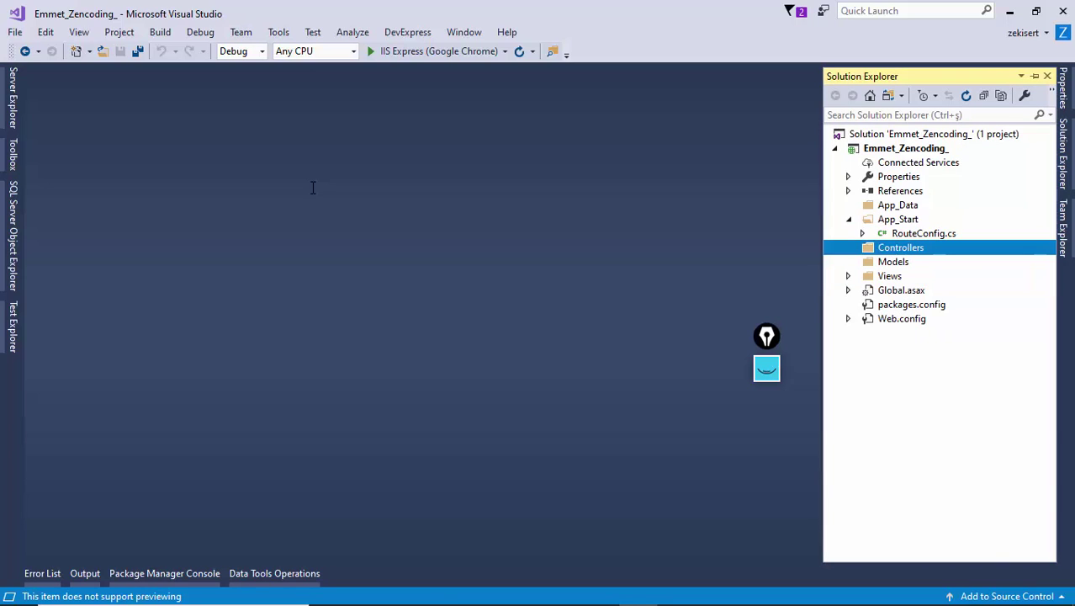
- Move from the Controllers folder to the Models folder in the solution tree
key("F2")
key("Escape")
key("Down")
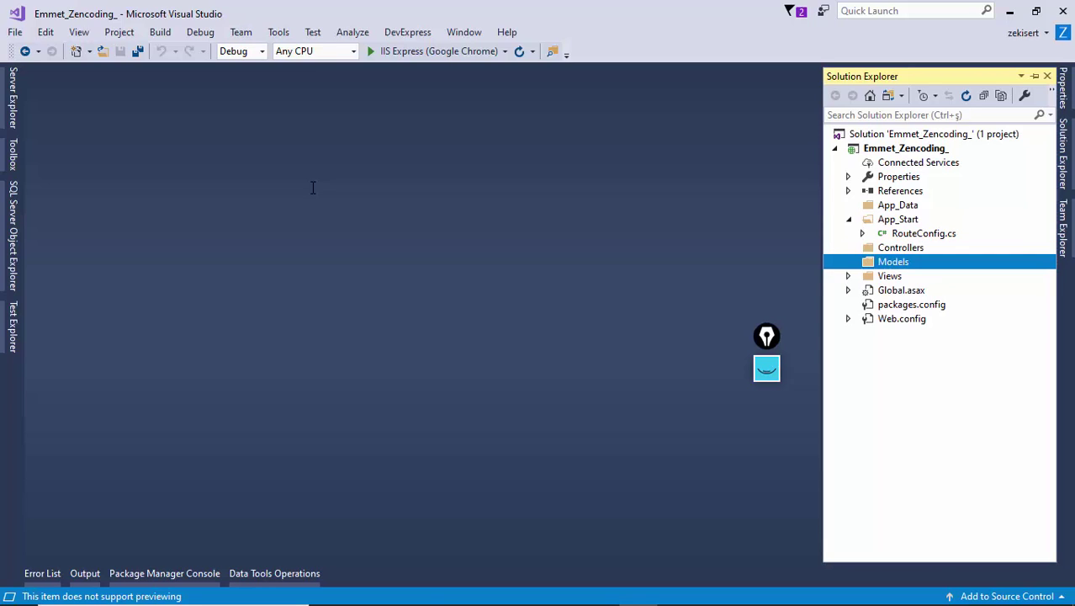
key("Down")
key("Up")
- Switch to the screen annotation tool, expand its tools and open a blank whiteboard
left_click_drag(770, 346, 767, 122)
left_click(764, 143)
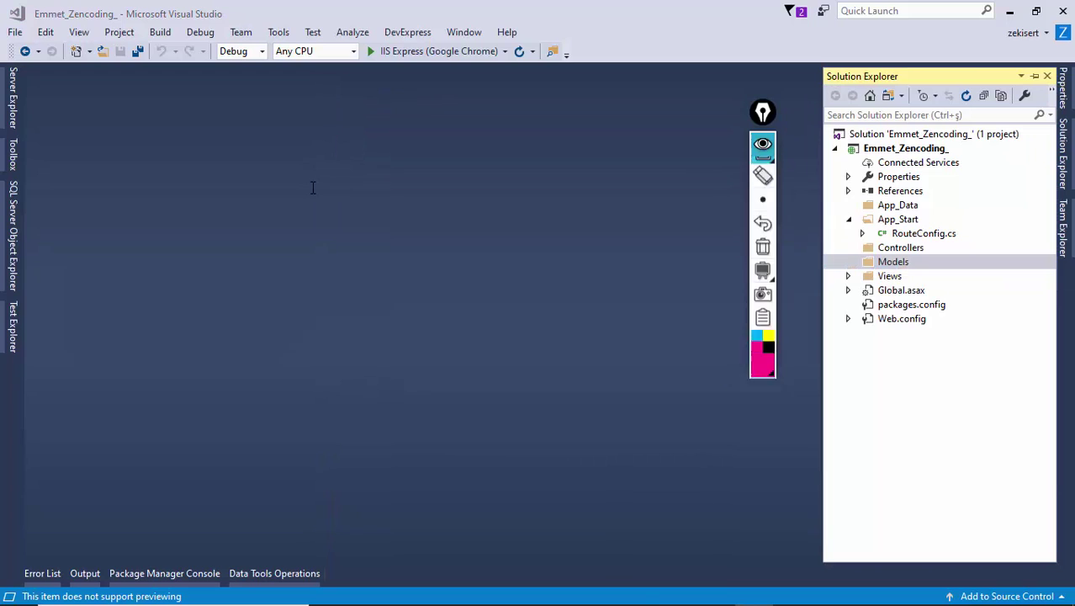
left_click(762, 333)
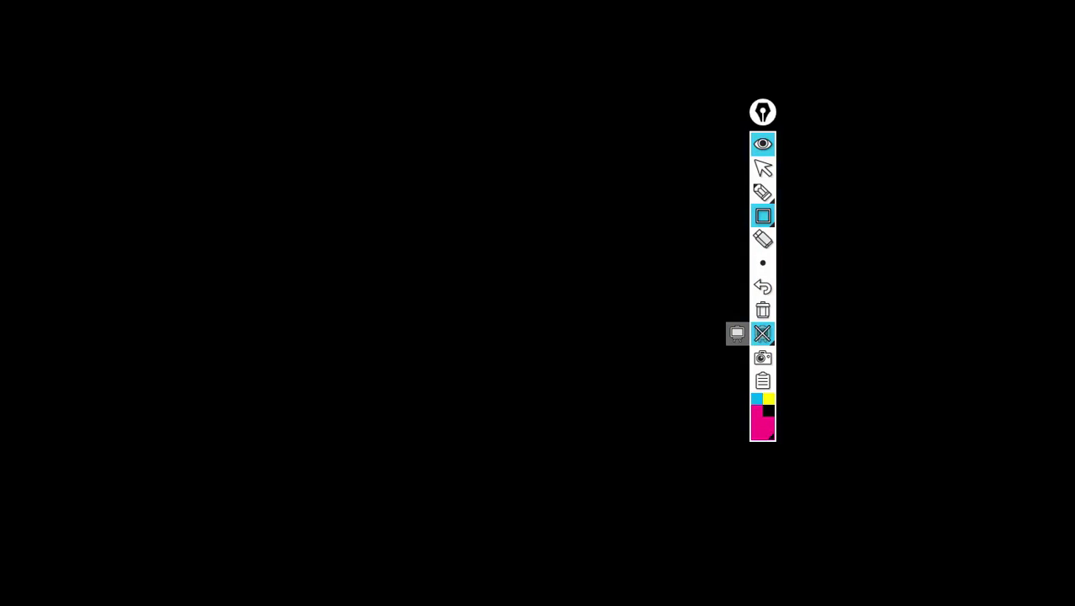
left_click(737, 333)
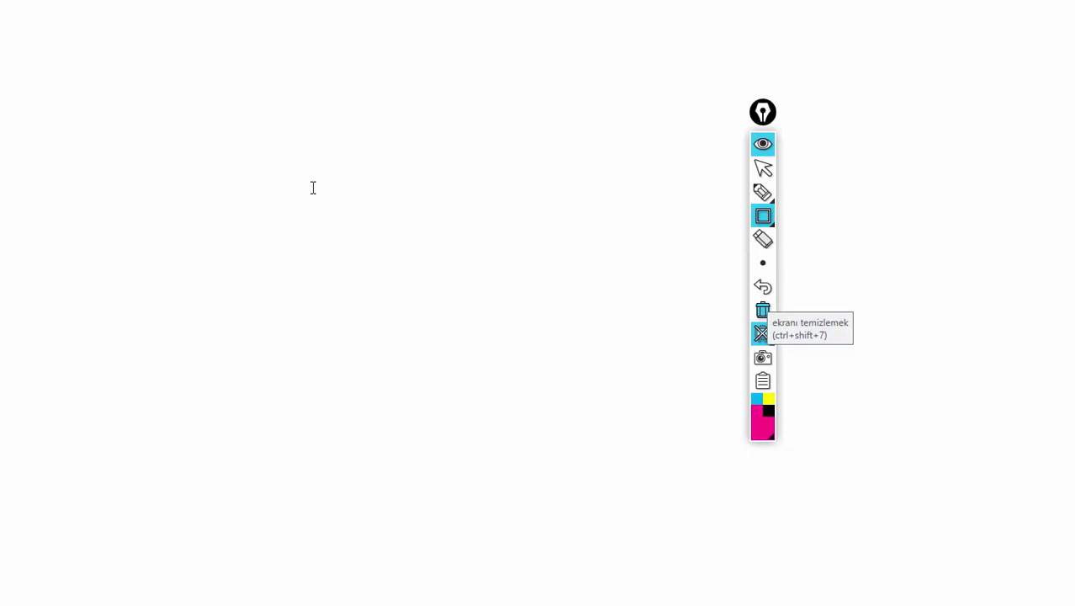
- Draw three magenta circles on the whiteboard, one centred above and two side by side below it
mouse_move(763, 262)
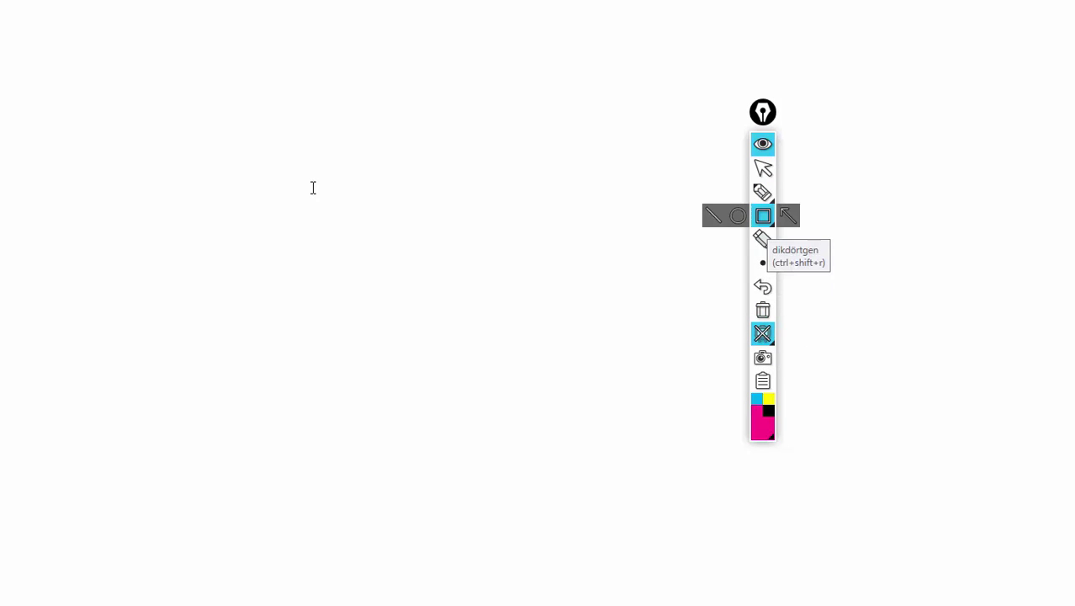
left_click(738, 215)
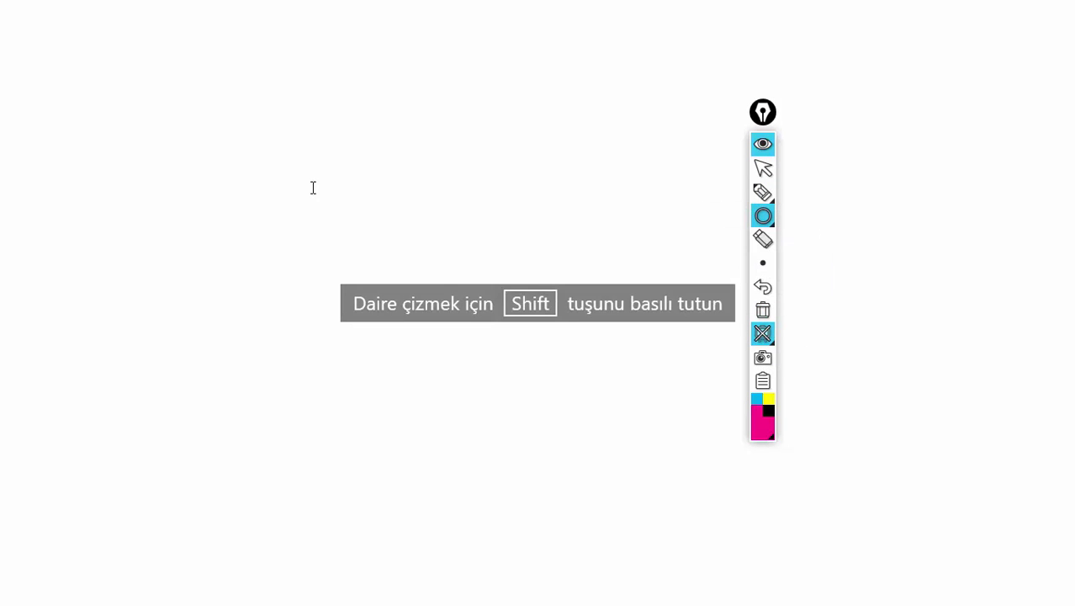
left_click_drag(261, 82, 463, 271)
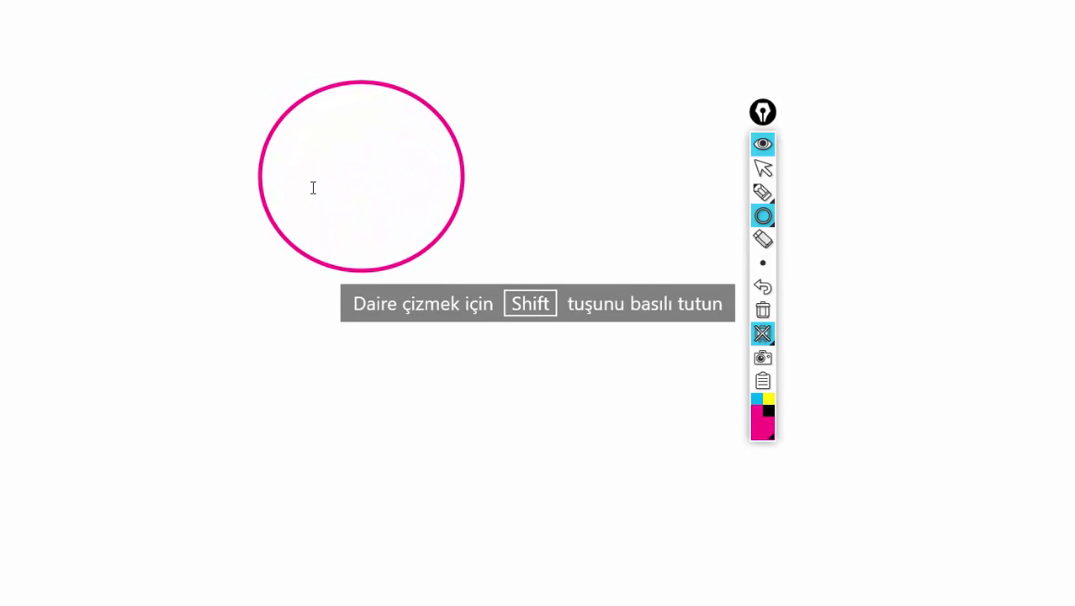
mouse_move(763, 333)
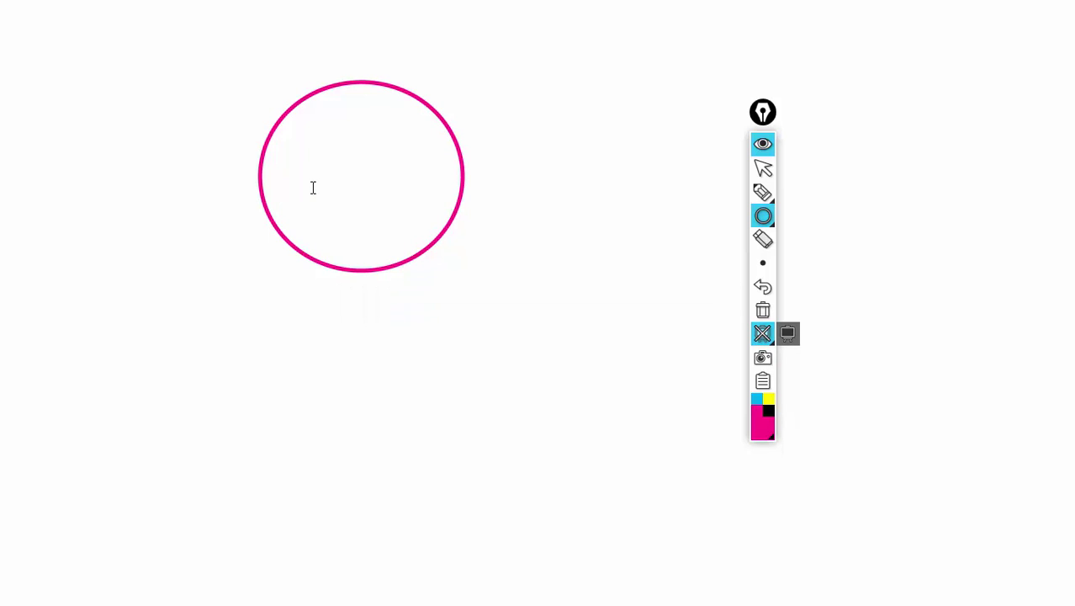
left_click_drag(134, 309, 312, 486)
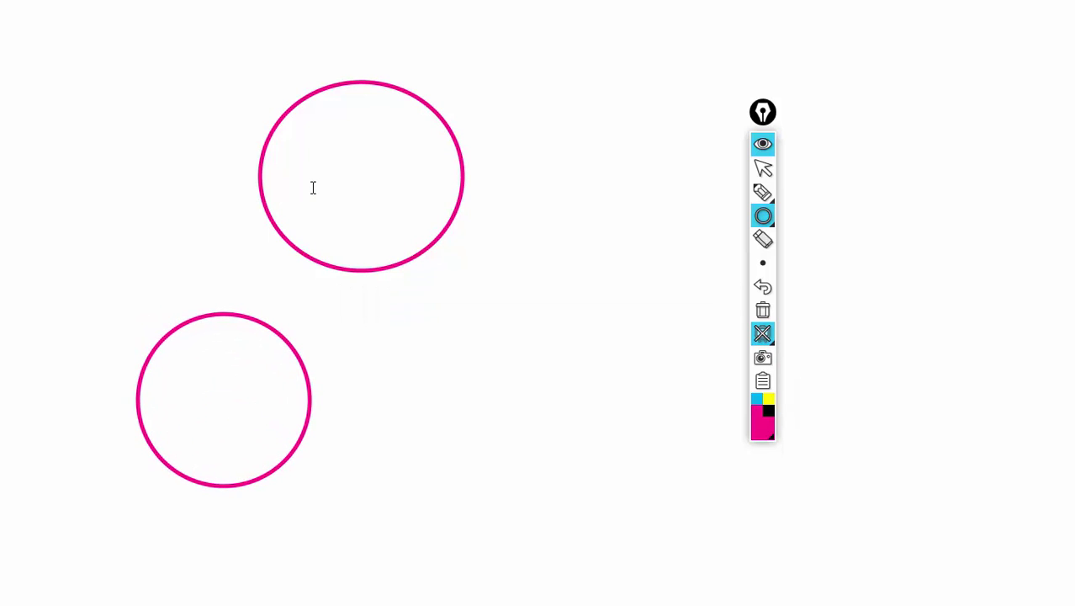
left_click_drag(469, 319, 651, 501)
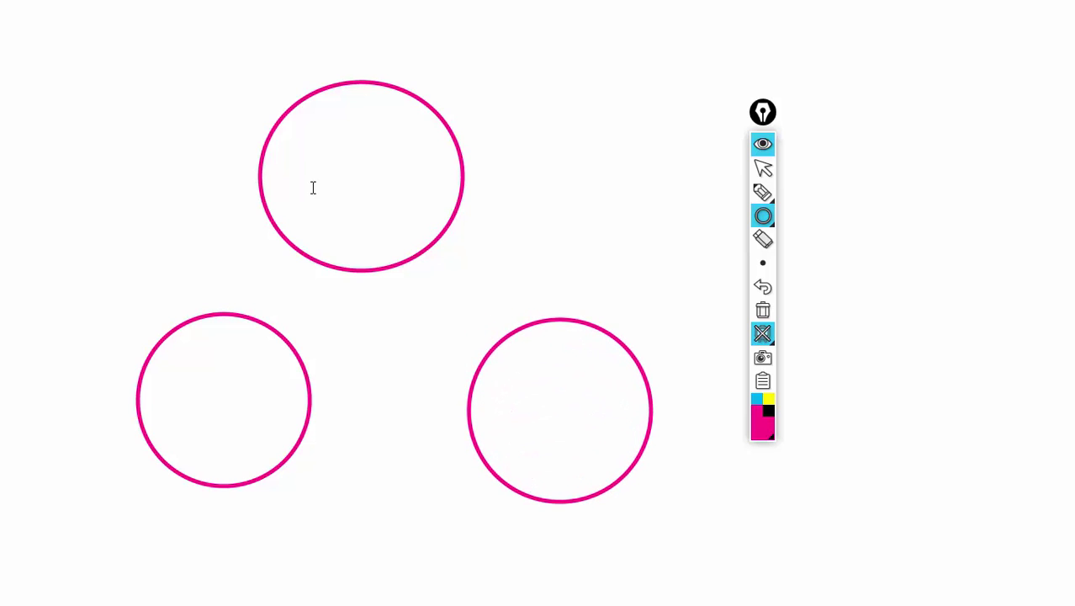
- Add the text label "controller" inside the upper circle
mouse_move(762, 192)
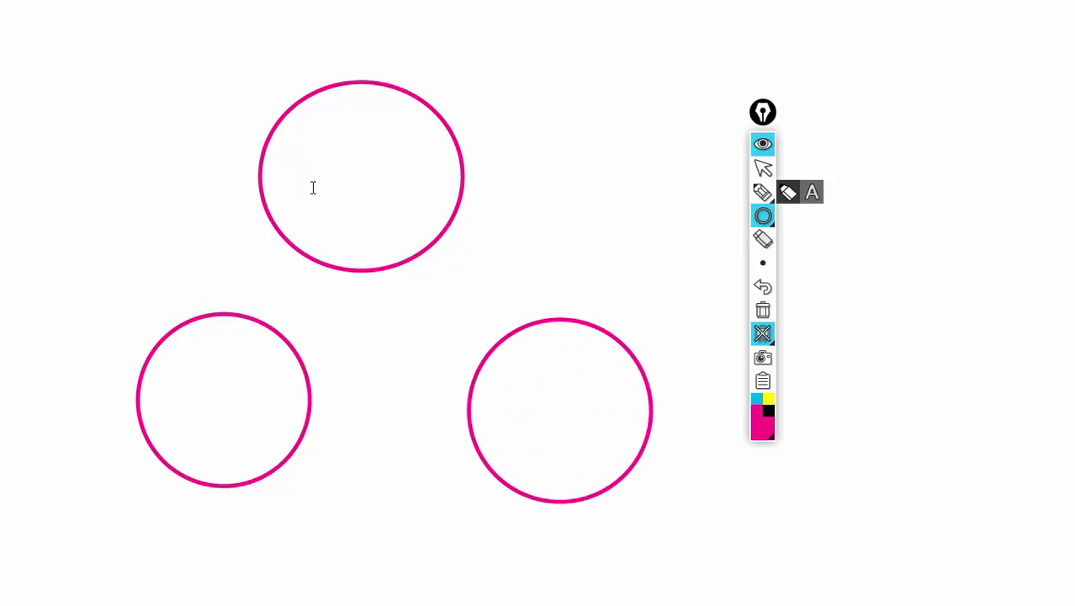
left_click(811, 192)
left_click(811, 193)
left_click(339, 180)
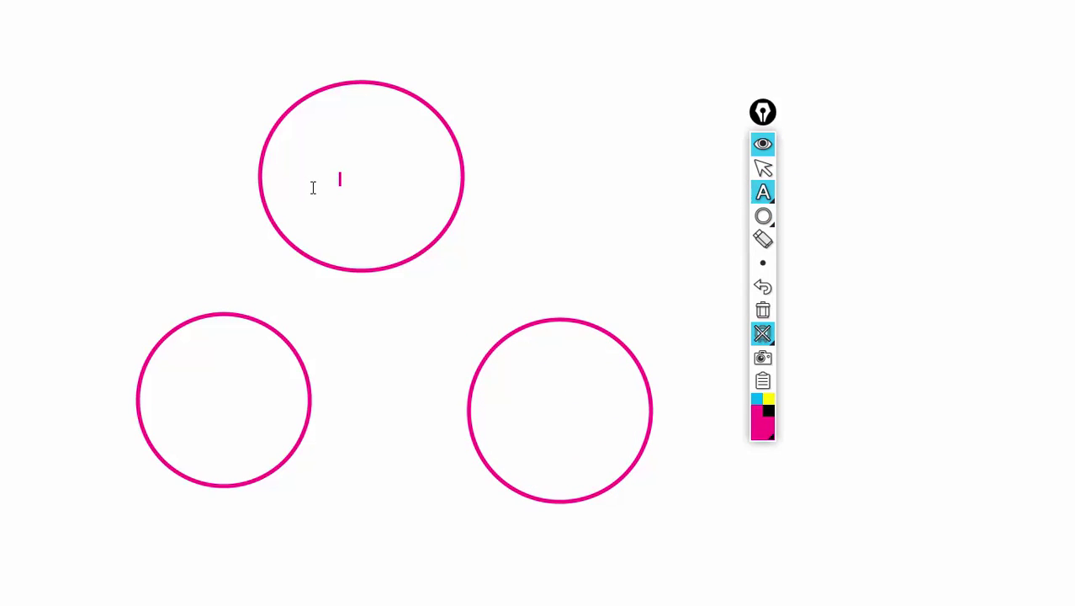
type("controle")
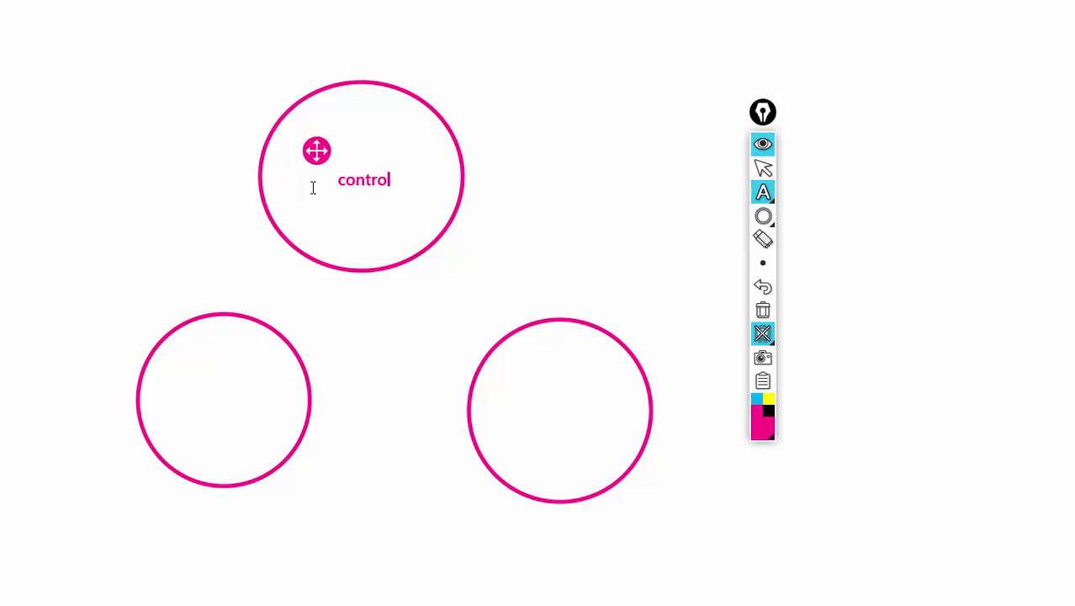
key("BackSpace")
key("BackSpace")
key("BackSpace")
key("BackSpace")
key("BackSpace")
key("BackSpace")
key("BackSpace")
key("BackSpace")
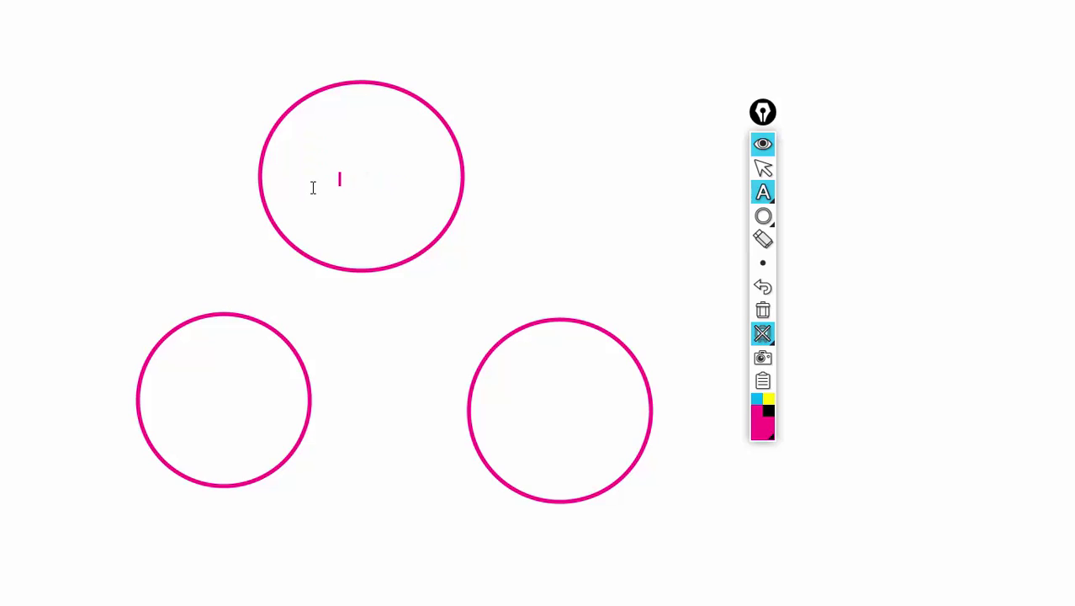
type("col")
type("roller")
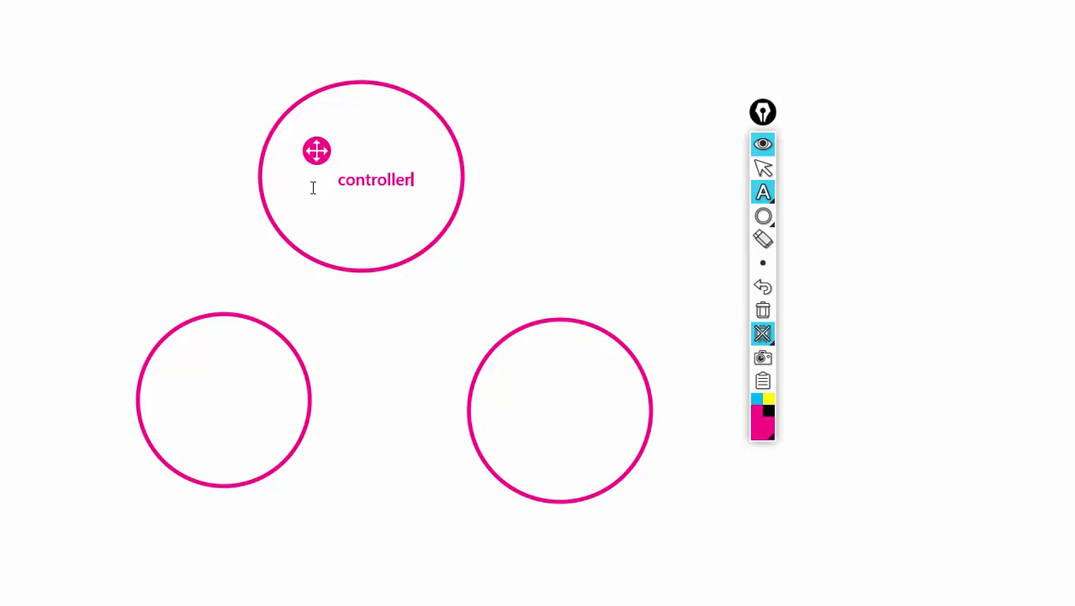
- Label the lower-left circle "model" and the lower-right circle "view"
left_click(228, 392)
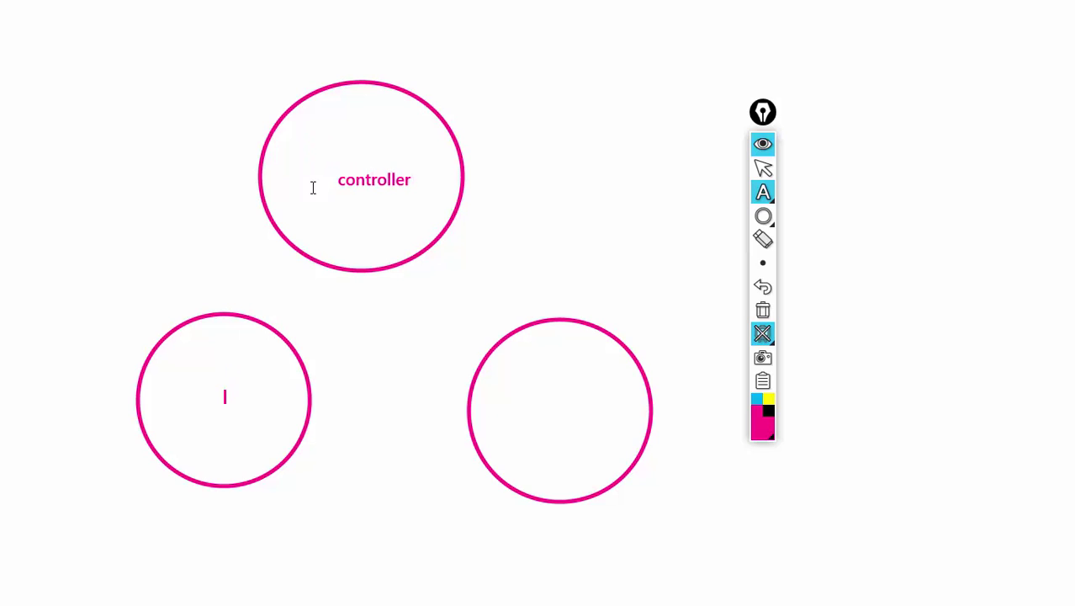
left_click(266, 412)
left_click(227, 396)
type("mode")
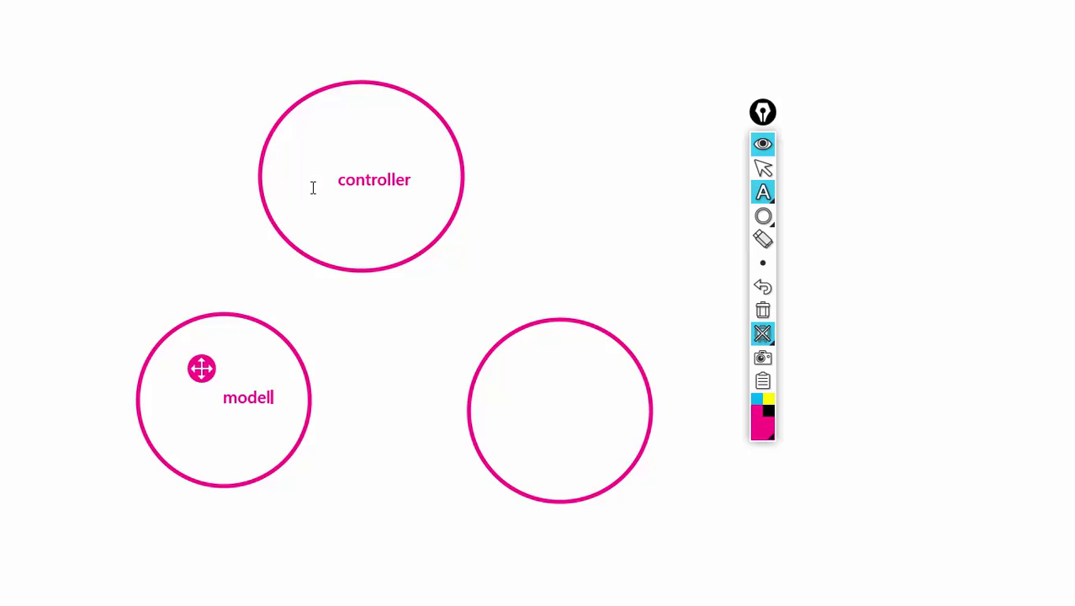
type("l")
left_click(542, 400)
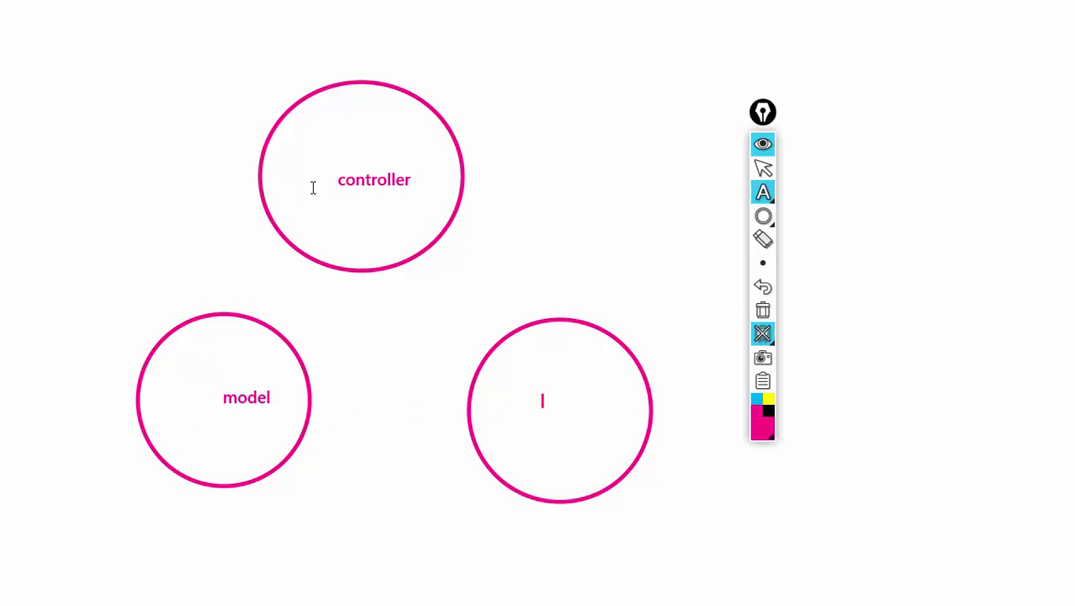
type("view")
left_click(653, 201)
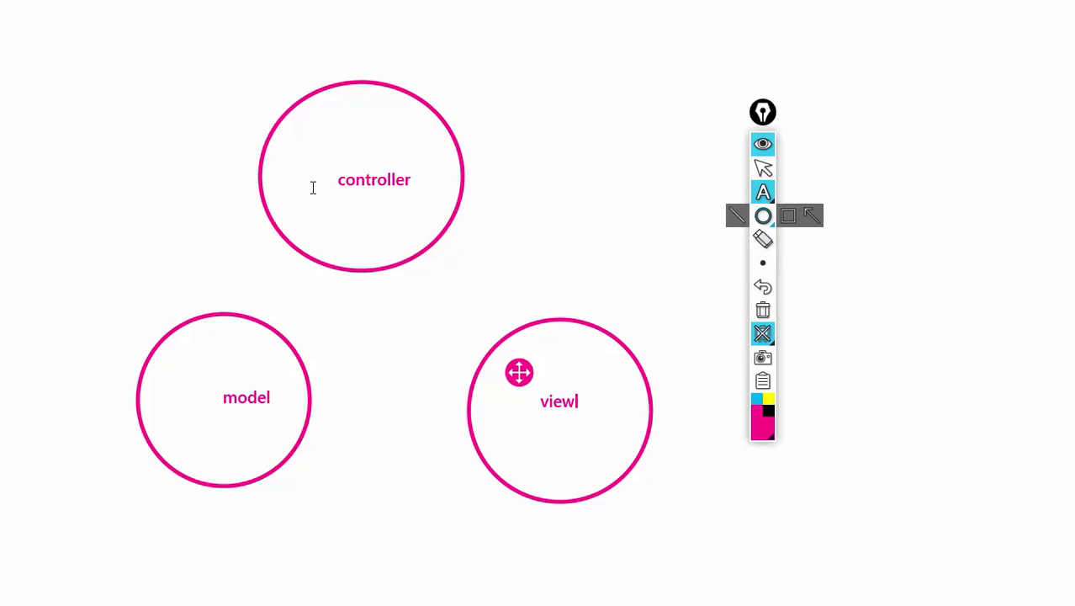
- Draw a rectangle to the left of the controller circle and label it "database"
left_click(788, 215)
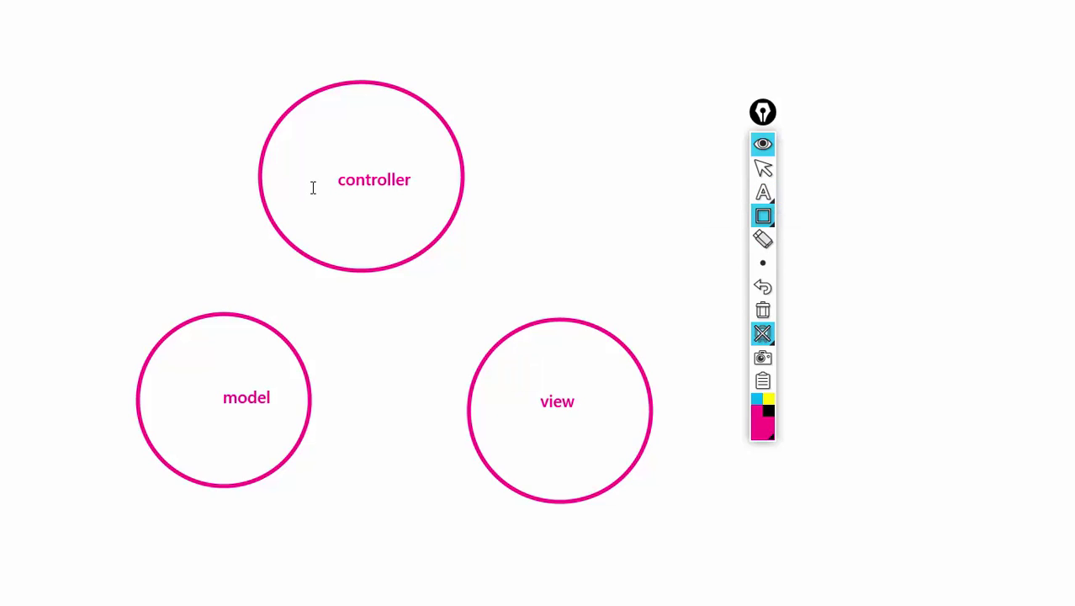
left_click_drag(27, 67, 189, 272)
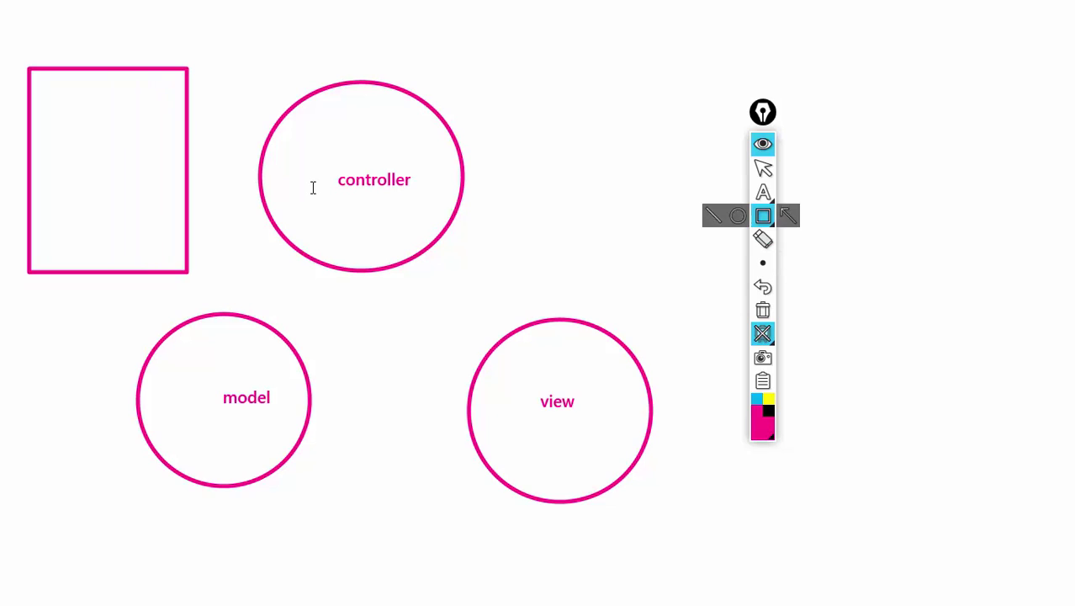
left_click(763, 191)
left_click(116, 163)
left_click(98, 163)
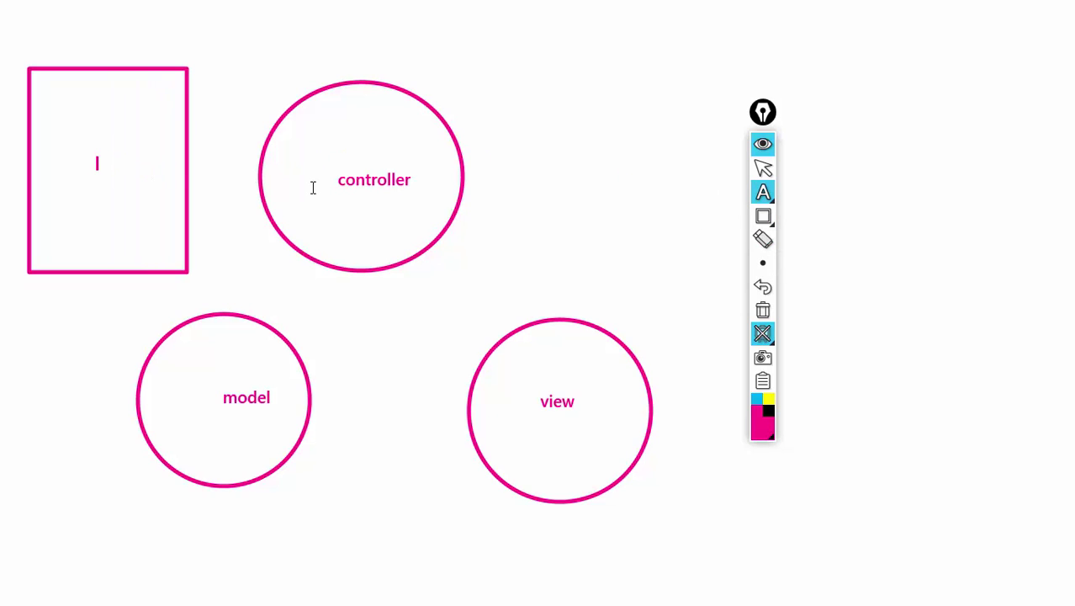
left_click(133, 164)
left_click(98, 163)
type("database")
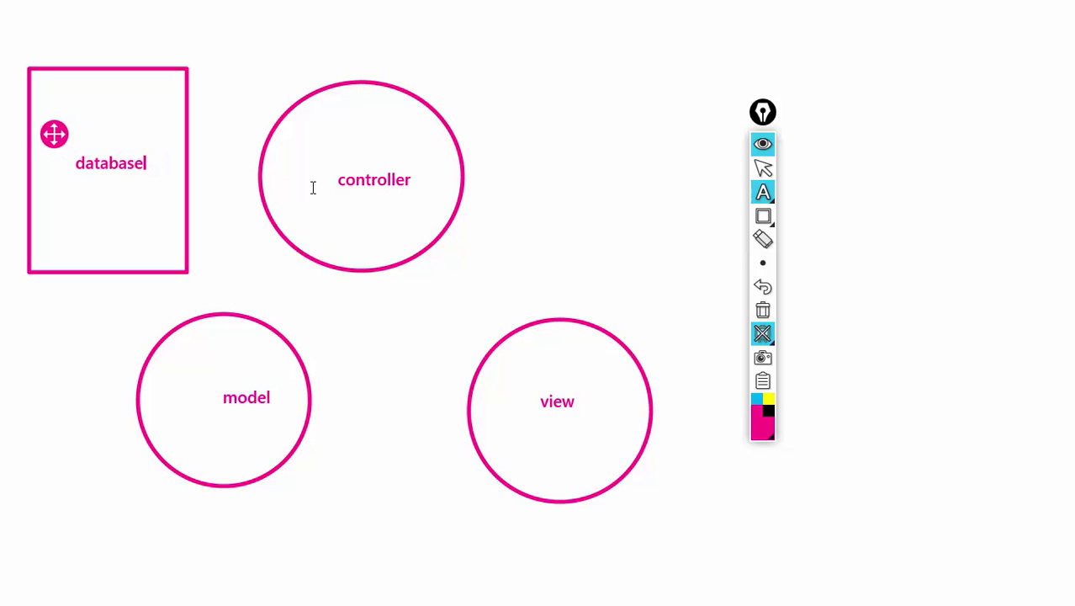
left_click(408, 155)
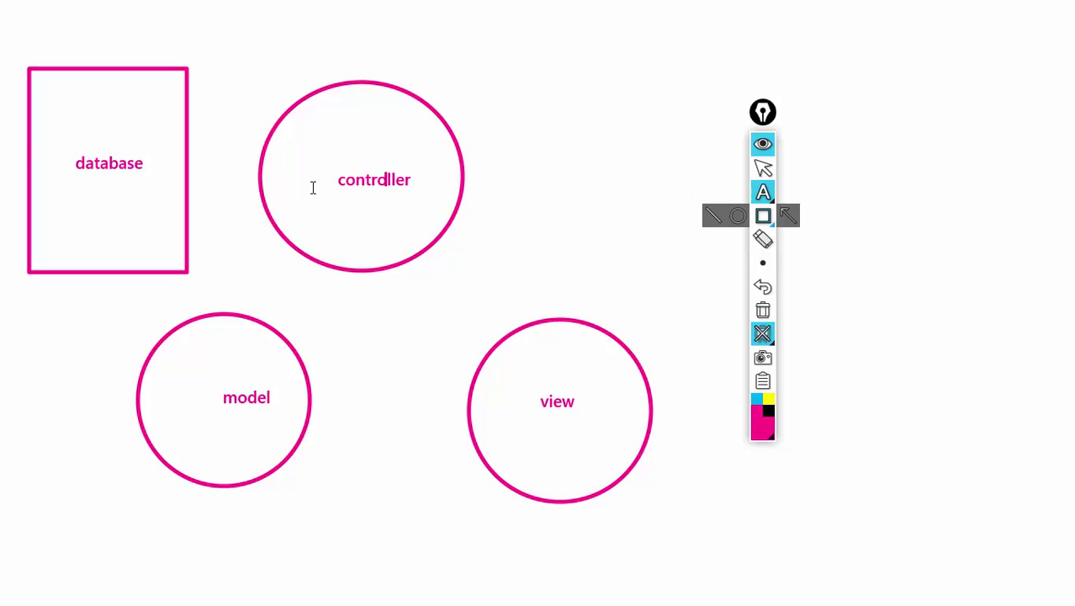
- Draw arrows from the controller circle to the view circle and to the model circle
left_click(788, 216)
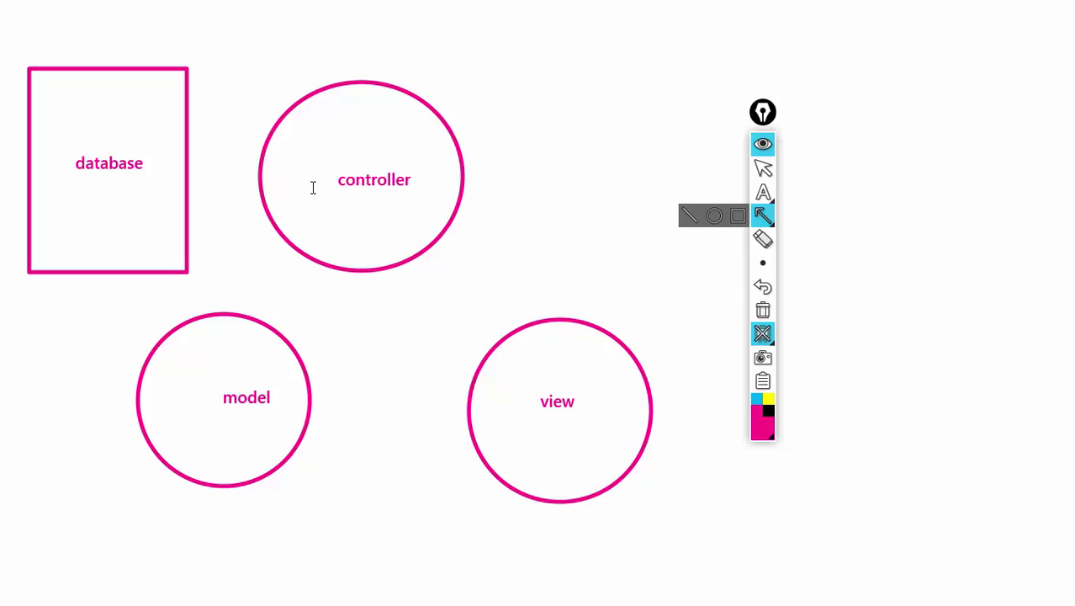
left_click_drag(445, 232, 528, 311)
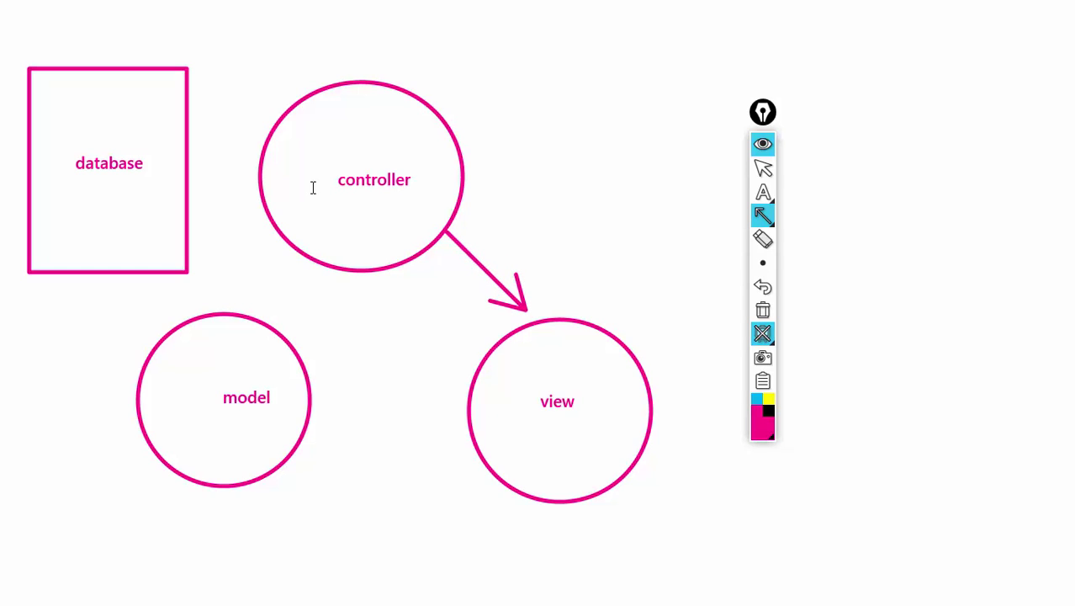
left_click_drag(300, 262, 276, 318)
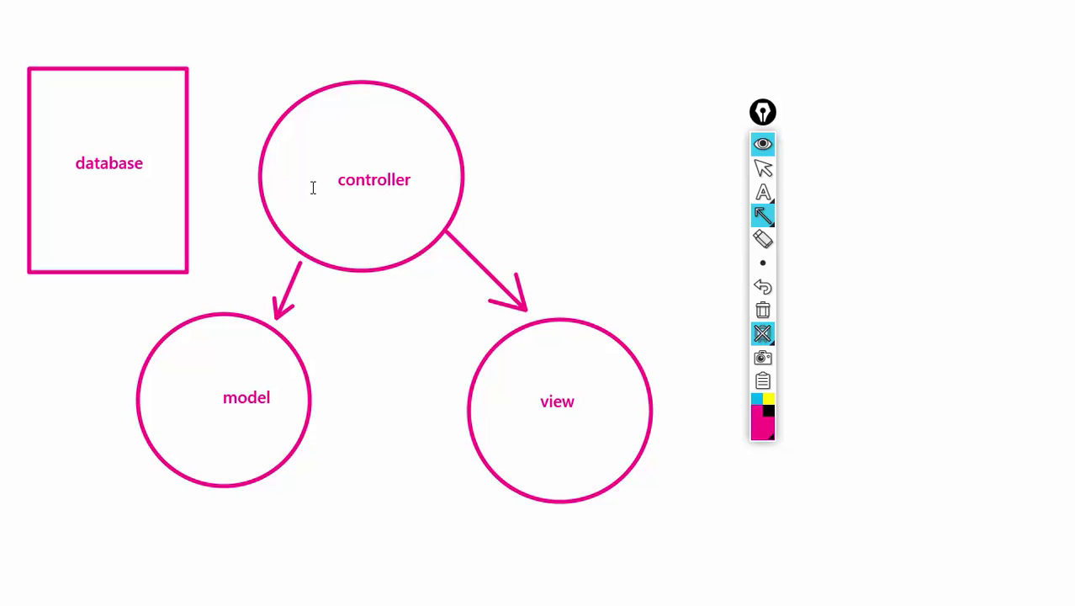